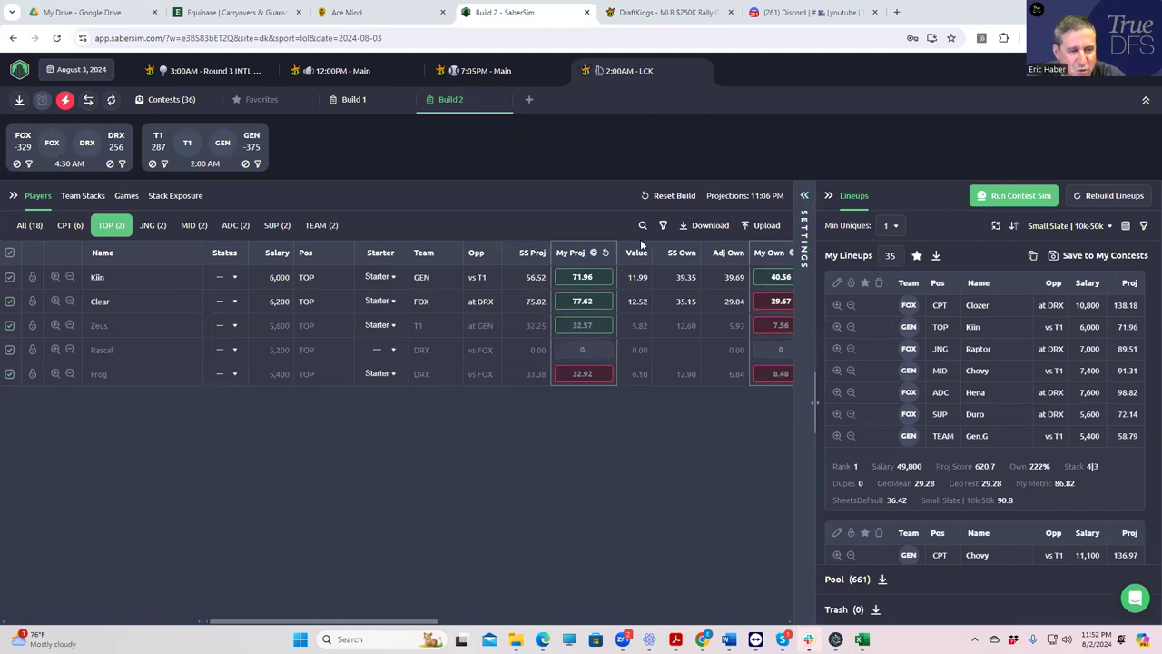
- Show Build 2's settings panel (35 lineups, 5000 pool, 35000–50000 salary) beside the player list
{"action": "left_click", "coordinate": [802, 198]}
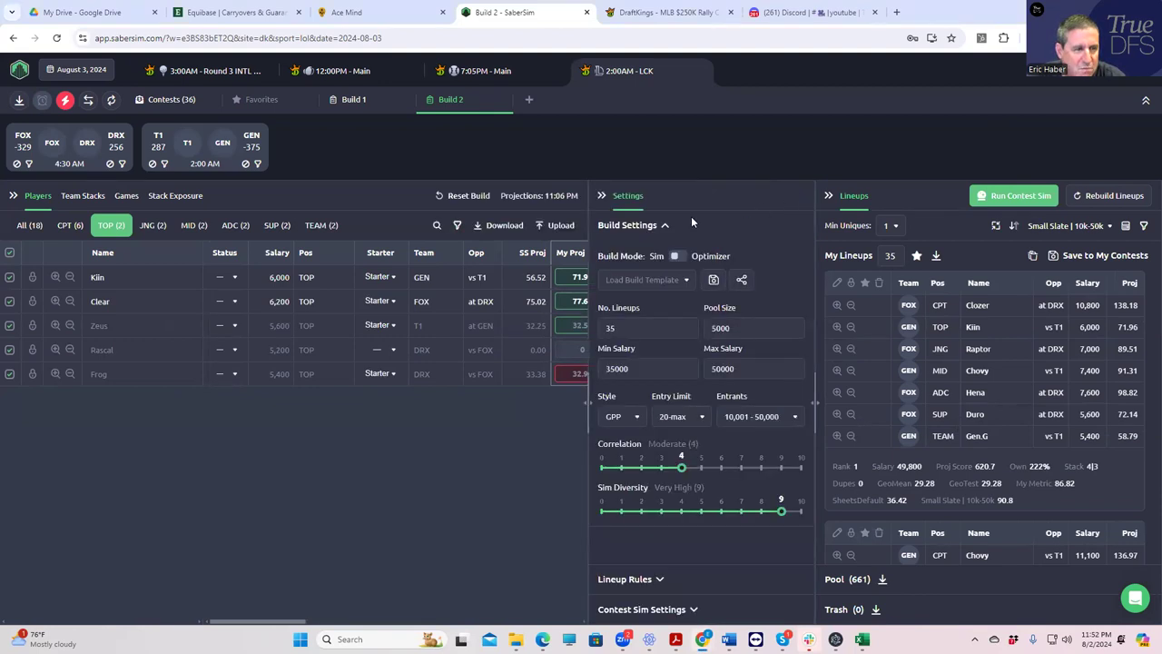
- Change the 4|3 stack type's minimum exposure from 100 to 0 in Stack Exposure
{"action": "left_click", "coordinate": [83, 196]}
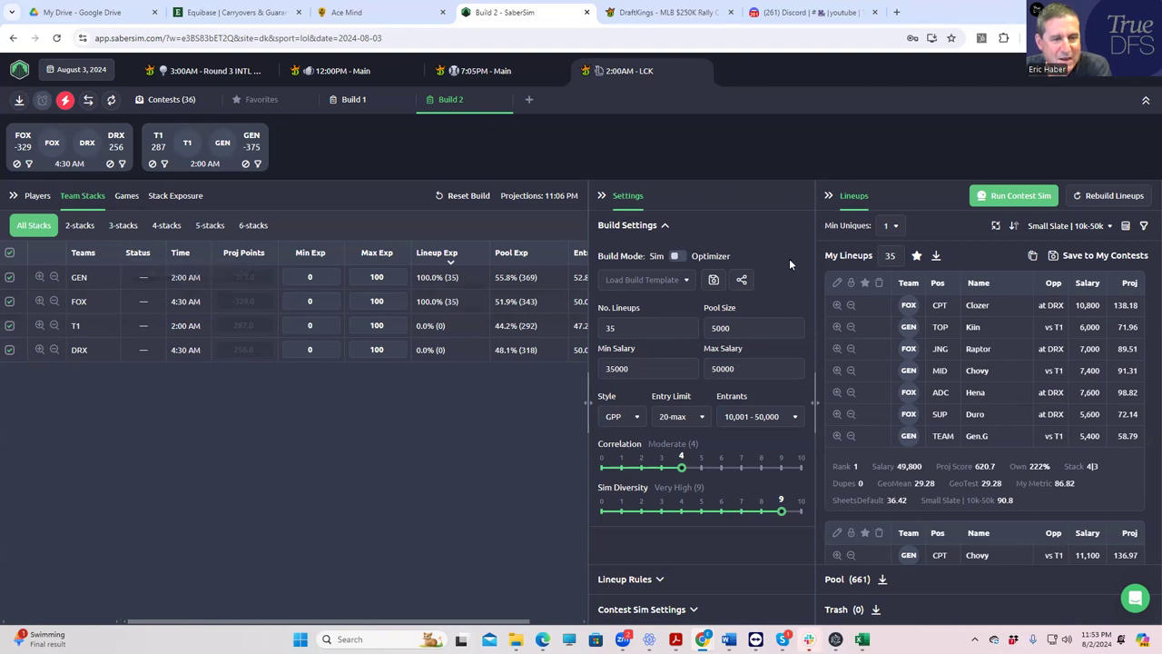
{"action": "left_click", "coordinate": [189, 199]}
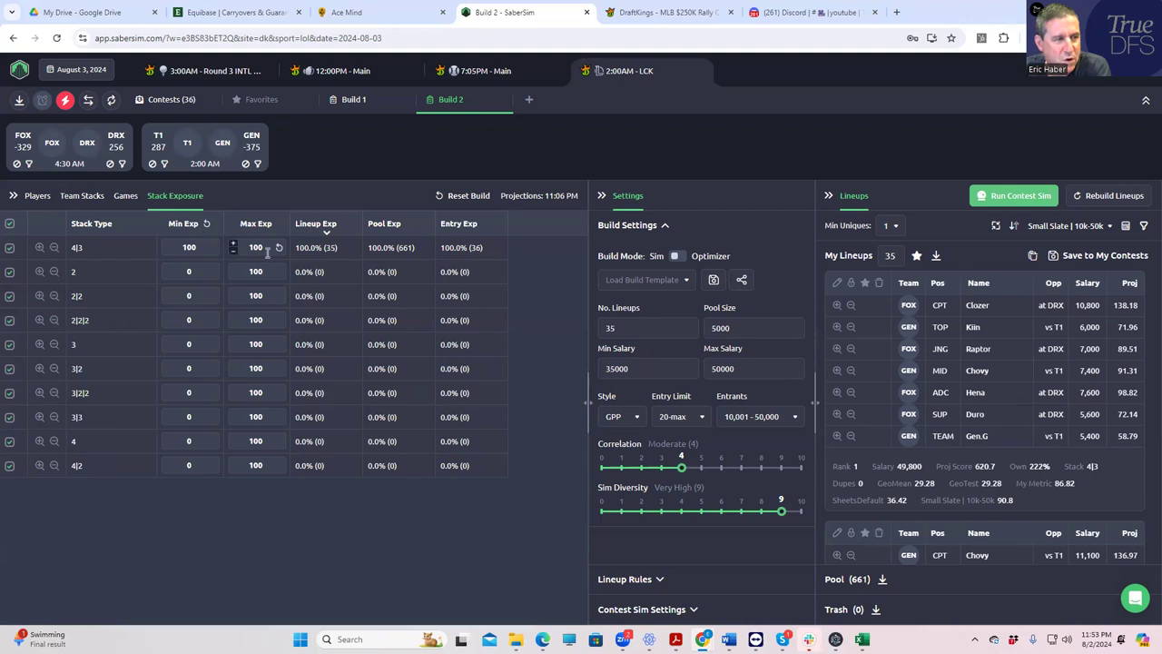
{"action": "double_click", "coordinate": [209, 247]}
{"action": "type", "text": "0"}
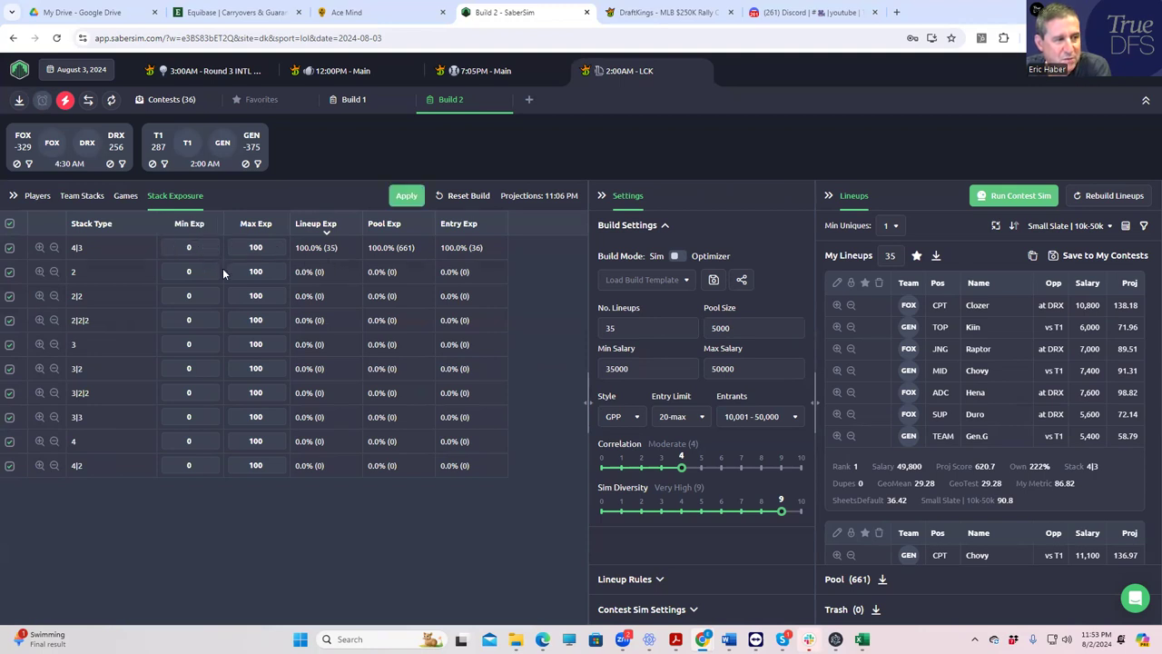
{"action": "left_click", "coordinate": [405, 195]}
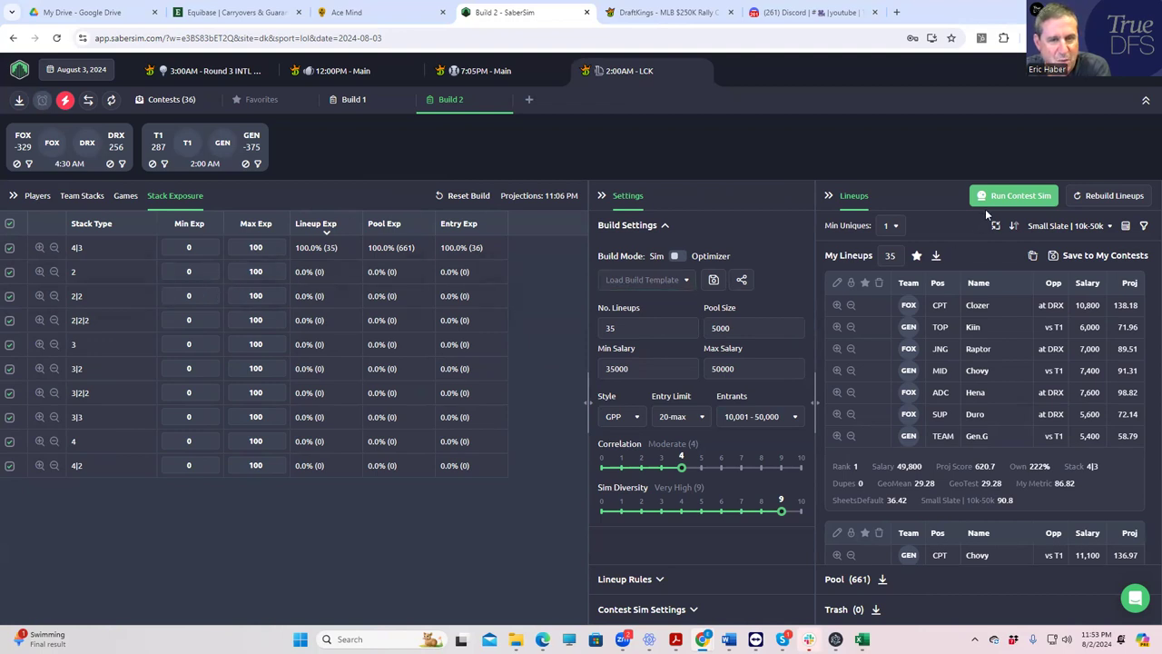
- Add Build 3 and upload the LOLDK_Sim custom projections from the KrugLOL folder
{"action": "left_click", "coordinate": [531, 101]}
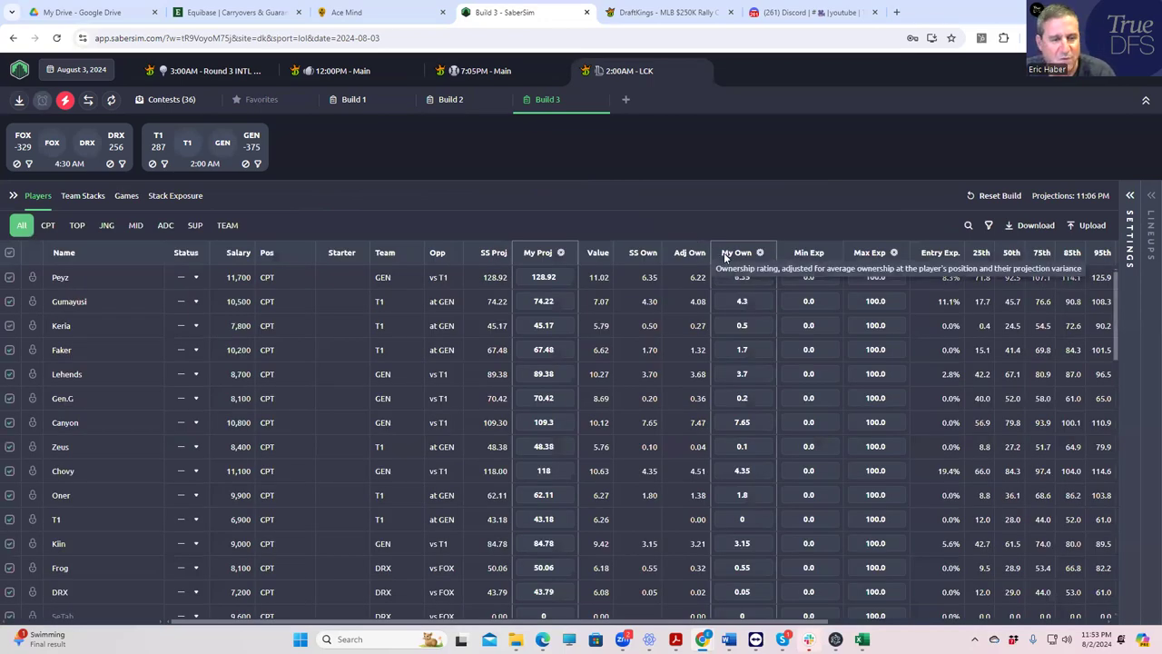
{"action": "left_click", "coordinate": [1091, 227]}
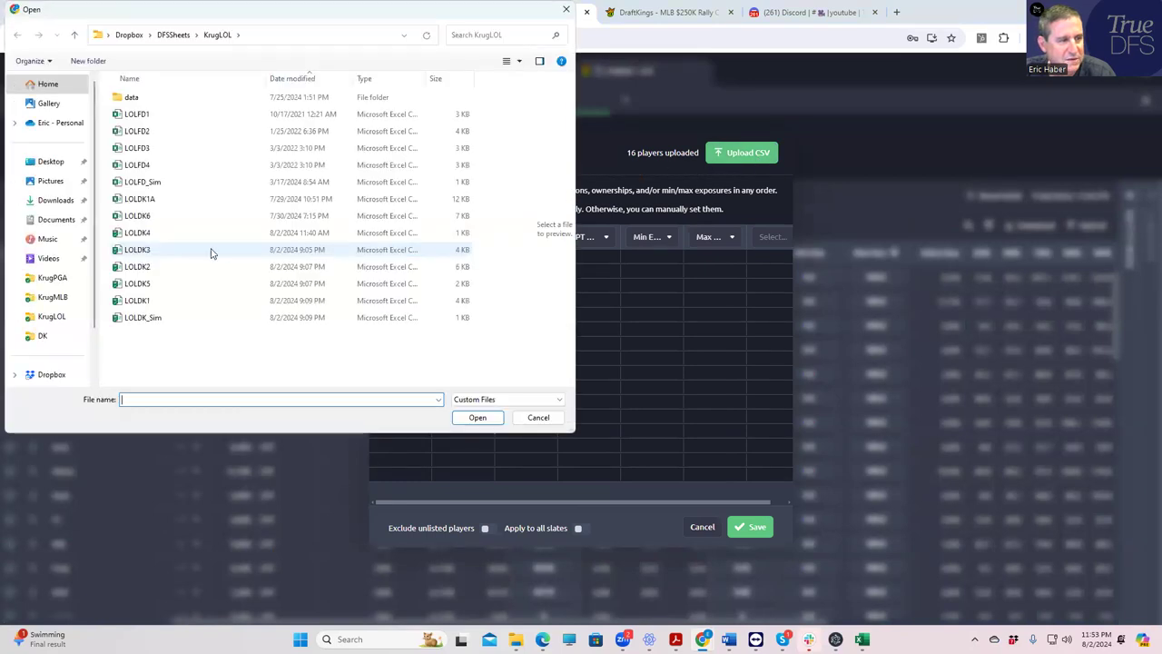
{"action": "left_click", "coordinate": [52, 316]}
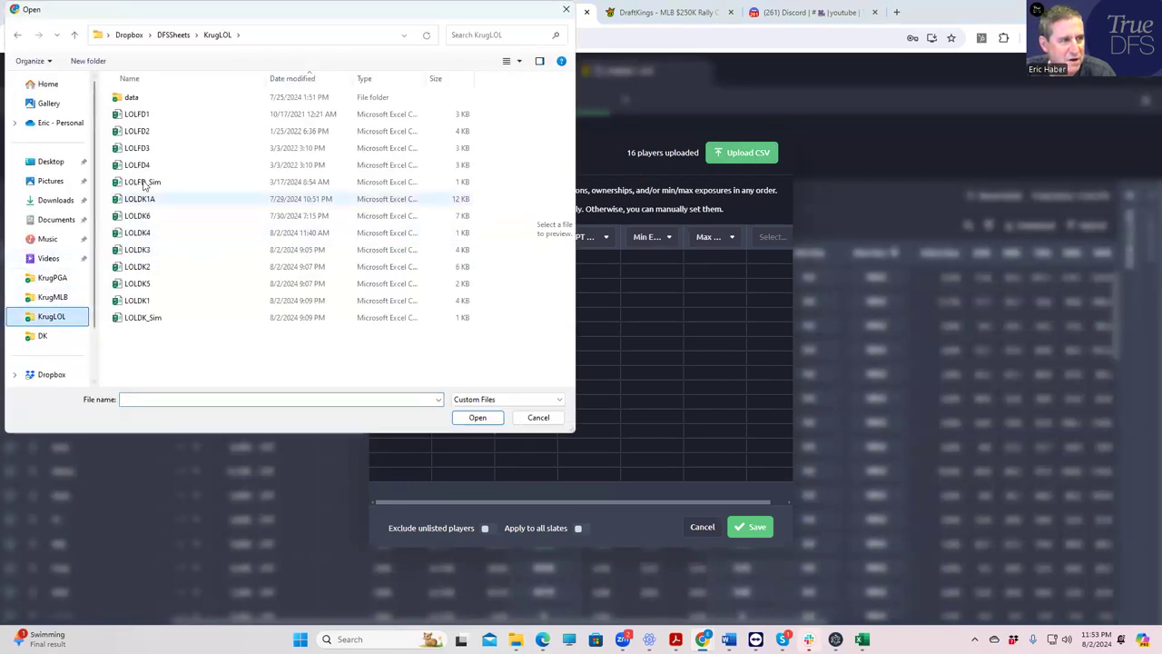
{"action": "left_click", "coordinate": [151, 317]}
{"action": "left_click", "coordinate": [477, 418]}
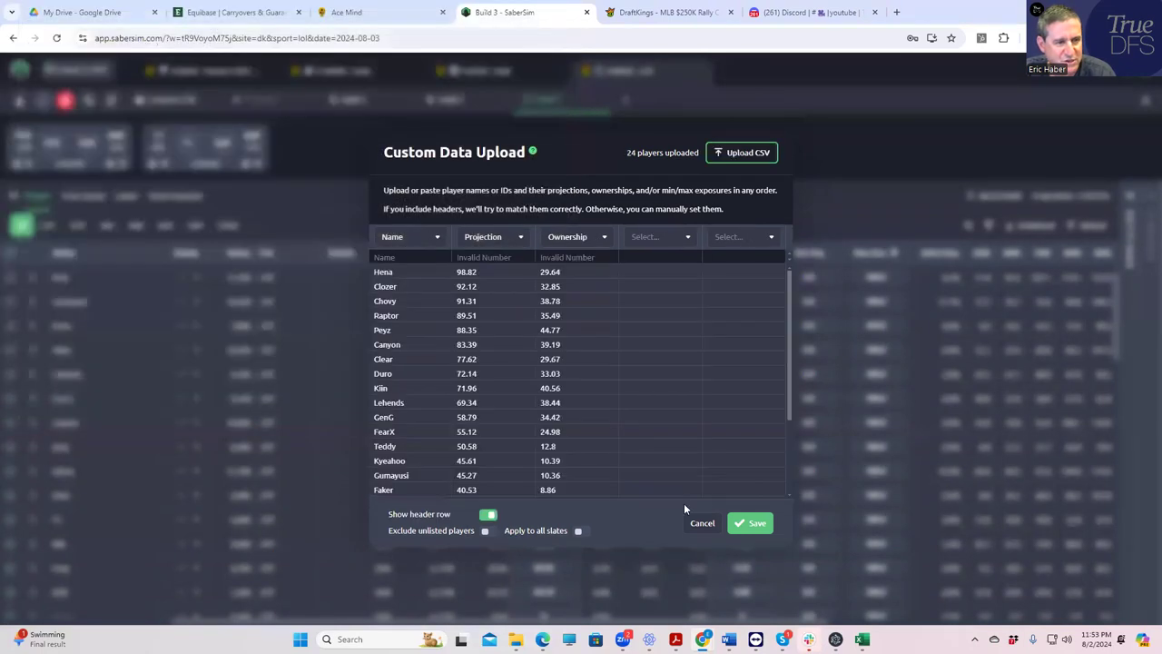
{"action": "left_click", "coordinate": [746, 525]}
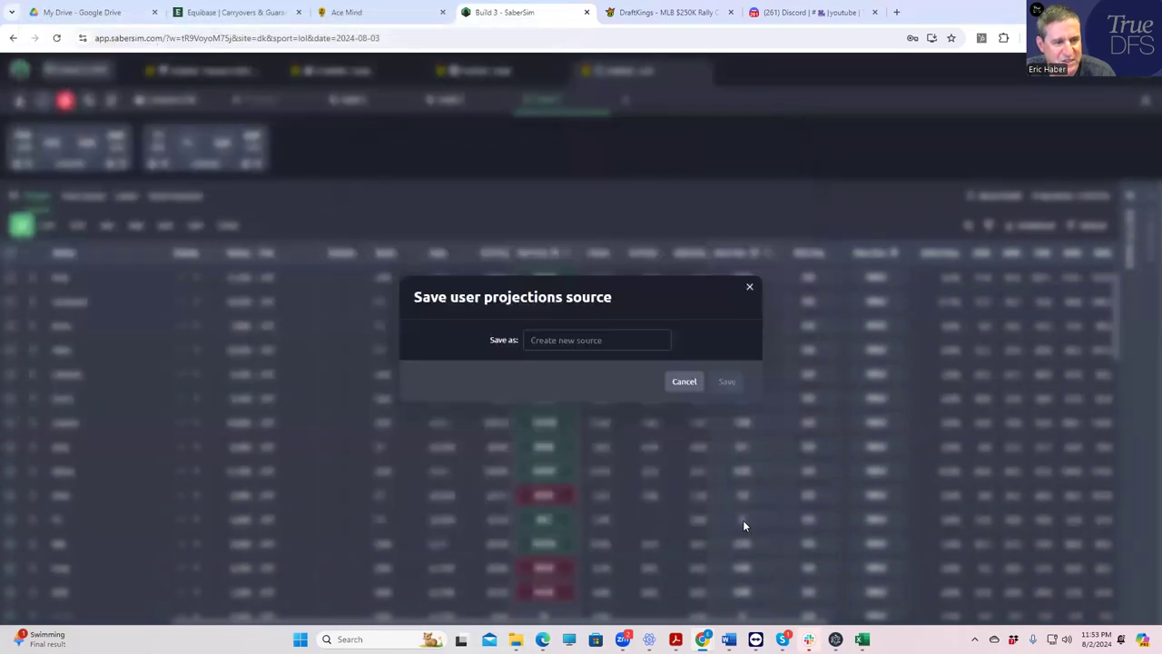
{"action": "left_click", "coordinate": [749, 289]}
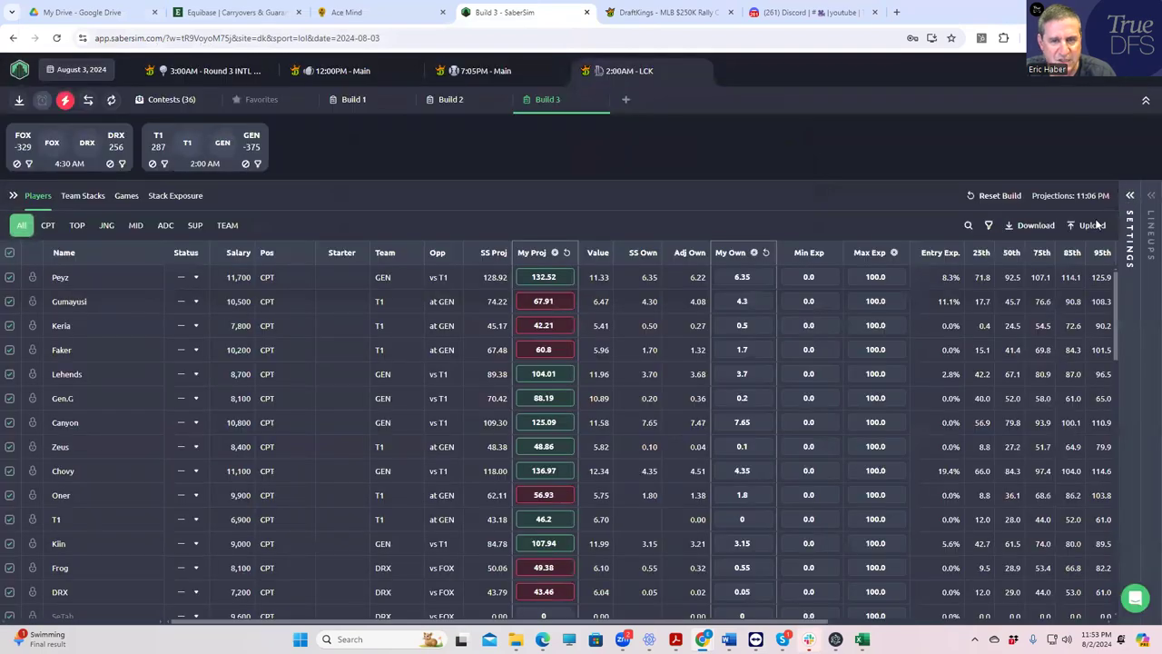
- Set the lineup count to 35 and build Build 3's lineups
{"action": "left_click", "coordinate": [1126, 198]}
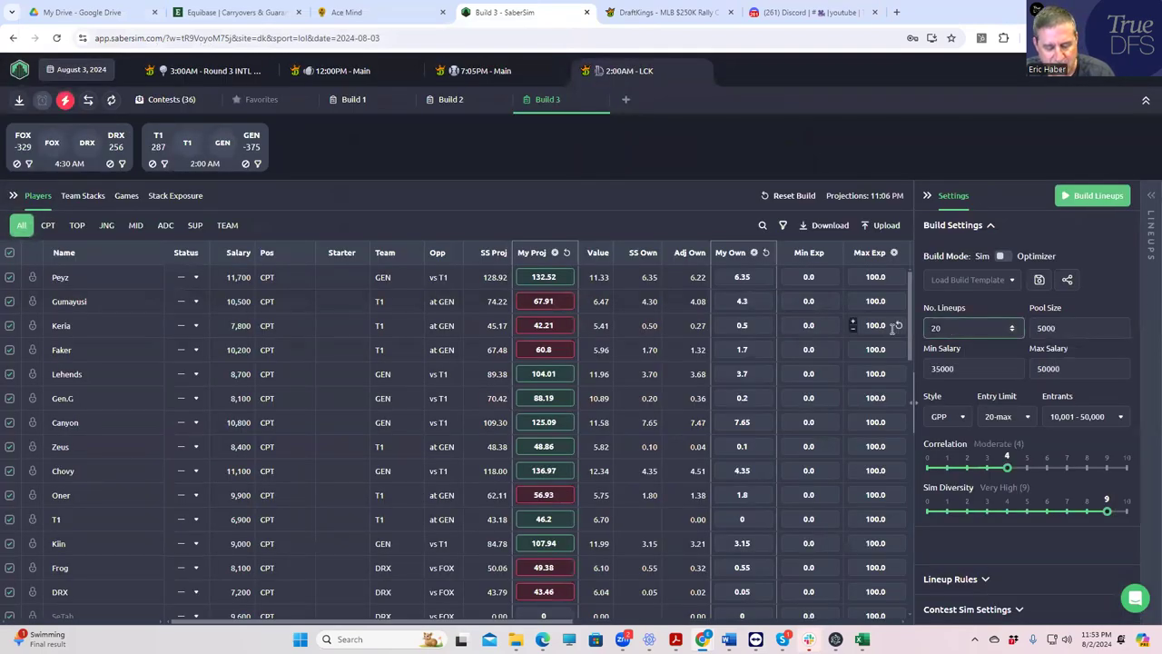
{"action": "key", "text": "BackSpace"}
{"action": "key", "text": "BackSpace"}
{"action": "type", "text": "35"}
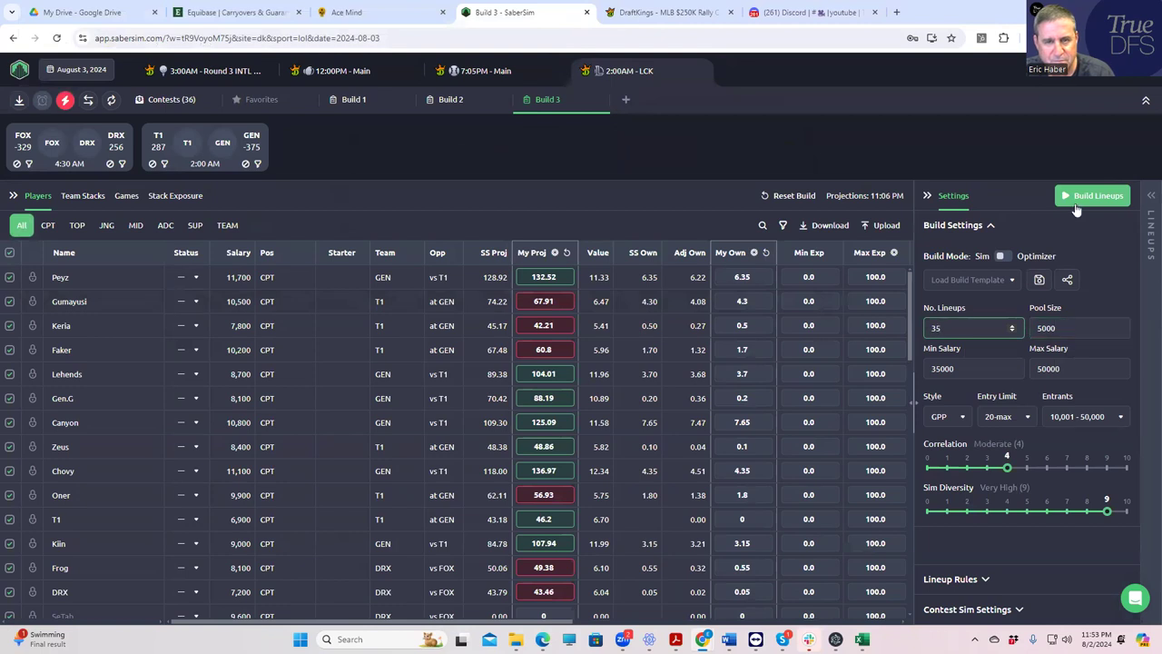
{"action": "left_click", "coordinate": [1093, 195]}
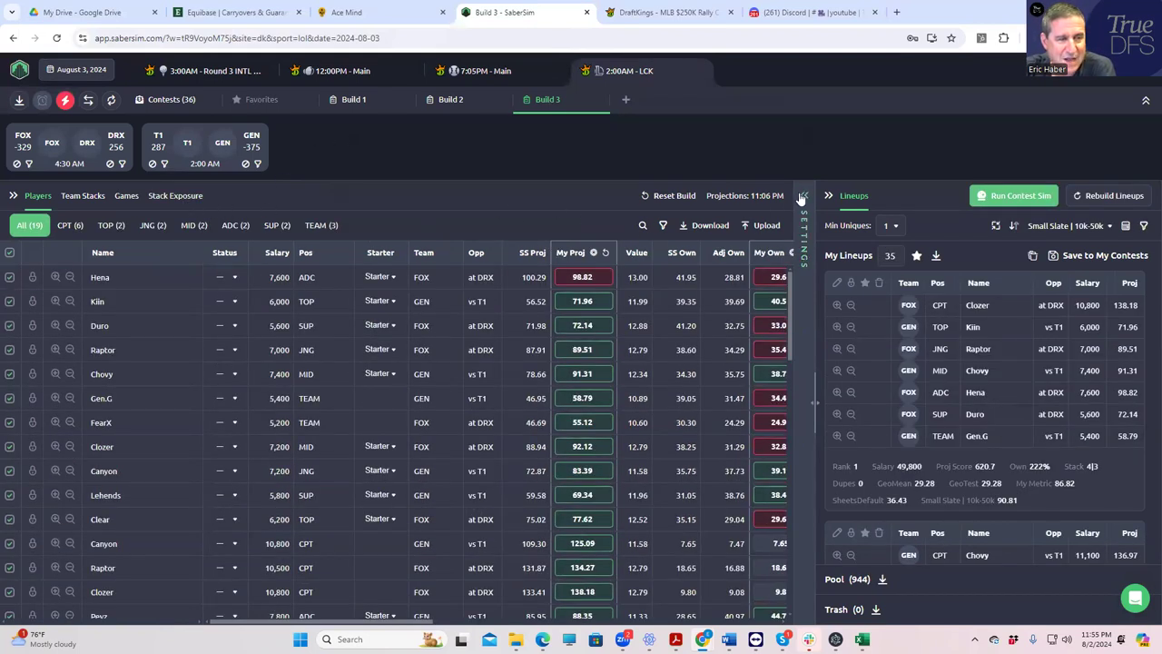
- Review Build 3's team stacks and stack types: 4|3 in 94.3%, 4|2 in 5.7%
{"action": "left_click", "coordinate": [177, 196]}
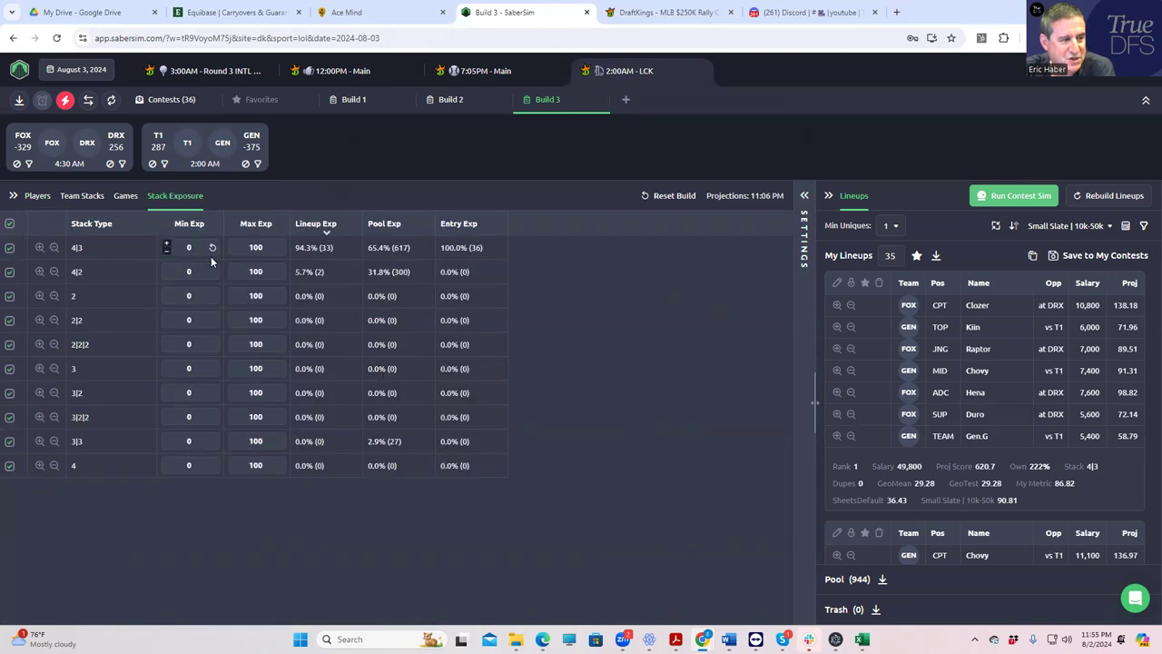
{"action": "left_click", "coordinate": [81, 196]}
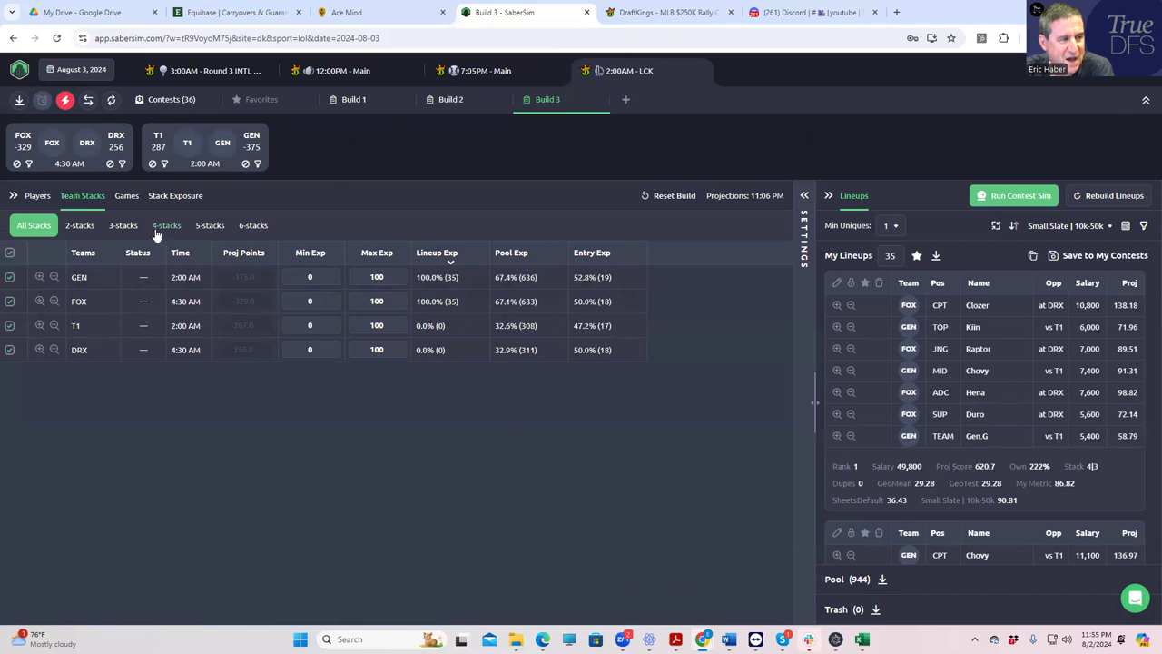
{"action": "left_click", "coordinate": [171, 198]}
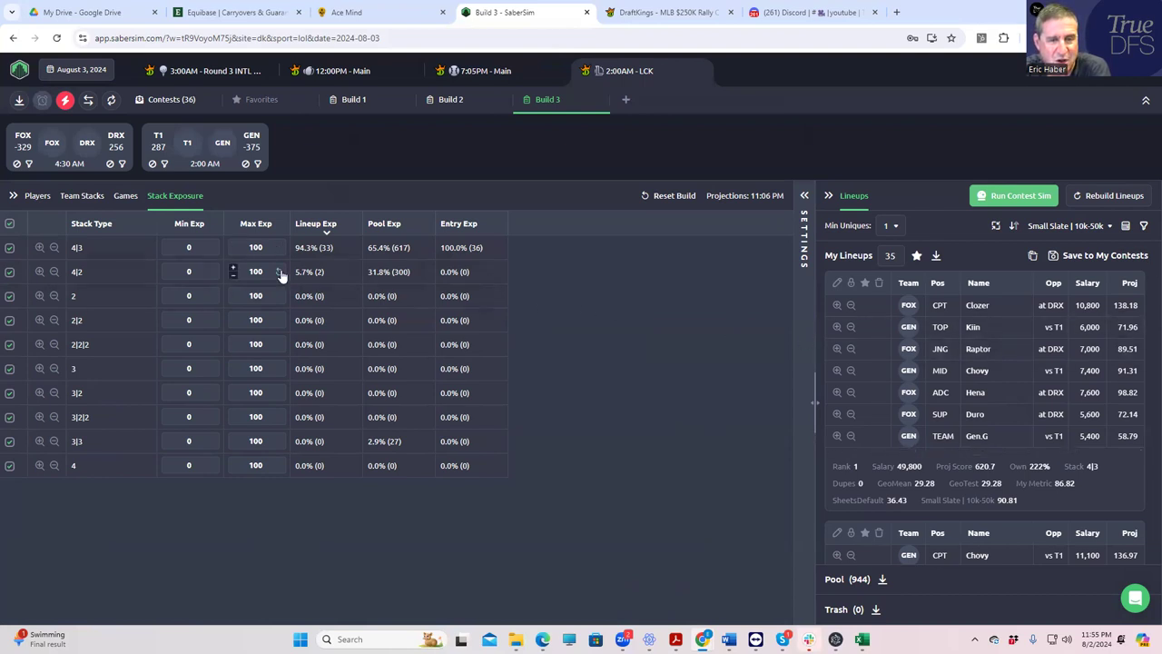
- Set the LCK $15K Shock Blast contest sim's field lineups to Build 3 and save
{"action": "left_click", "coordinate": [804, 195]}
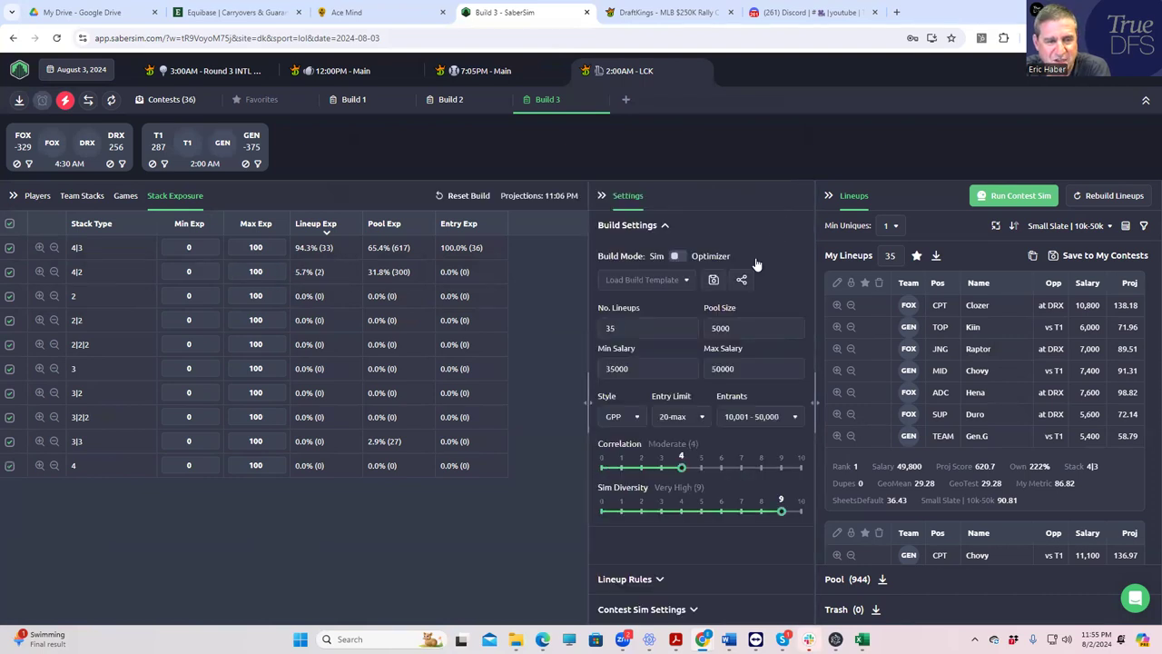
{"action": "left_click", "coordinate": [657, 580]}
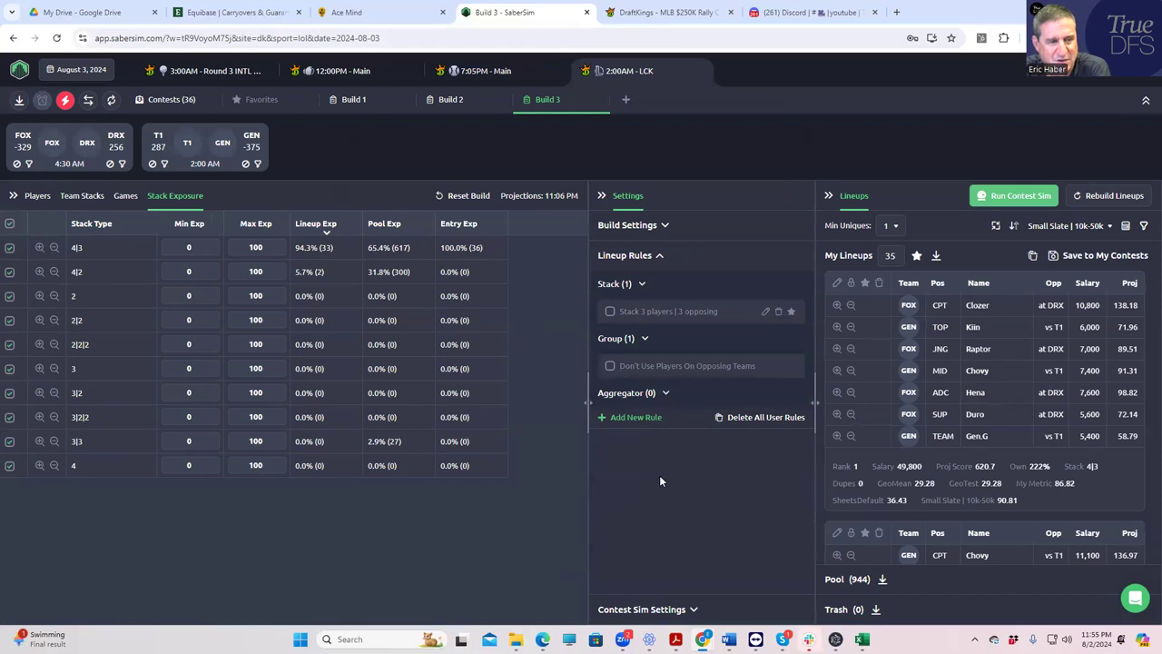
{"action": "left_click", "coordinate": [694, 609]}
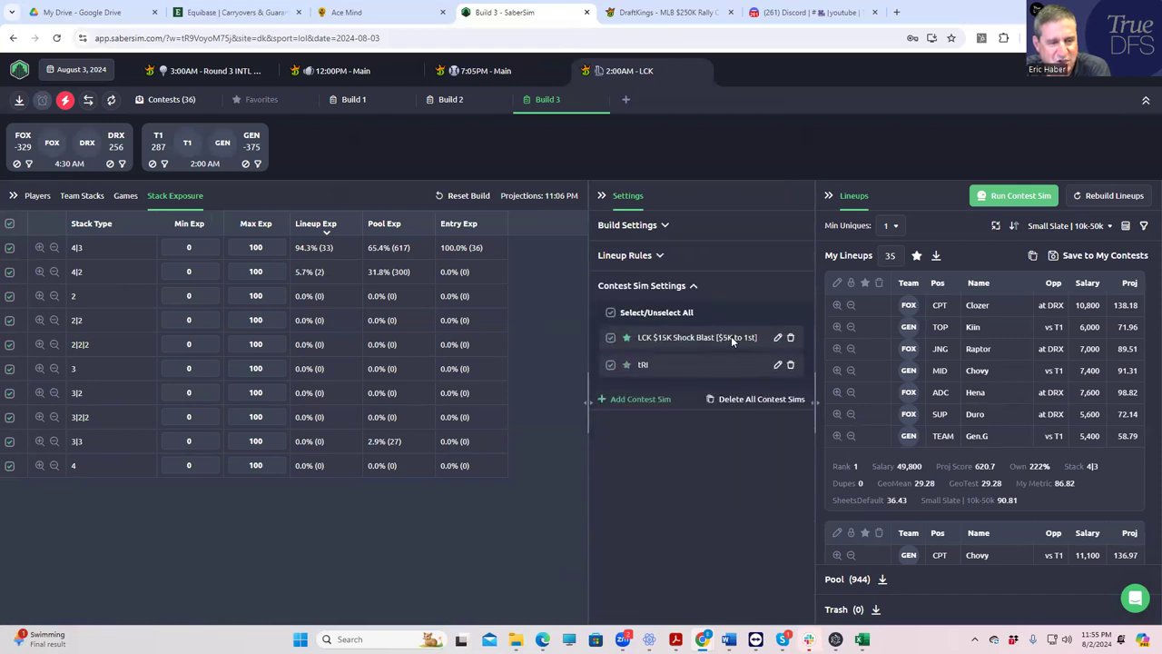
{"action": "left_click", "coordinate": [778, 338]}
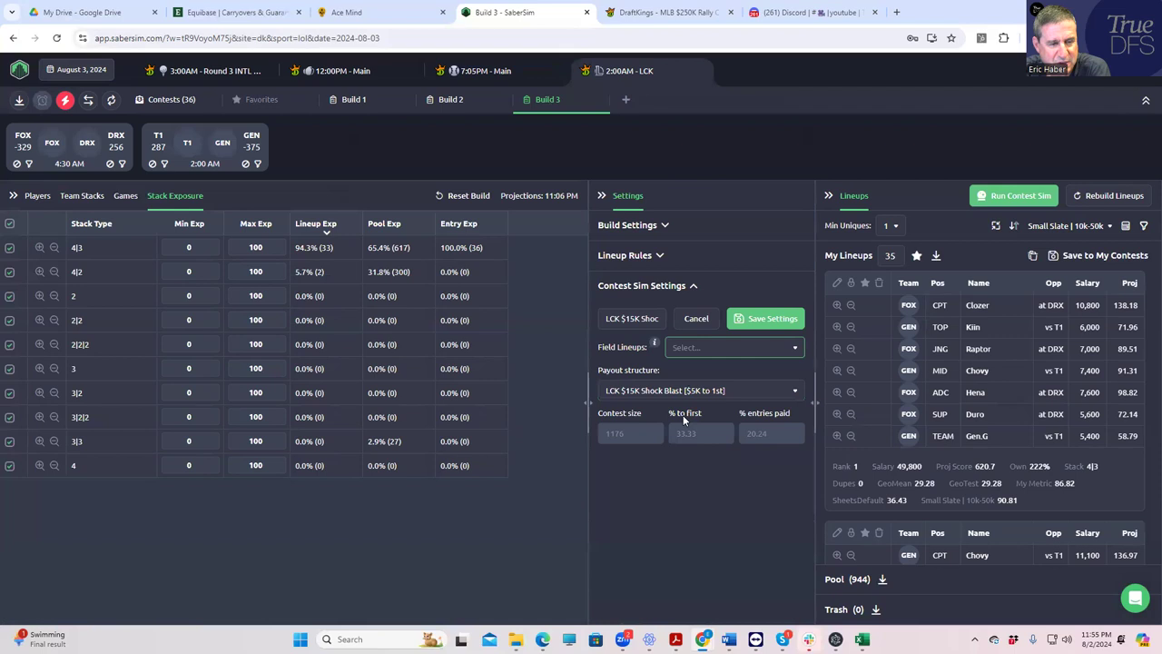
{"action": "left_click", "coordinate": [744, 351]}
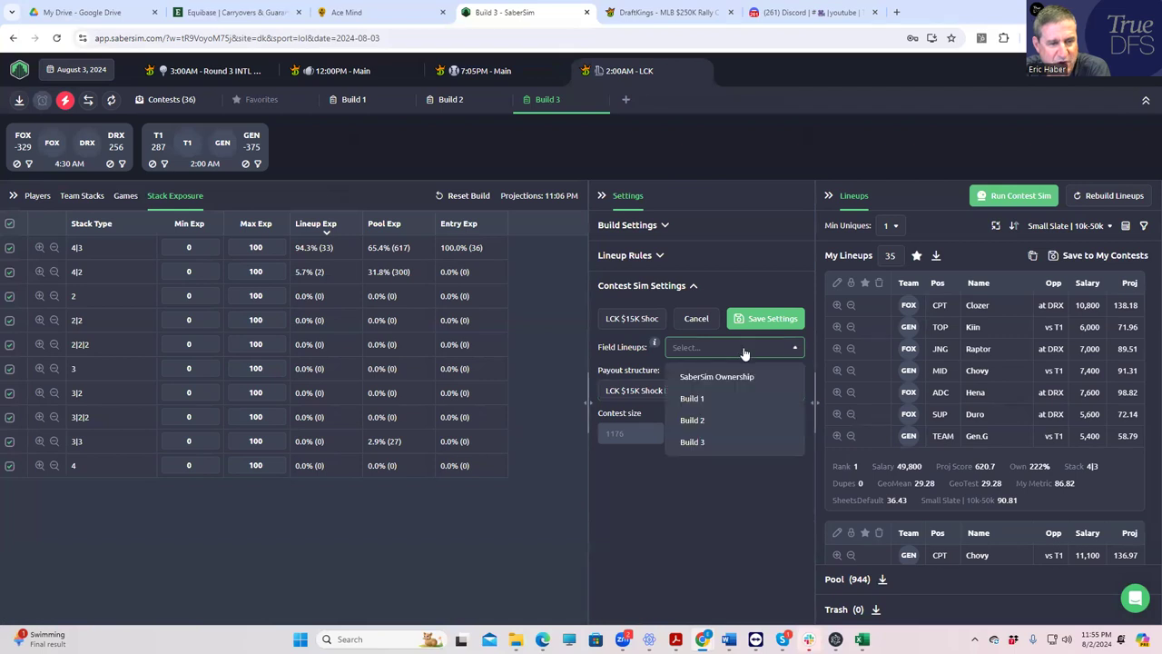
{"action": "left_click", "coordinate": [692, 441]}
{"action": "left_click", "coordinate": [757, 320]}
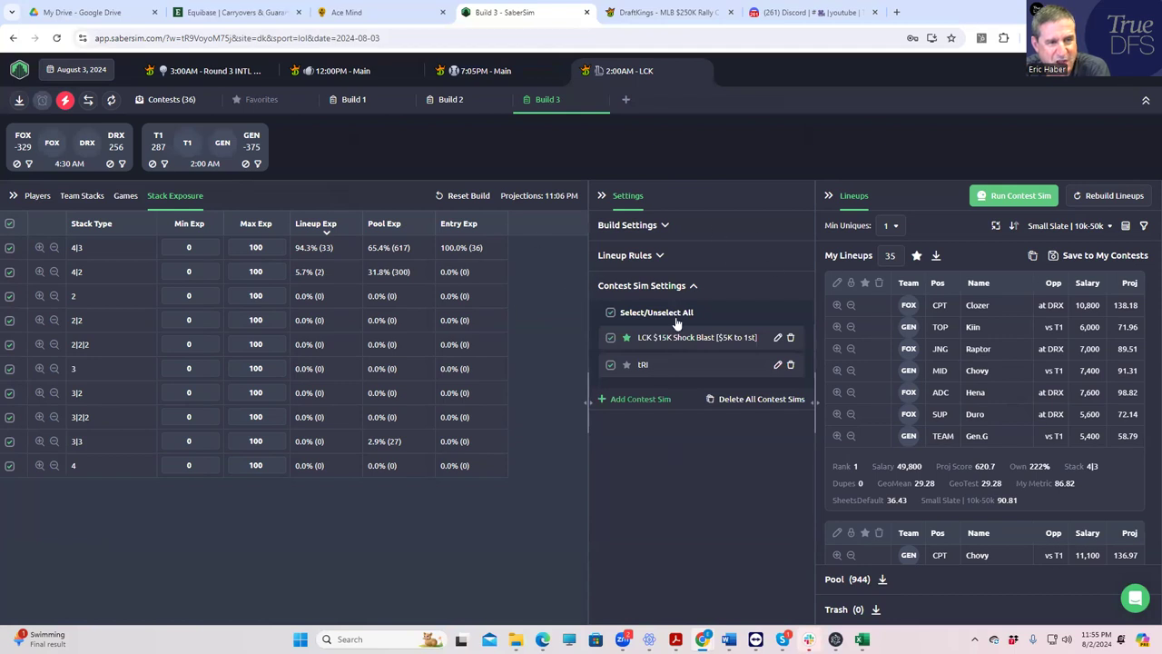
- Set the tRI sim's field lineups to Build 3, save, and run the contest sims
{"action": "left_click", "coordinate": [778, 366]}
{"action": "left_click", "coordinate": [718, 349]}
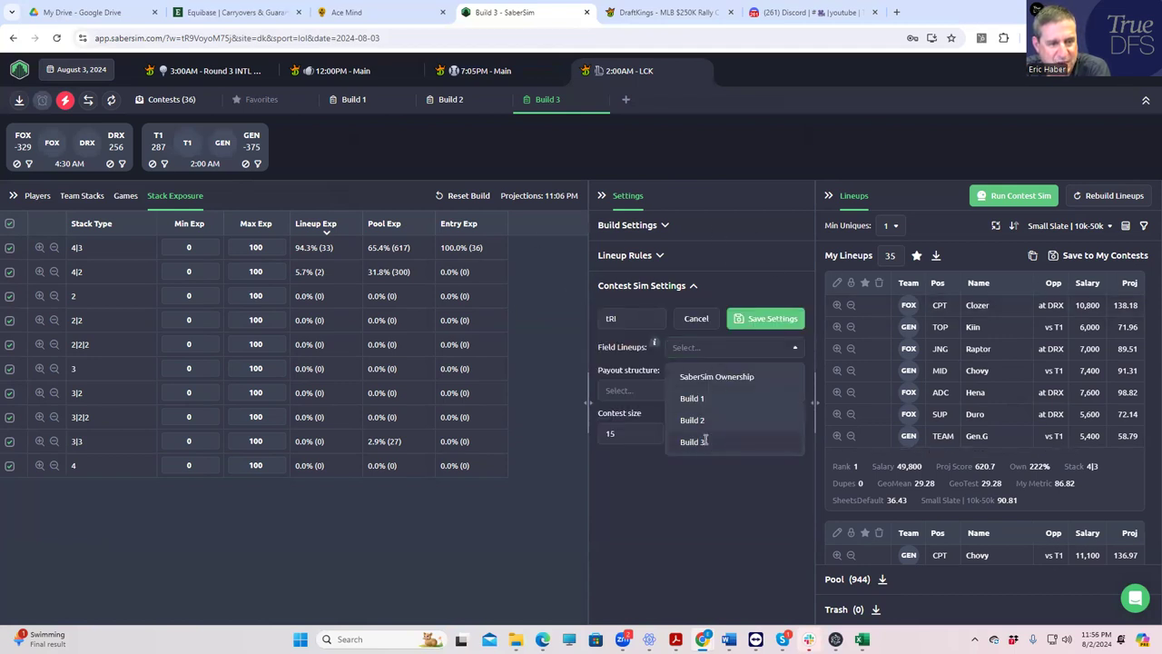
{"action": "left_click", "coordinate": [704, 441]}
{"action": "left_click", "coordinate": [766, 318]}
{"action": "left_click", "coordinate": [1012, 195]}
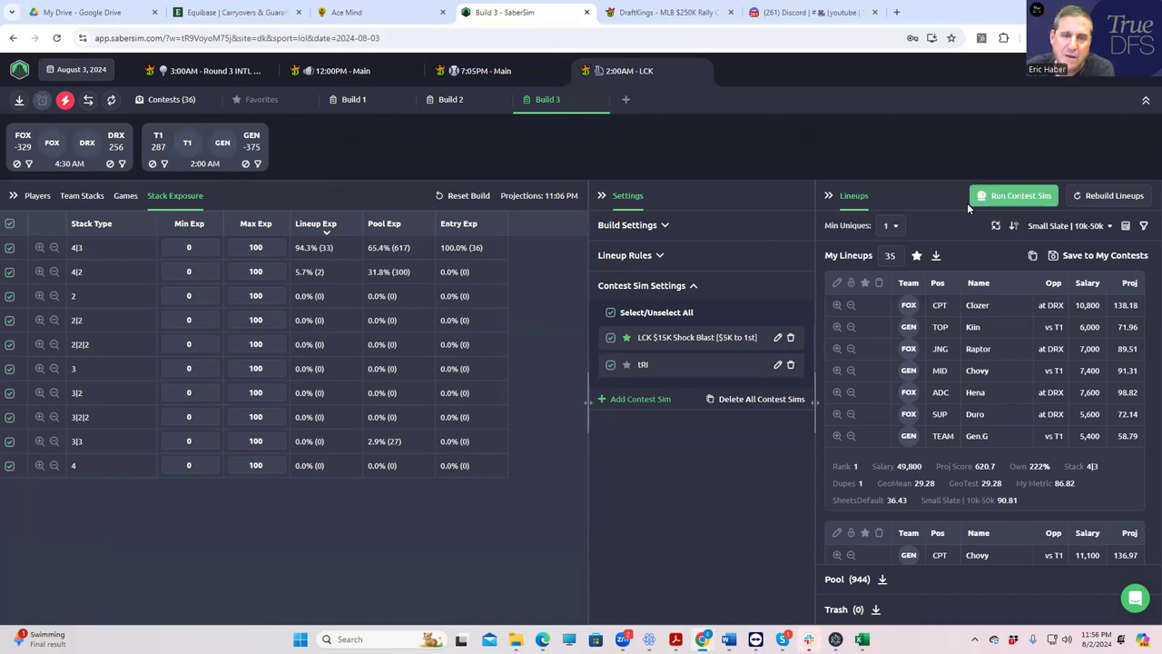
- Rank lineups by the Shock Blast contest sim results
{"action": "left_click", "coordinate": [1060, 227]}
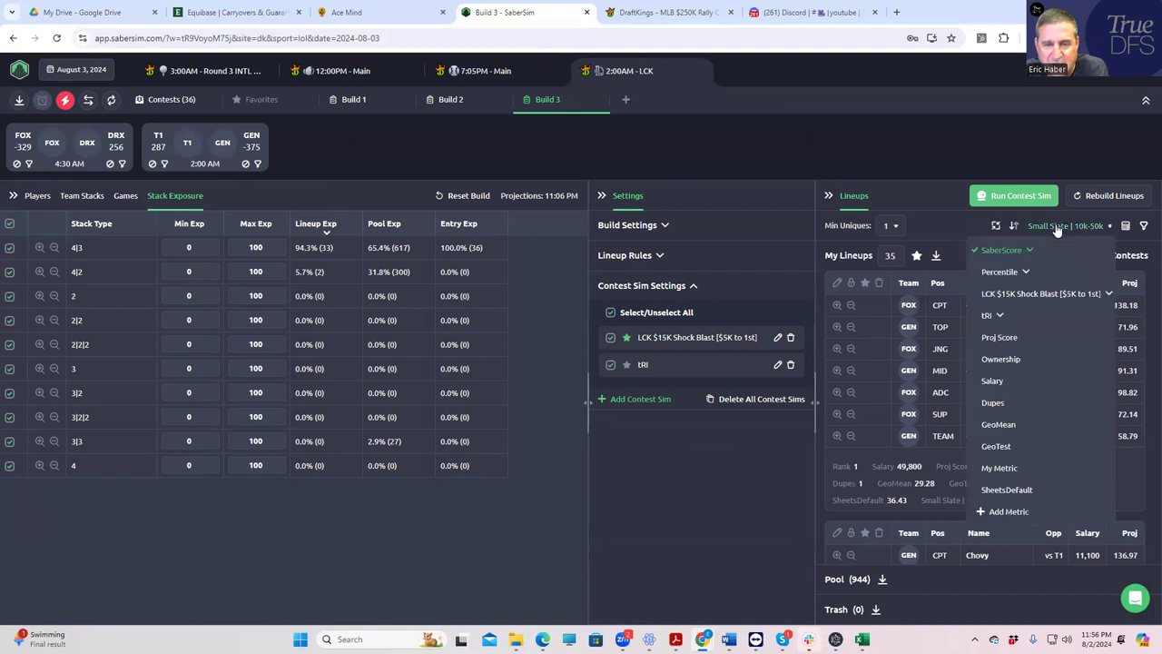
{"action": "left_click", "coordinate": [1039, 293]}
{"action": "left_click", "coordinate": [1003, 328]}
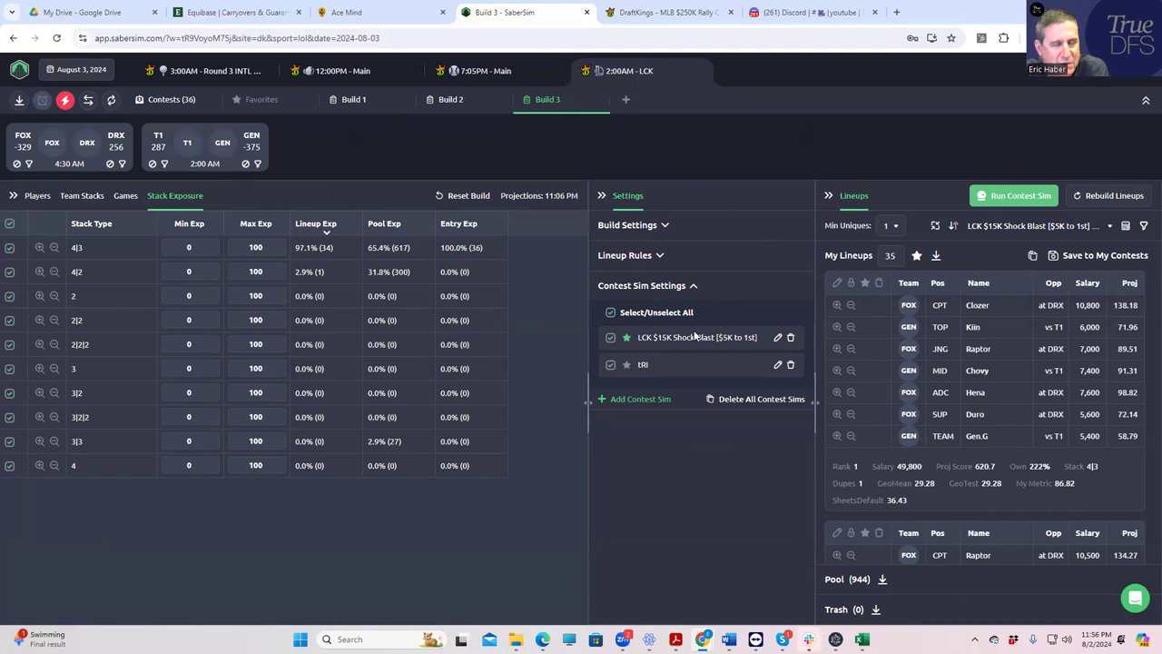
- Try minimum uniques of 2, check team stack exposure, then settle on 3
{"action": "left_click", "coordinate": [890, 225]}
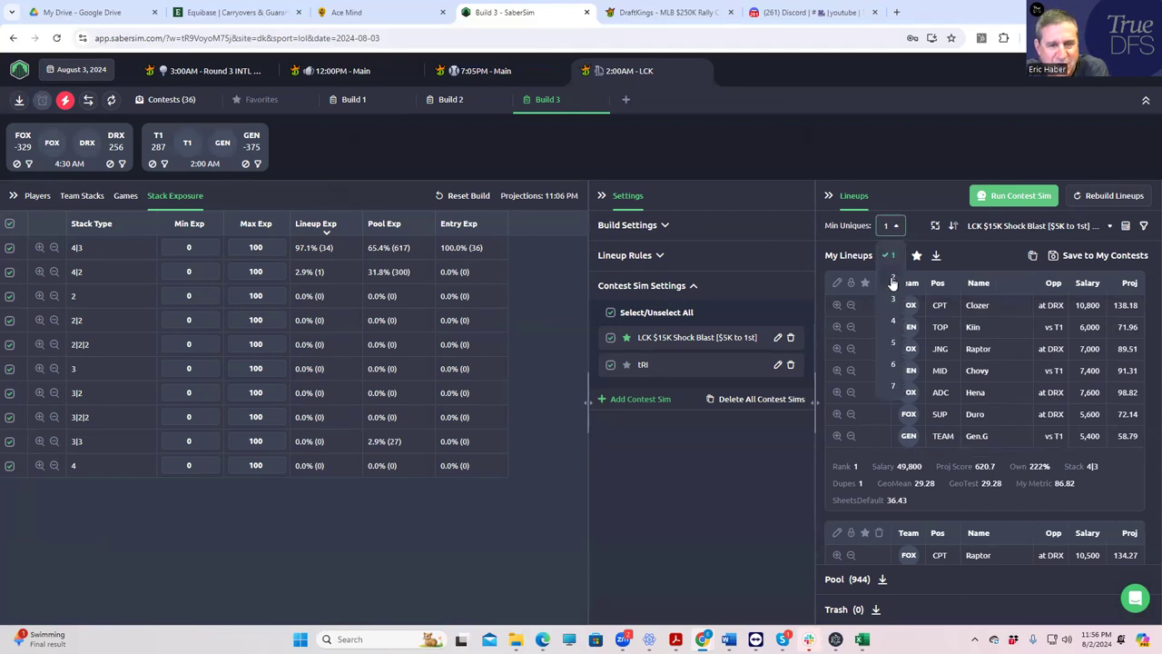
{"action": "left_click", "coordinate": [893, 276]}
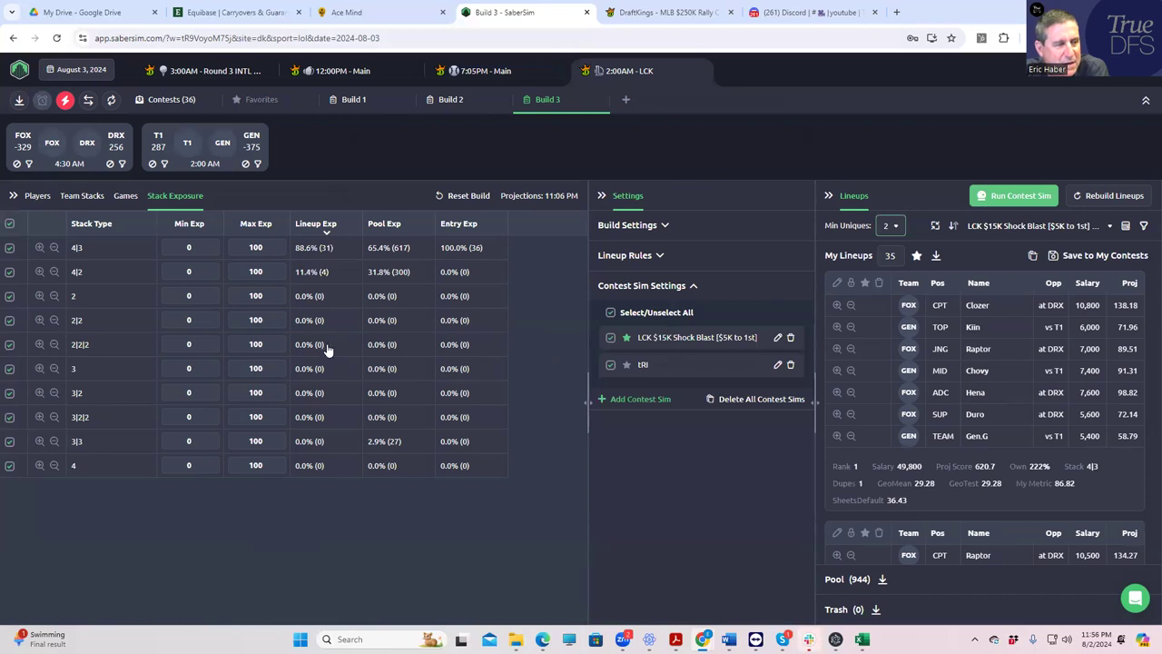
{"action": "left_click", "coordinate": [82, 195]}
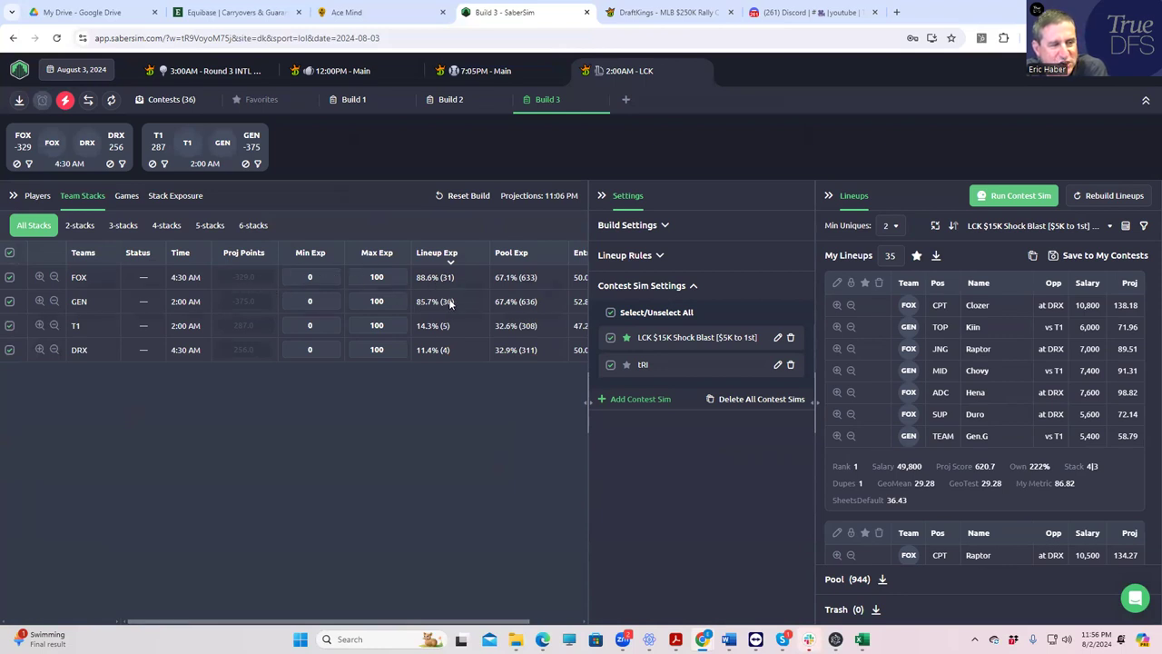
{"action": "left_click", "coordinate": [890, 226]}
{"action": "left_click", "coordinate": [891, 295]}
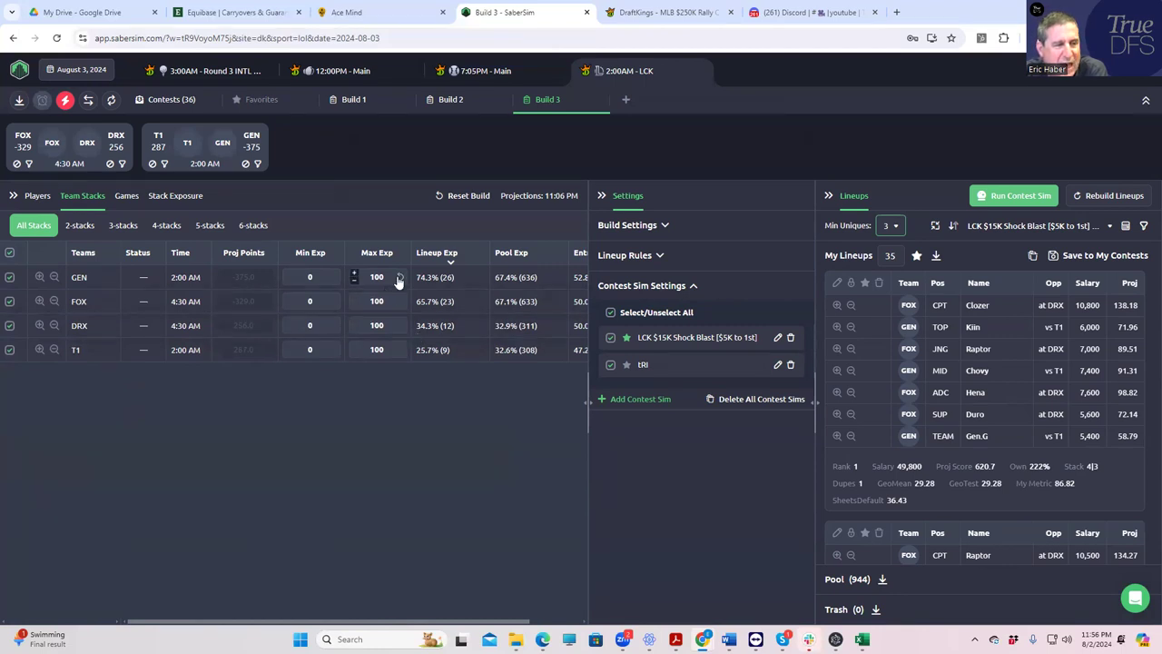
{"action": "left_click", "coordinate": [889, 227]}
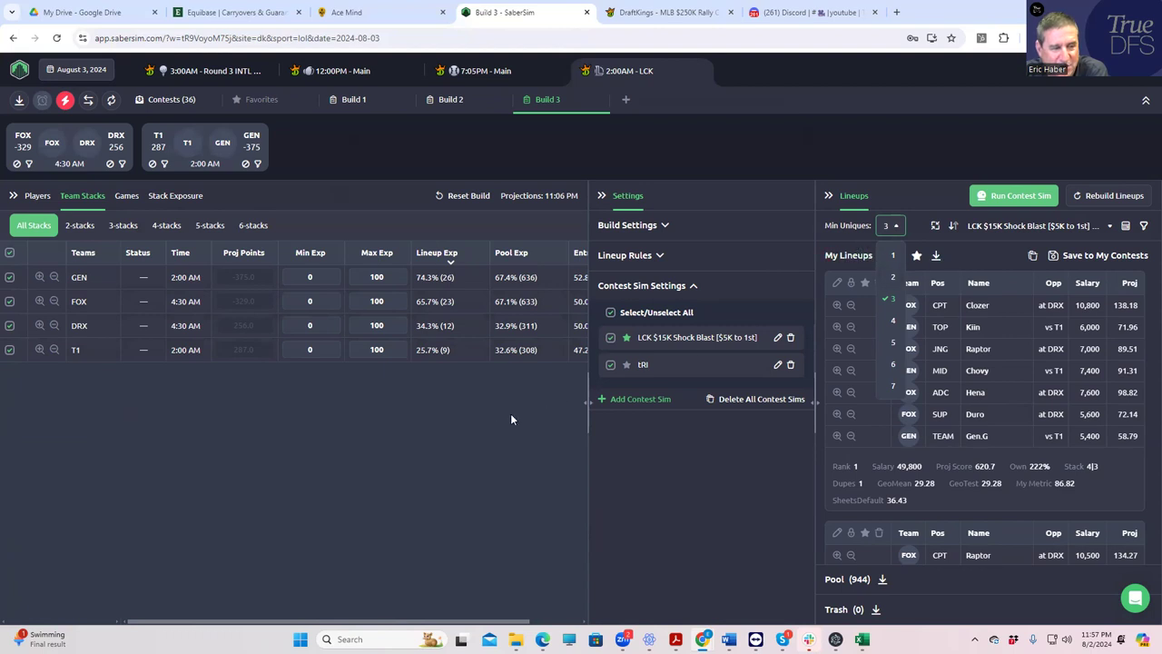
{"action": "left_click", "coordinate": [488, 420]}
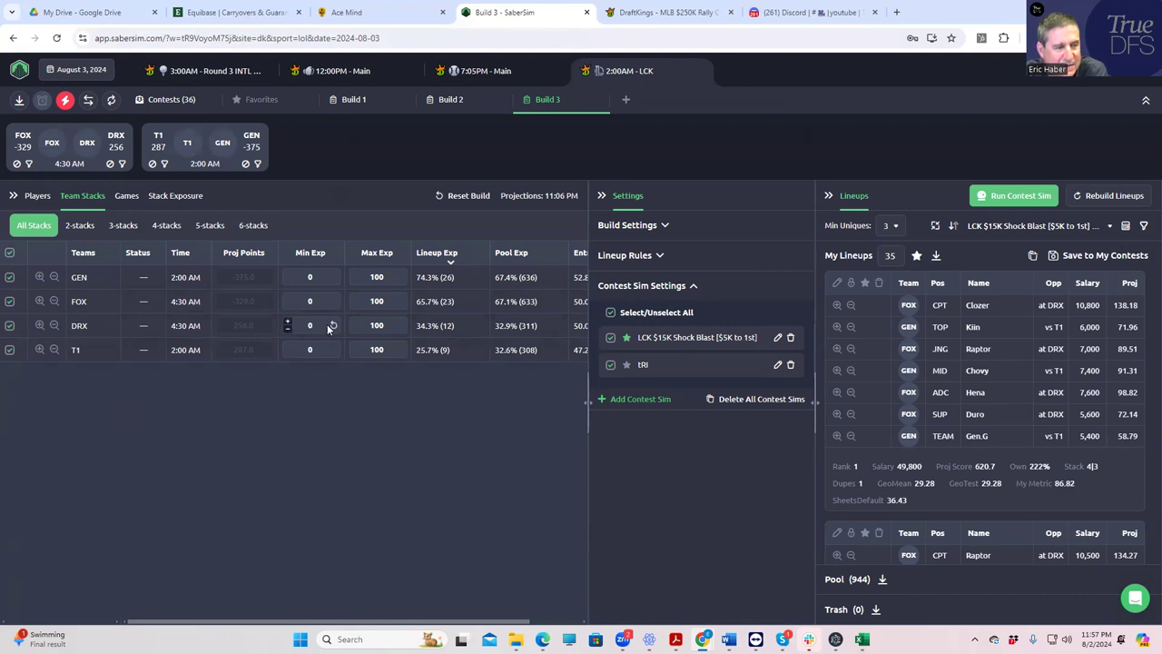
- Open the Shock Blast sim editor, then find and open GeoMean.xlsx via Dropbox search 'geomean'
{"action": "left_click", "coordinate": [778, 338]}
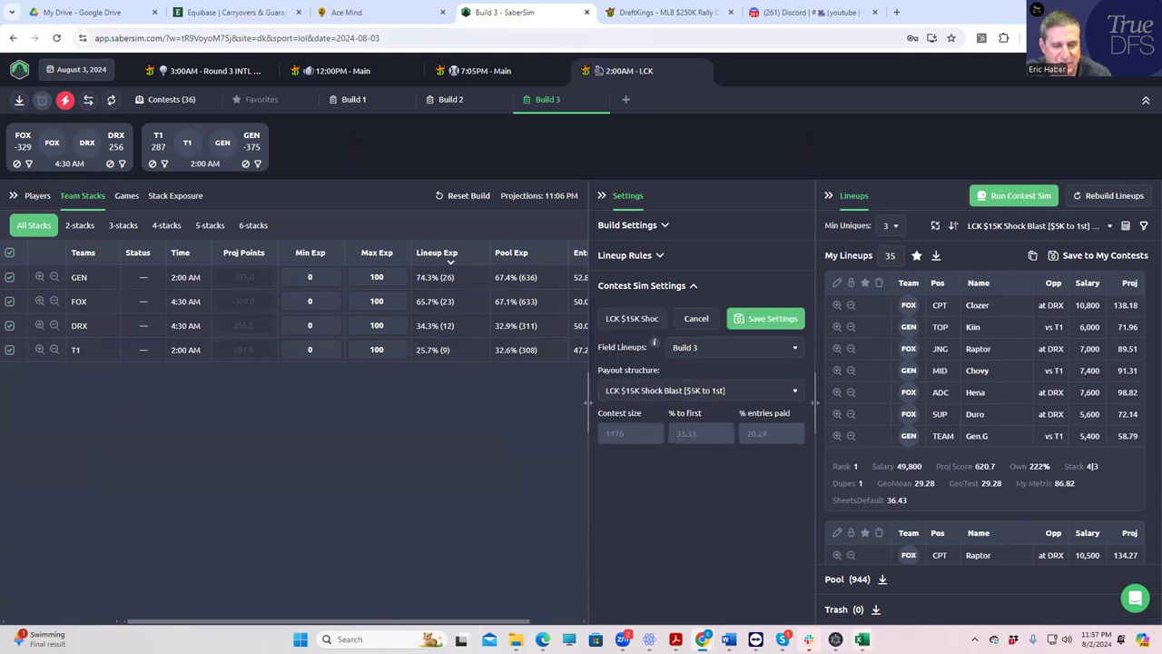
{"action": "mouse_move", "coordinate": [862, 639]}
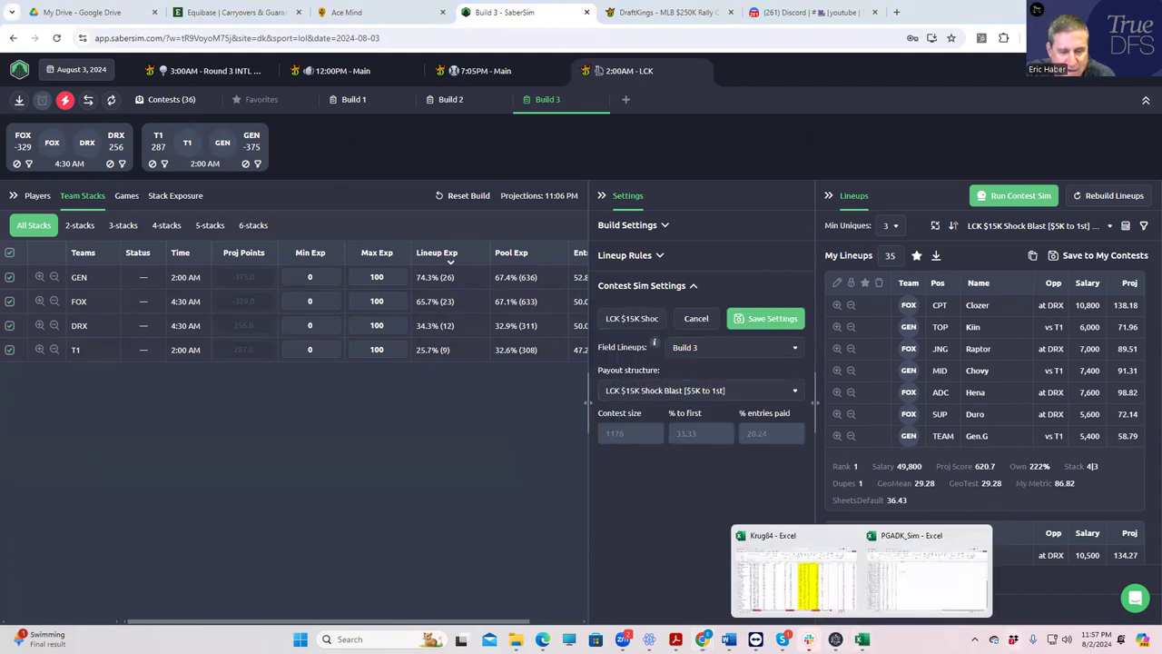
{"action": "left_click", "coordinate": [1013, 639]}
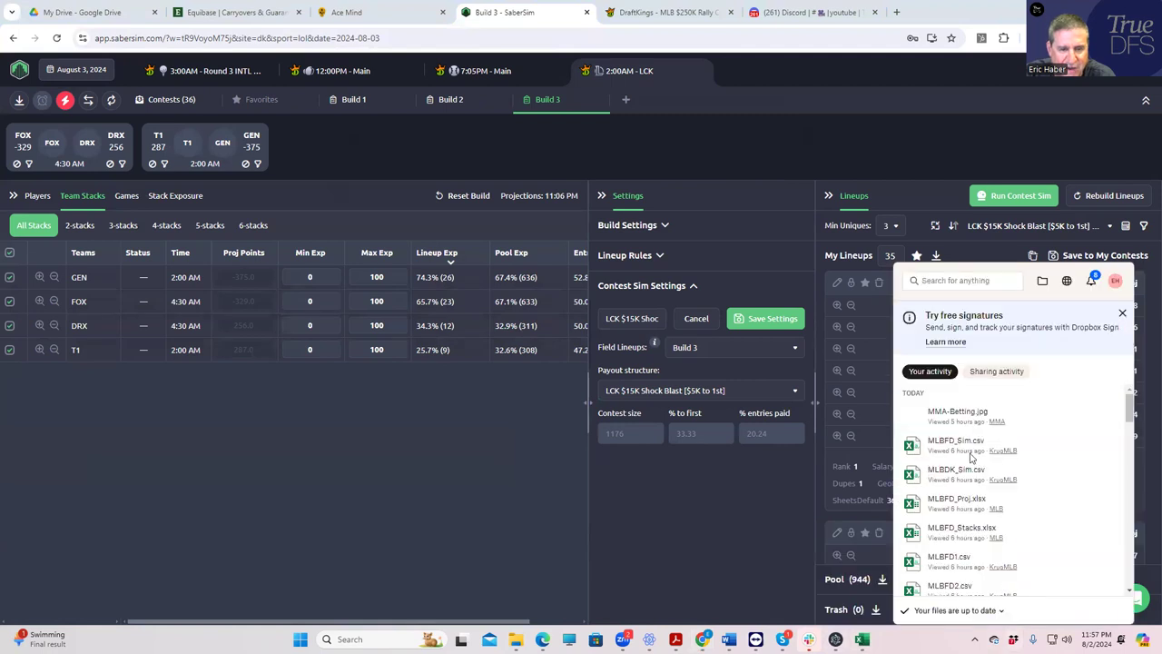
{"action": "left_click", "coordinate": [951, 282]}
{"action": "type", "text": "geomean"}
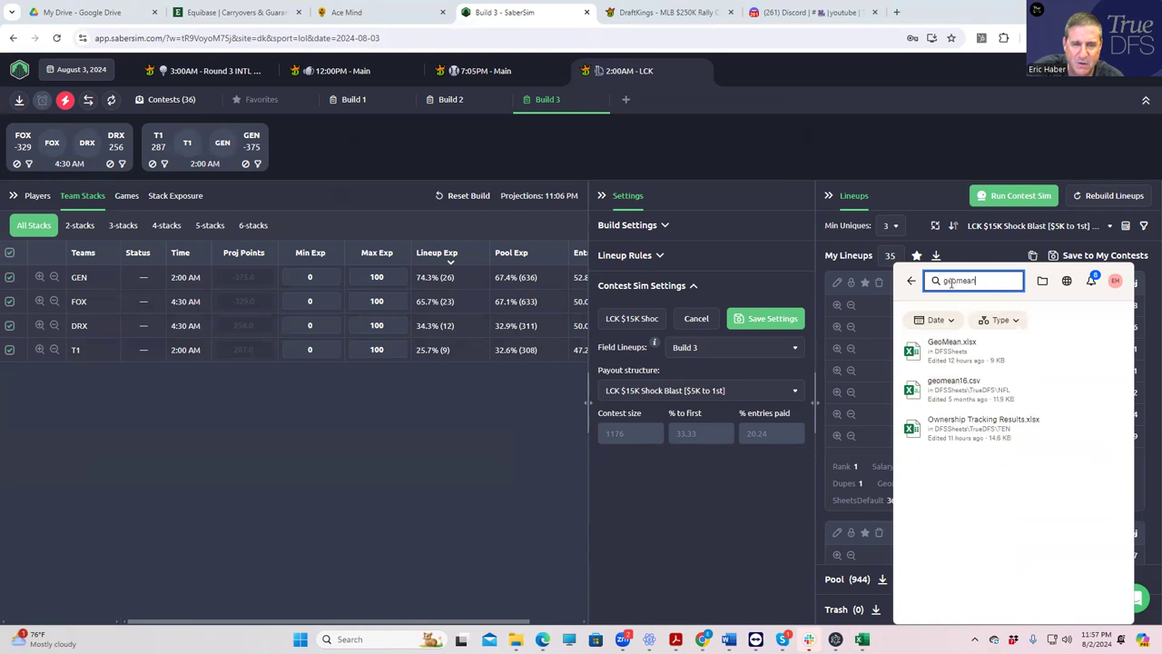
{"action": "left_click", "coordinate": [961, 352]}
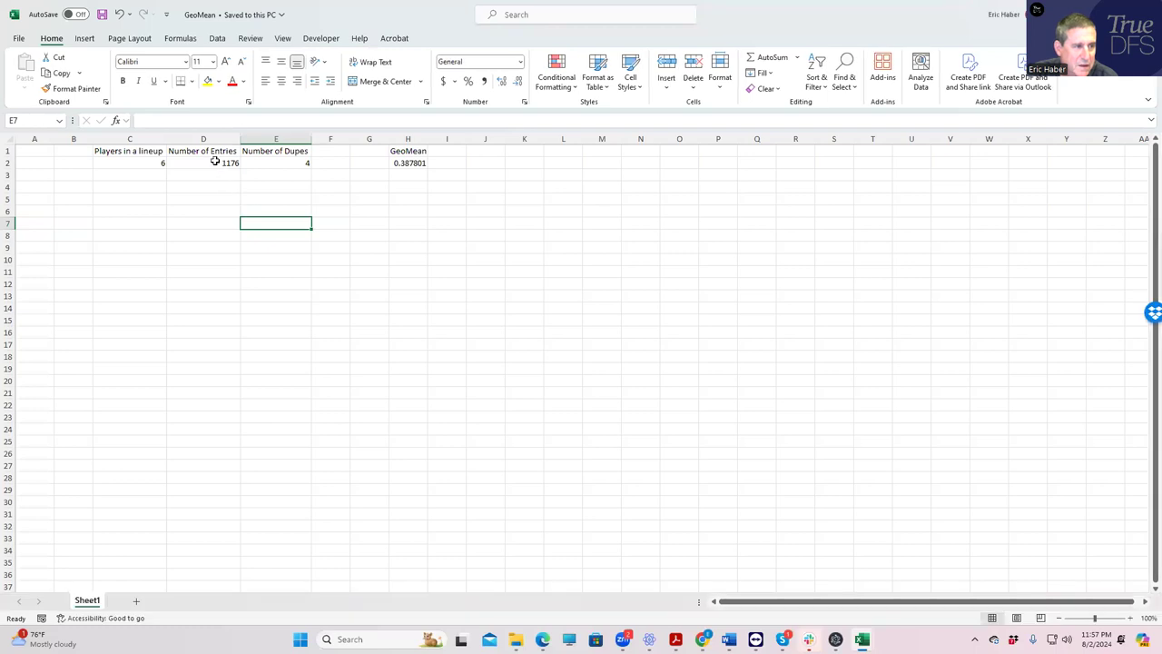
- Set E2 Number of Dupes to 1, then 0.1, reading GeoMean 0.2097 in H2
{"action": "left_click", "coordinate": [317, 189]}
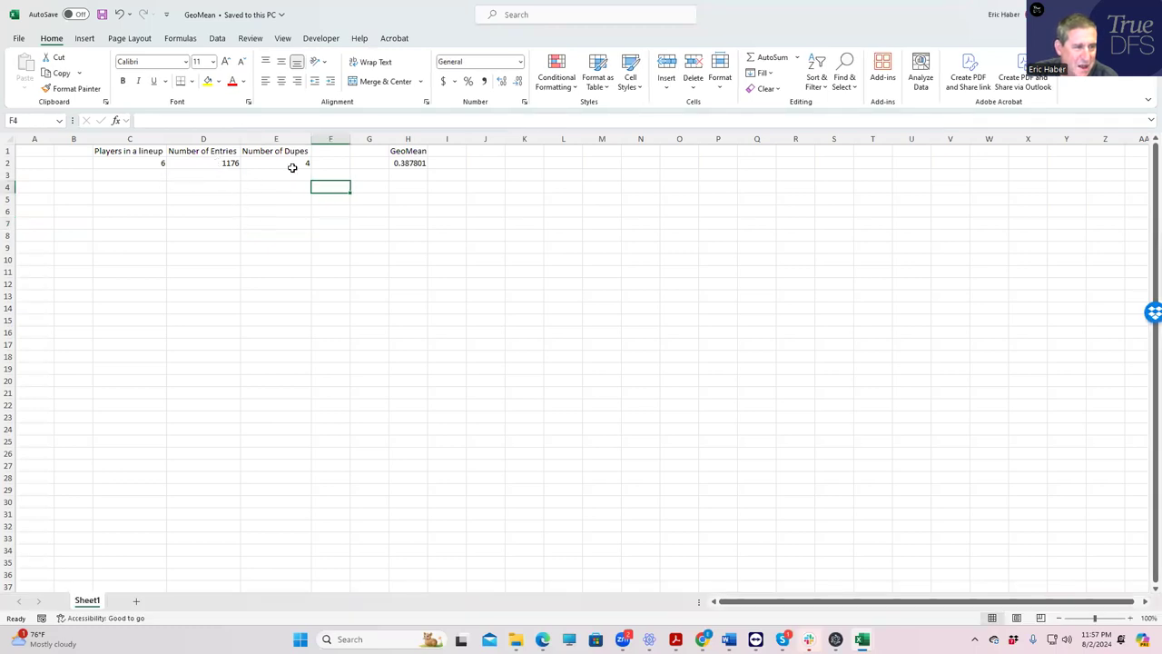
{"action": "left_click", "coordinate": [290, 164]}
{"action": "type", "text": "1"}
{"action": "left_click", "coordinate": [305, 203]}
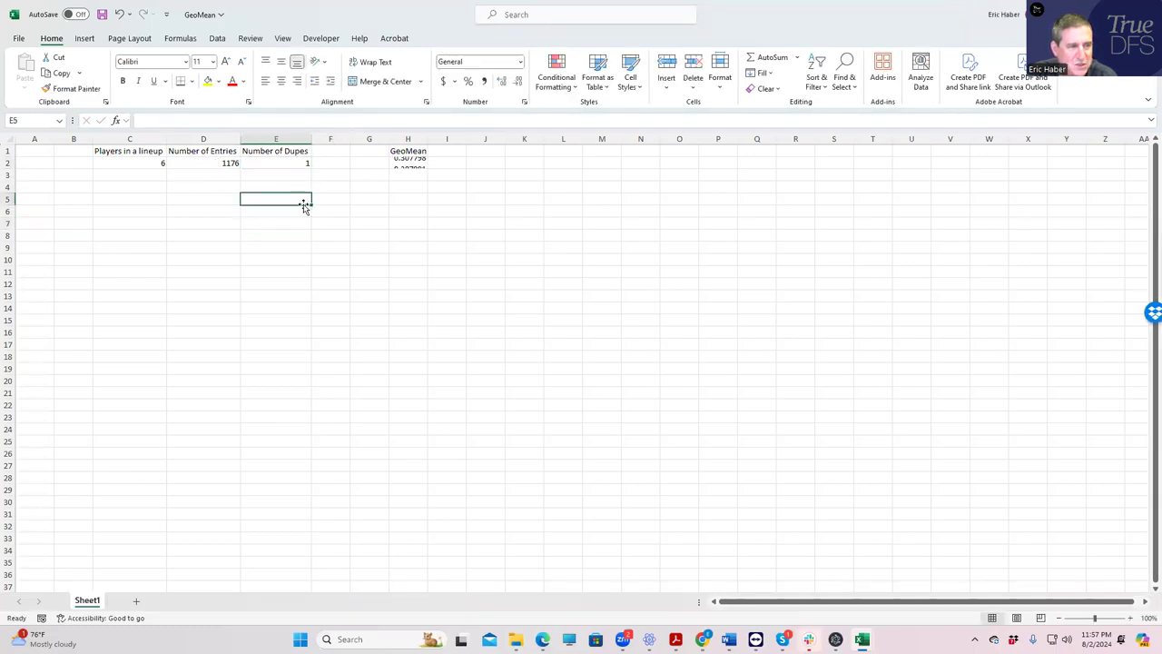
{"action": "left_click", "coordinate": [287, 161]}
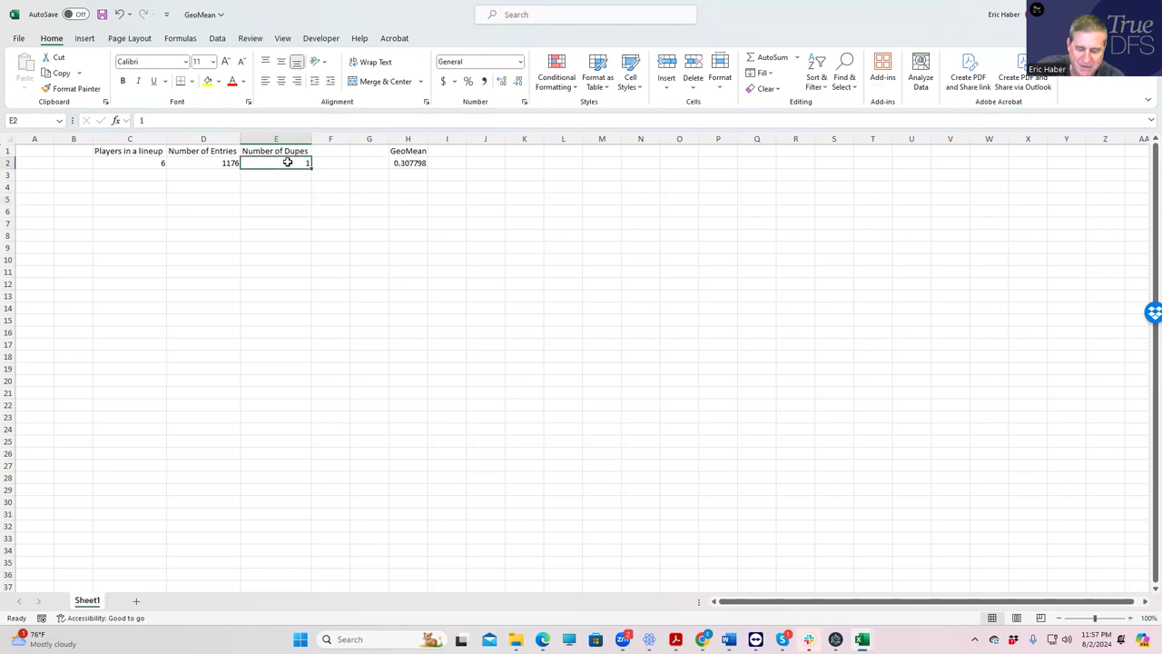
{"action": "type", "text": "0.1"}
{"action": "left_click", "coordinate": [343, 197]}
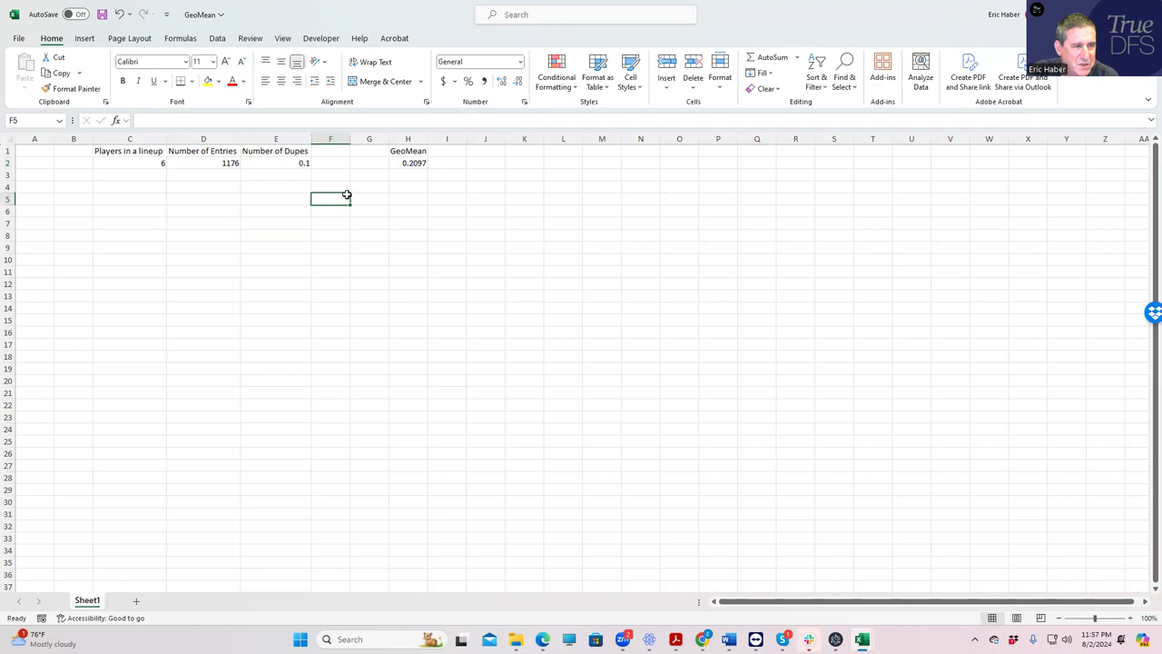
{"action": "key", "text": "alt+Tab"}
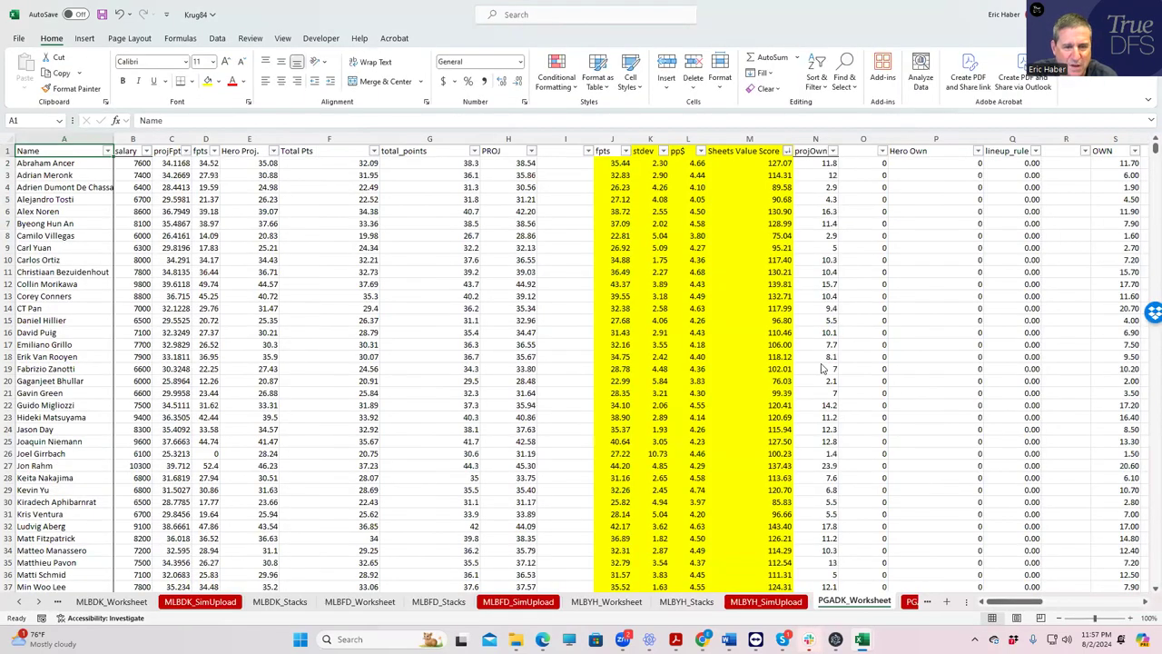
- Back in SaberSim, lower minimum uniques to 1
{"action": "key", "text": "alt+Tab"}
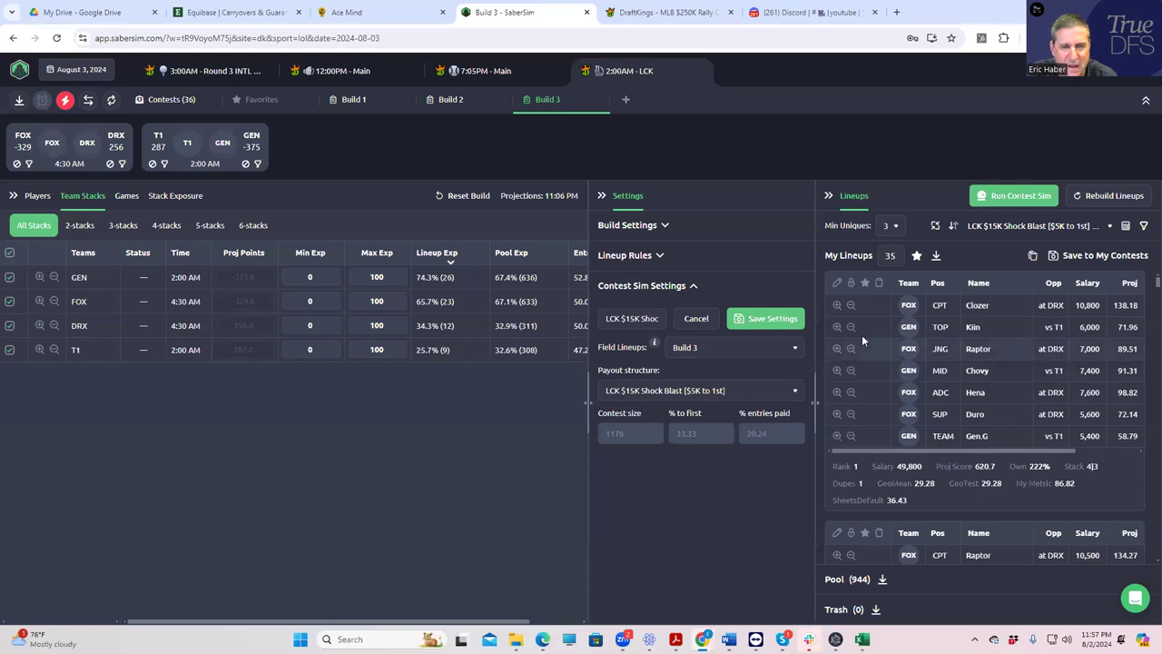
{"action": "left_click", "coordinate": [896, 231]}
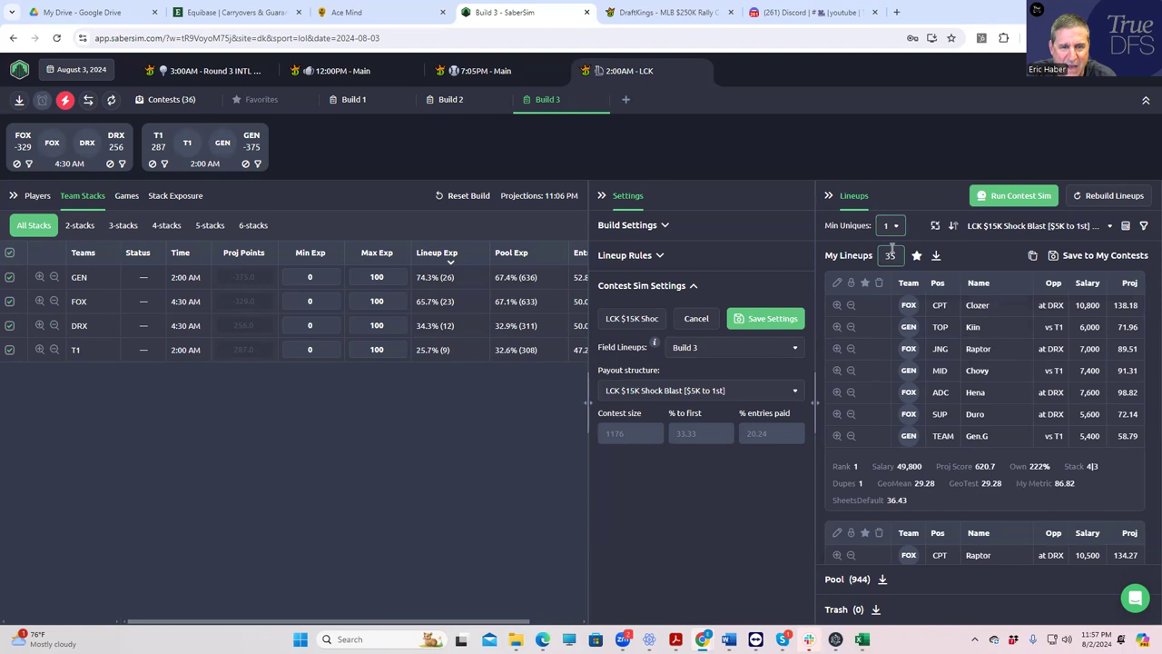
{"action": "left_click", "coordinate": [889, 245]}
- Add and save a lineup pool filter: GeoMean less than 20.79
{"action": "left_click", "coordinate": [1144, 227]}
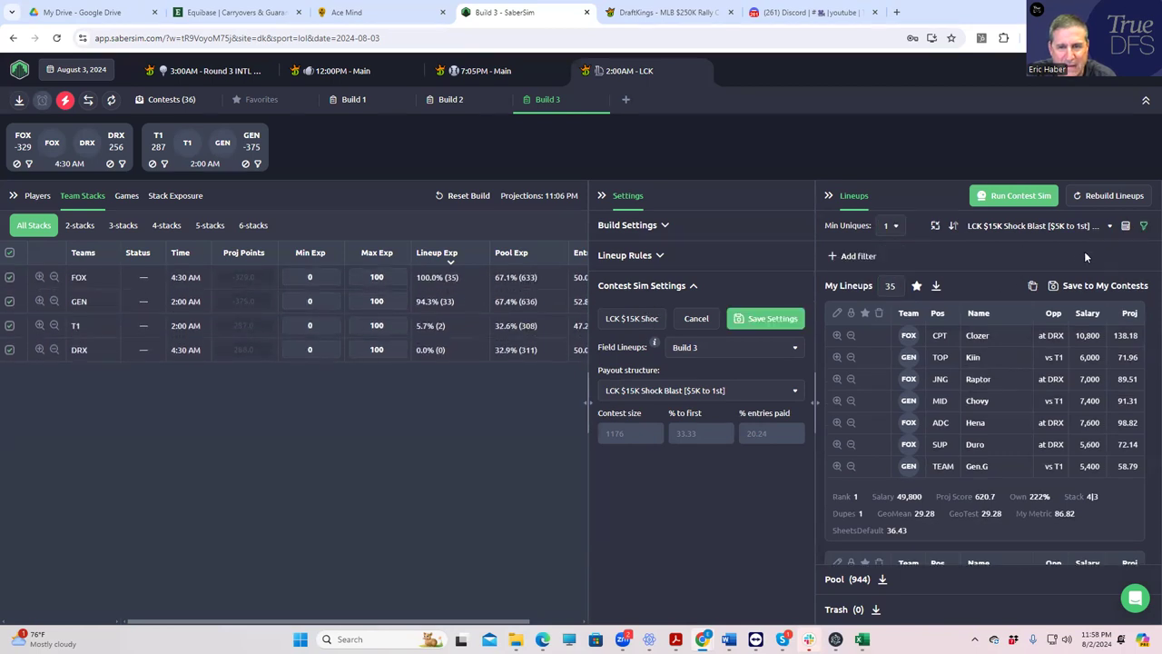
{"action": "left_click", "coordinate": [1144, 227]}
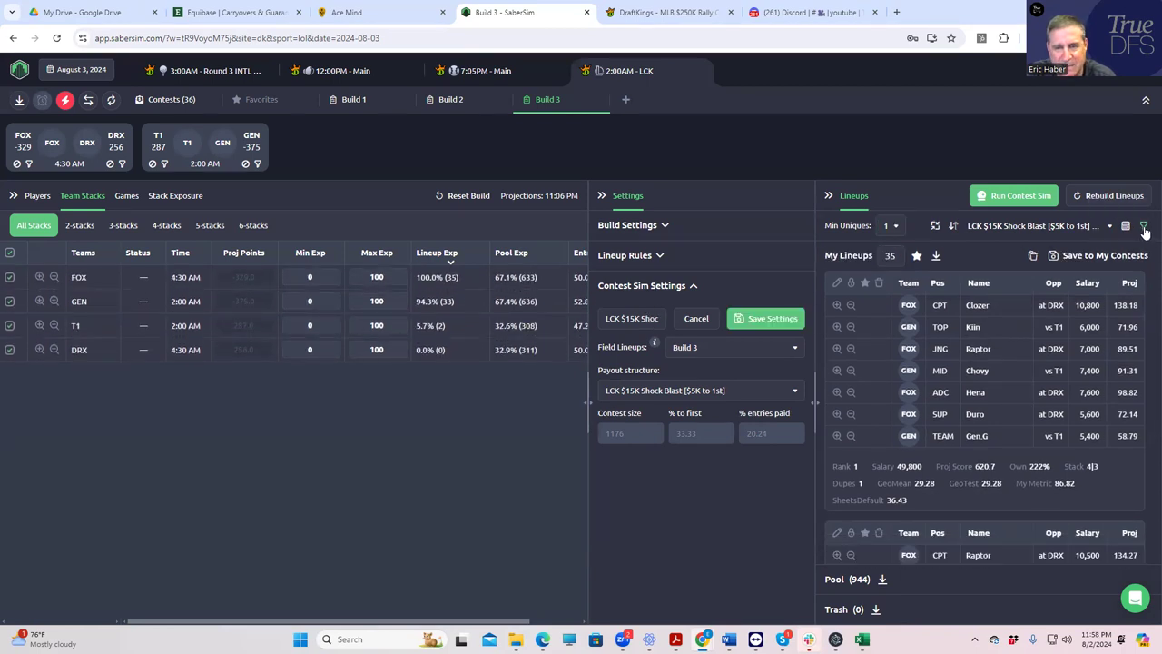
{"action": "left_click", "coordinate": [1143, 226]}
{"action": "left_click", "coordinate": [838, 258]}
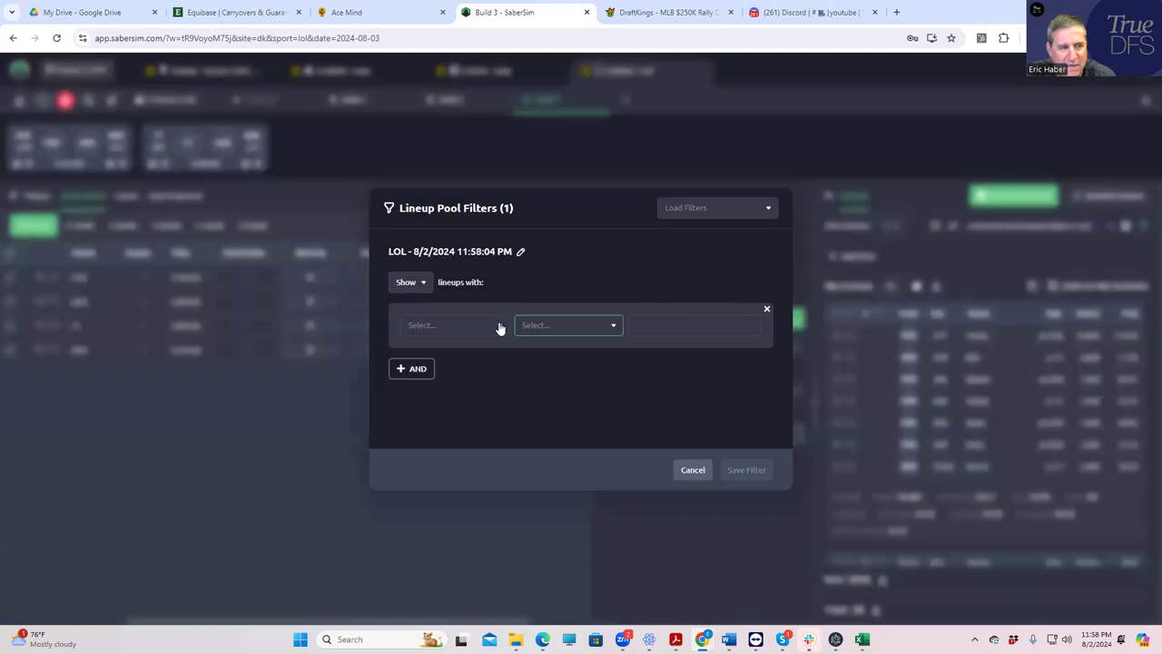
{"action": "left_click", "coordinate": [490, 326]}
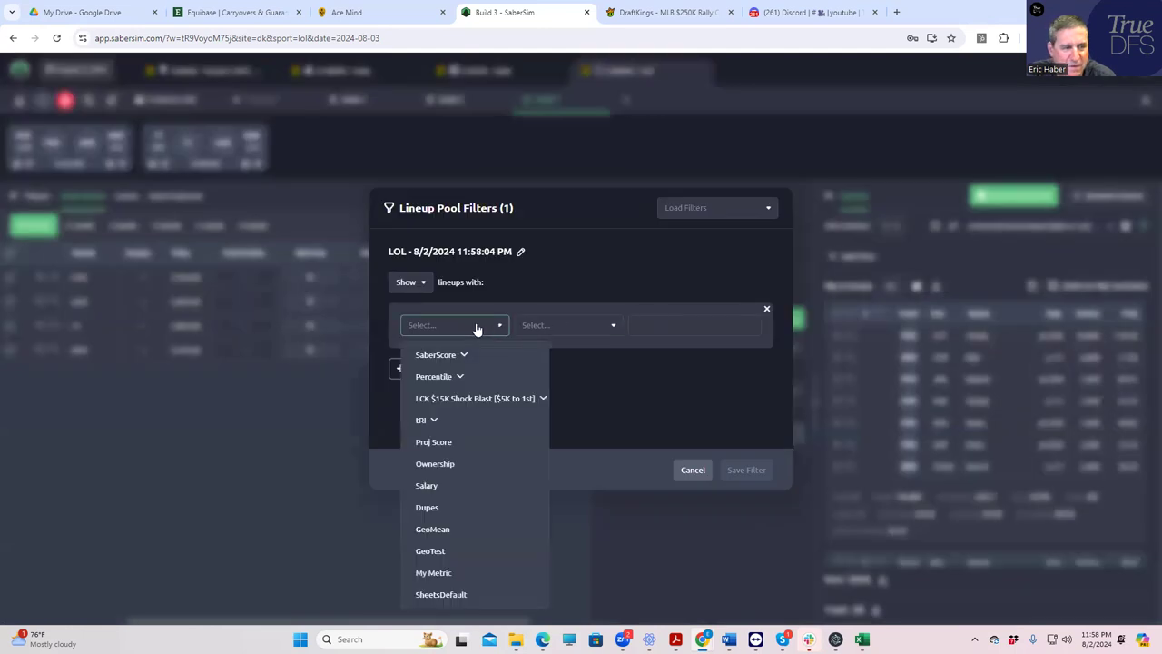
{"action": "left_click", "coordinate": [433, 530]}
{"action": "left_click", "coordinate": [550, 327]}
{"action": "left_click", "coordinate": [545, 376]}
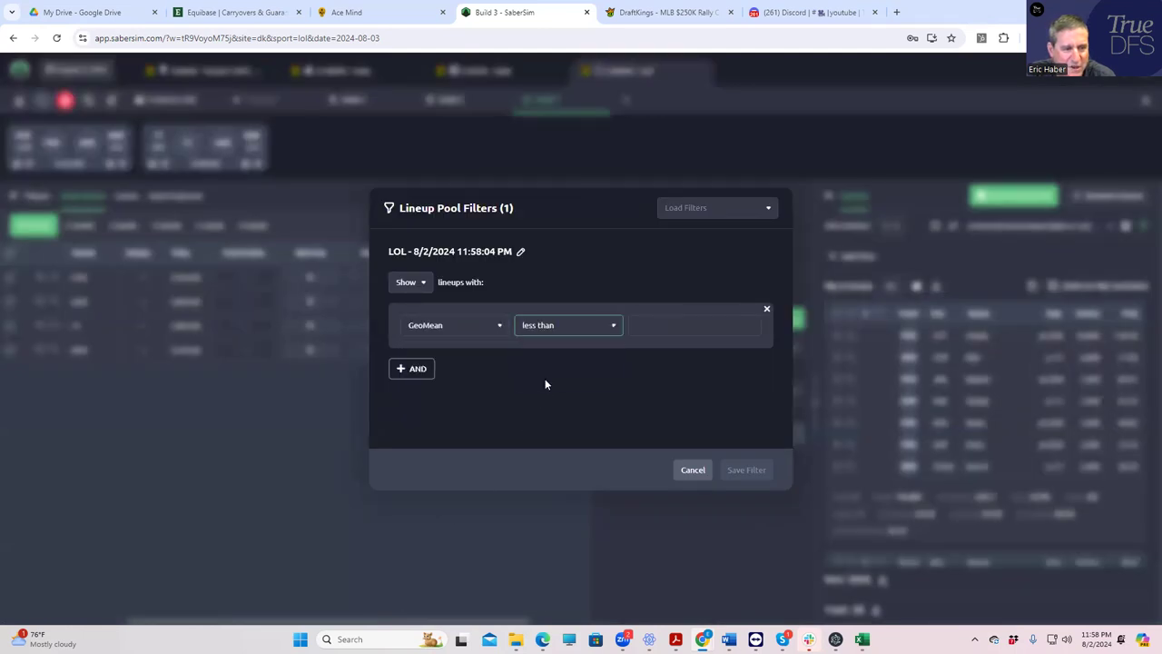
{"action": "left_click", "coordinate": [677, 324]}
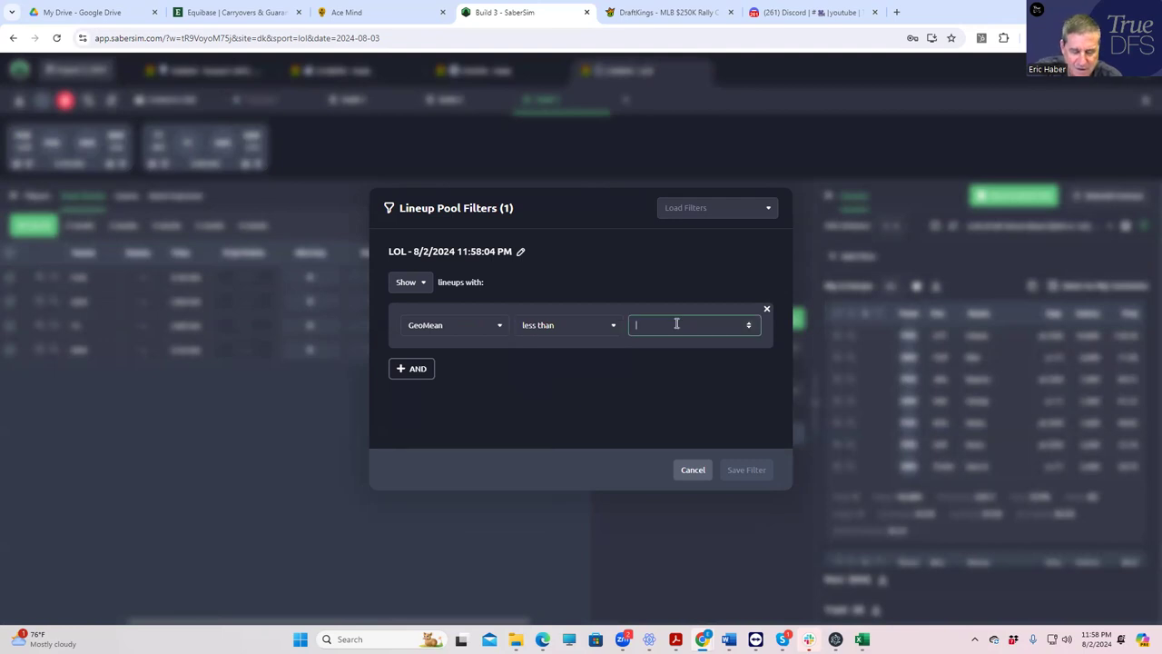
{"action": "type", "text": "20.79"}
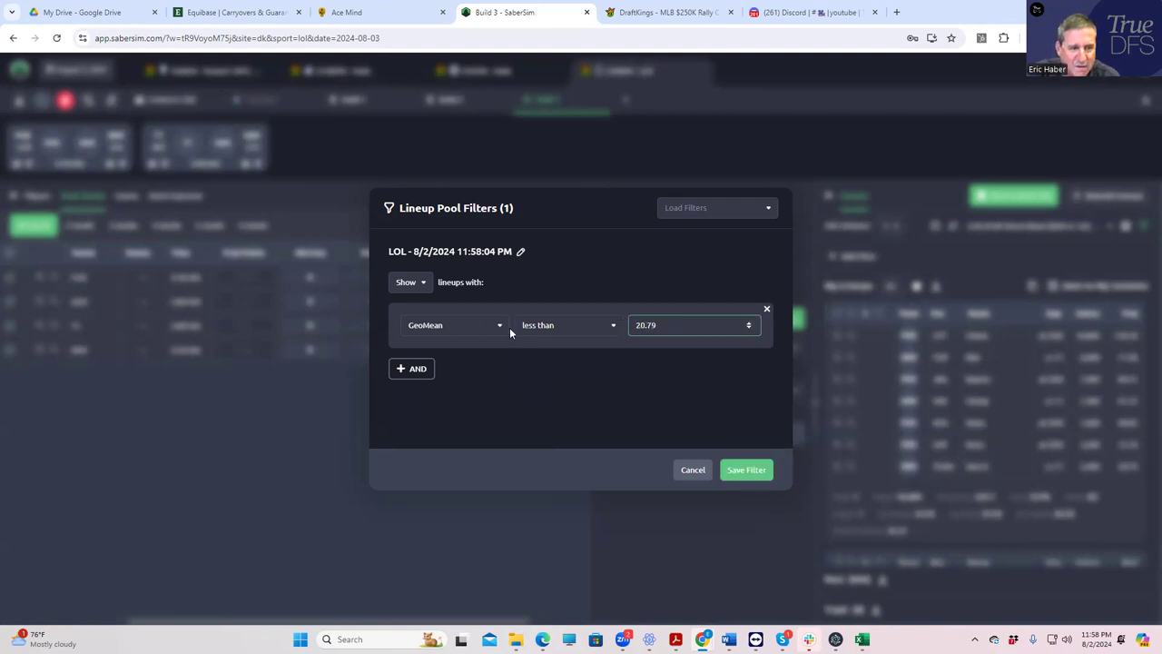
{"action": "left_click", "coordinate": [748, 468]}
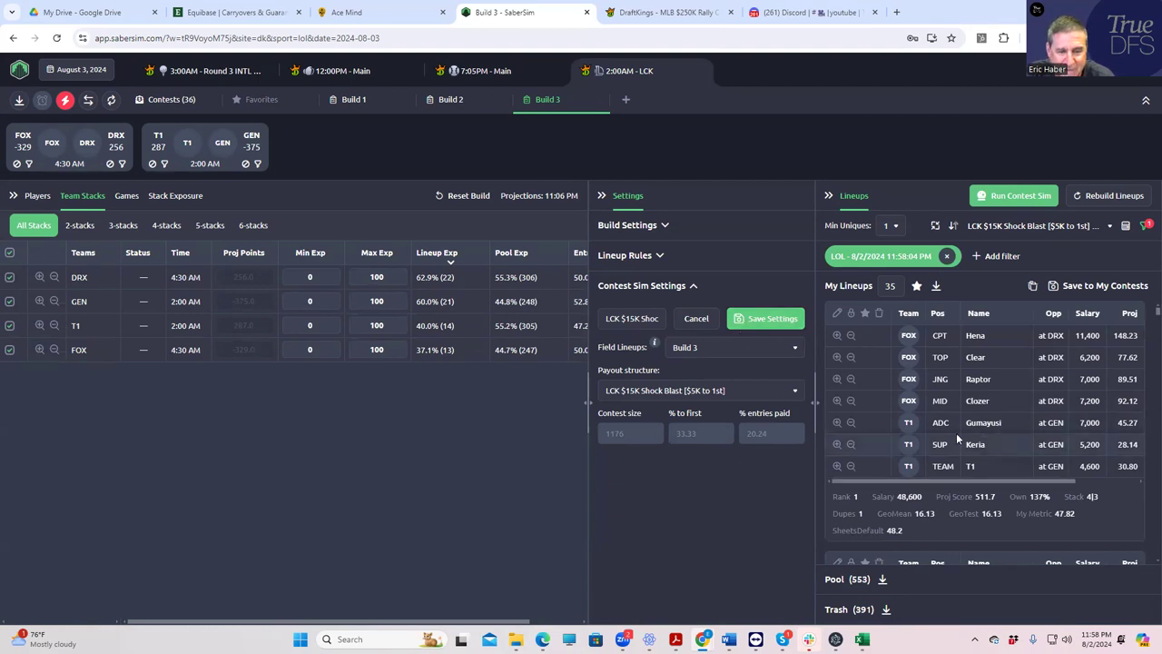
{"action": "scroll", "coordinate": [956, 433], "scroll_direction": "down", "scroll_amount": 2}
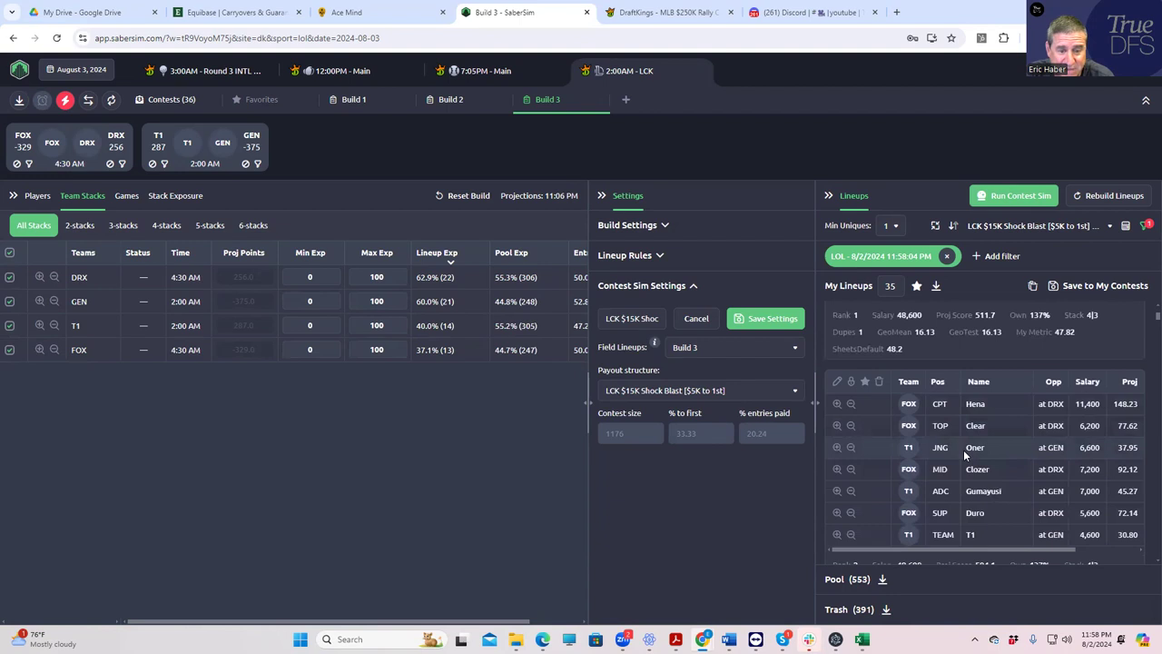
{"action": "scroll", "coordinate": [966, 463], "scroll_direction": "down", "scroll_amount": 3}
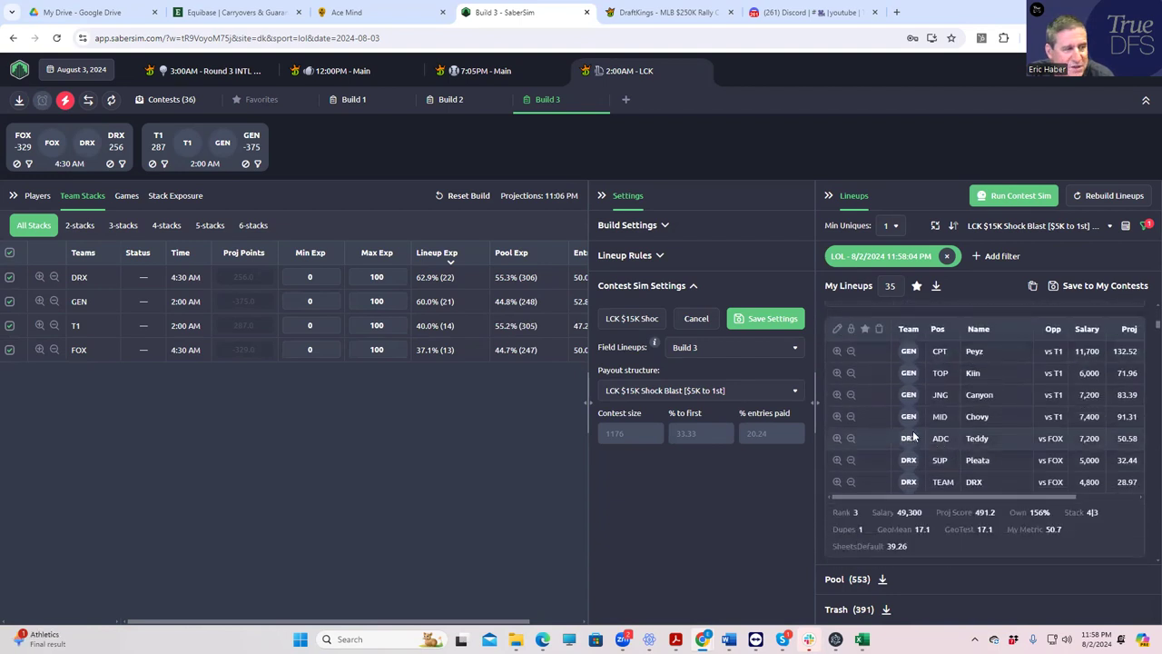
{"action": "scroll", "coordinate": [945, 461], "scroll_direction": "down", "scroll_amount": 2}
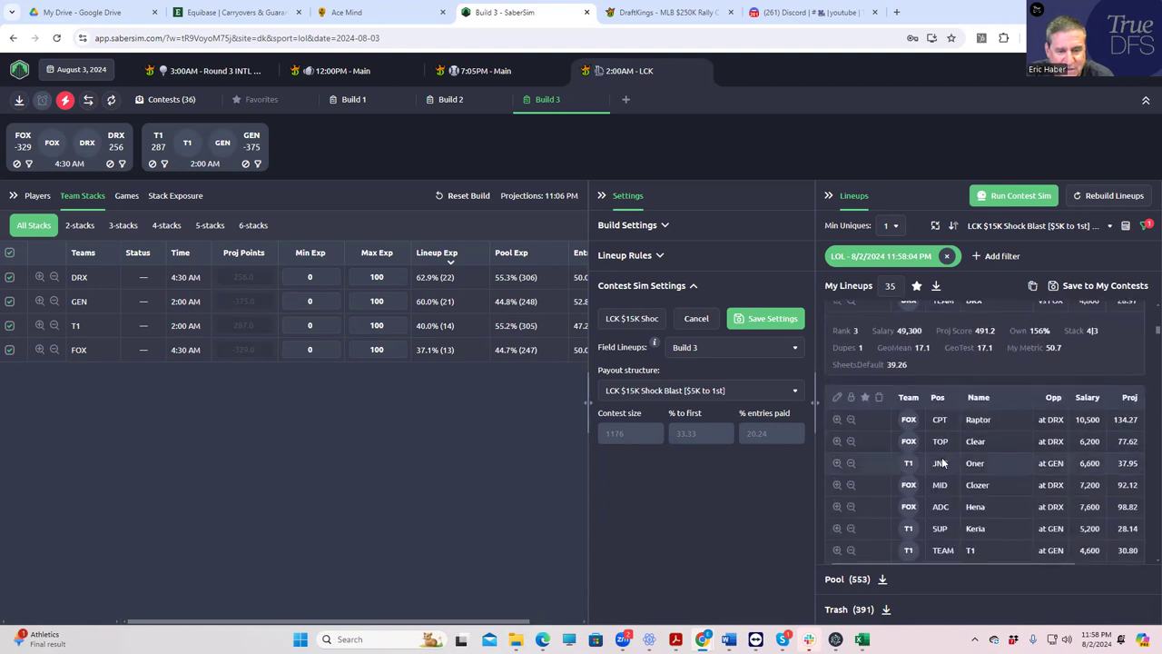
{"action": "scroll", "coordinate": [943, 463], "scroll_direction": "down", "scroll_amount": 3}
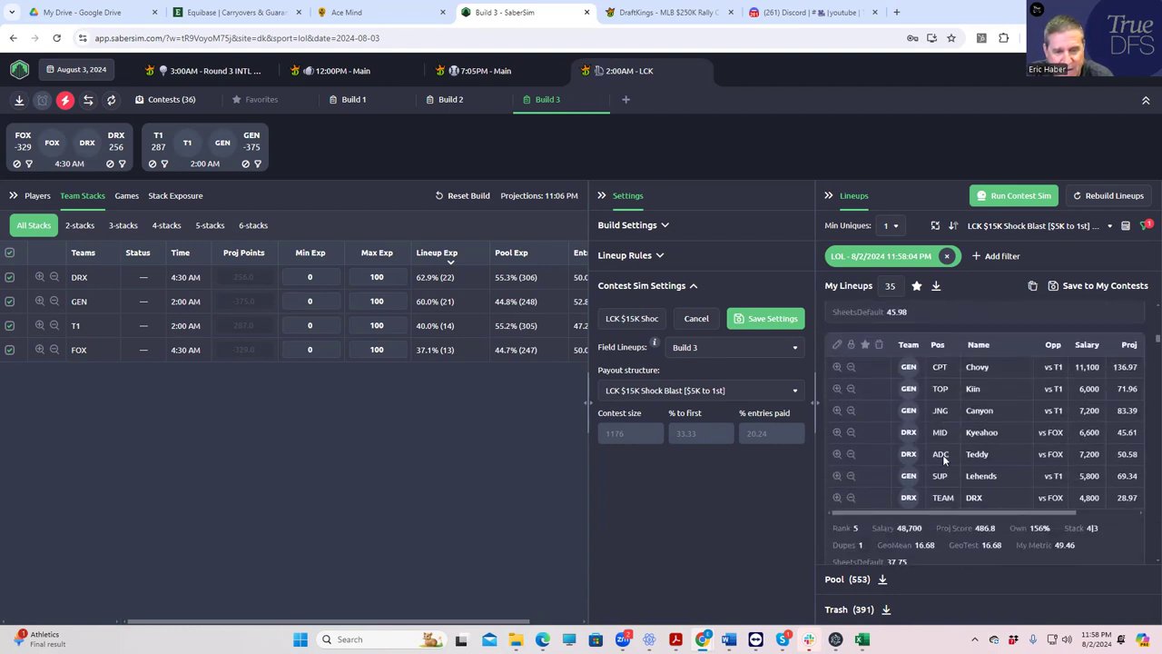
{"action": "scroll", "coordinate": [942, 463], "scroll_direction": "down", "scroll_amount": 2}
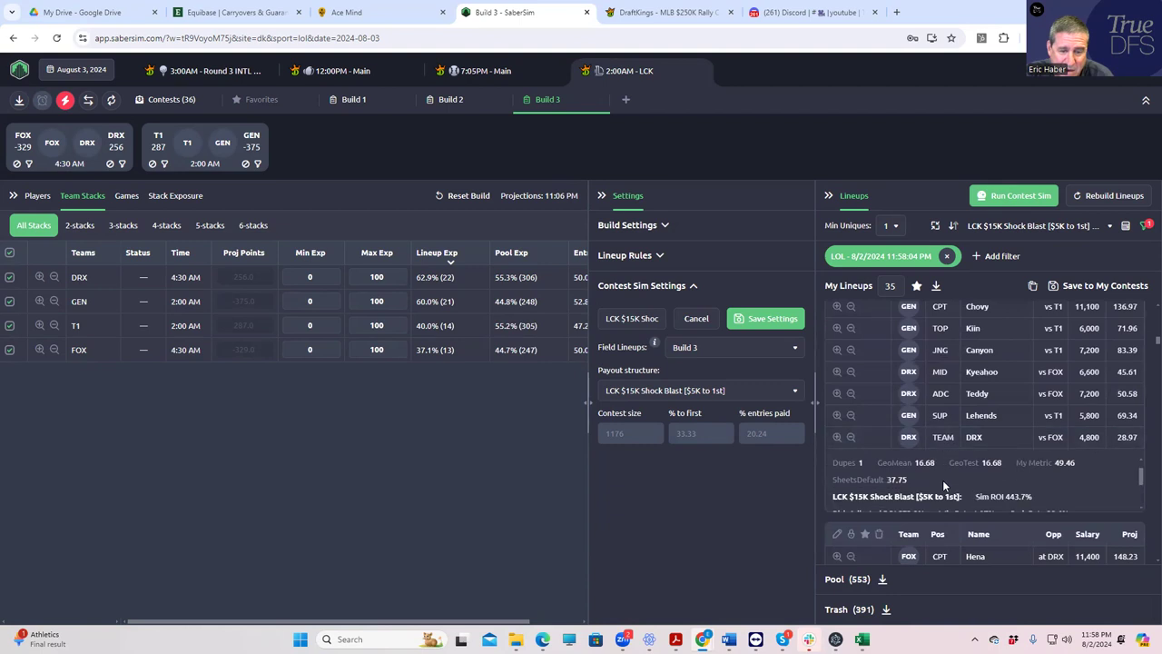
{"action": "scroll", "coordinate": [952, 543], "scroll_direction": "down", "scroll_amount": 1}
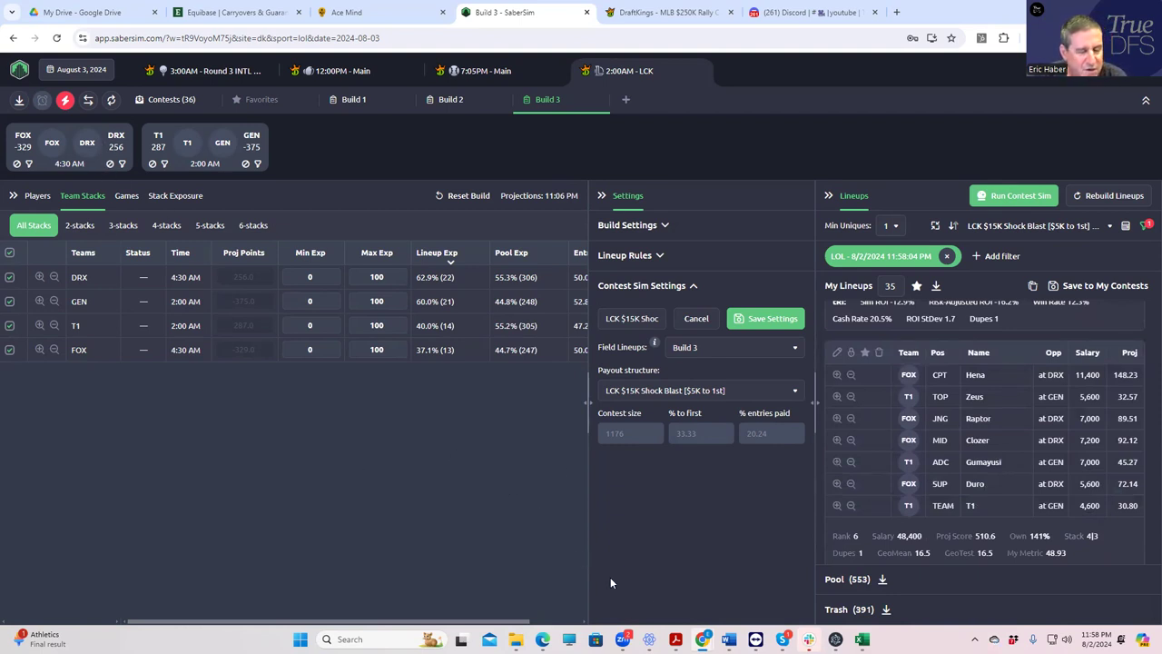
- Bring up the GeoMean workbook and enter the 0.75 × 0.77 multiplication in D9
{"action": "mouse_move", "coordinate": [862, 639]}
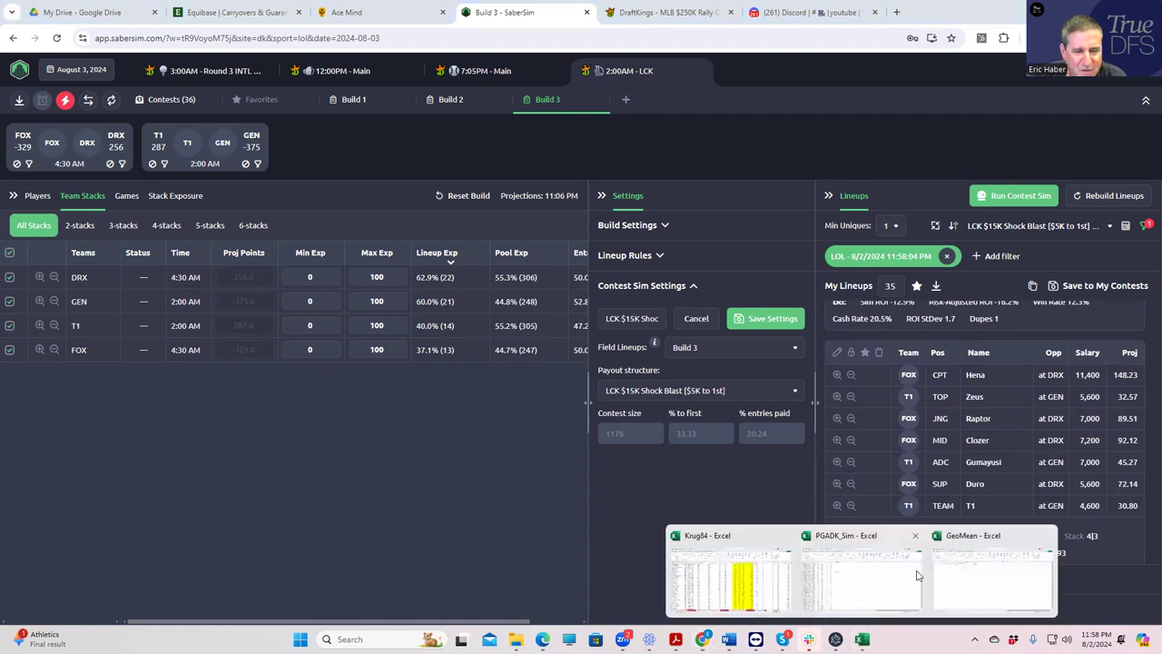
{"action": "left_click", "coordinate": [967, 578]}
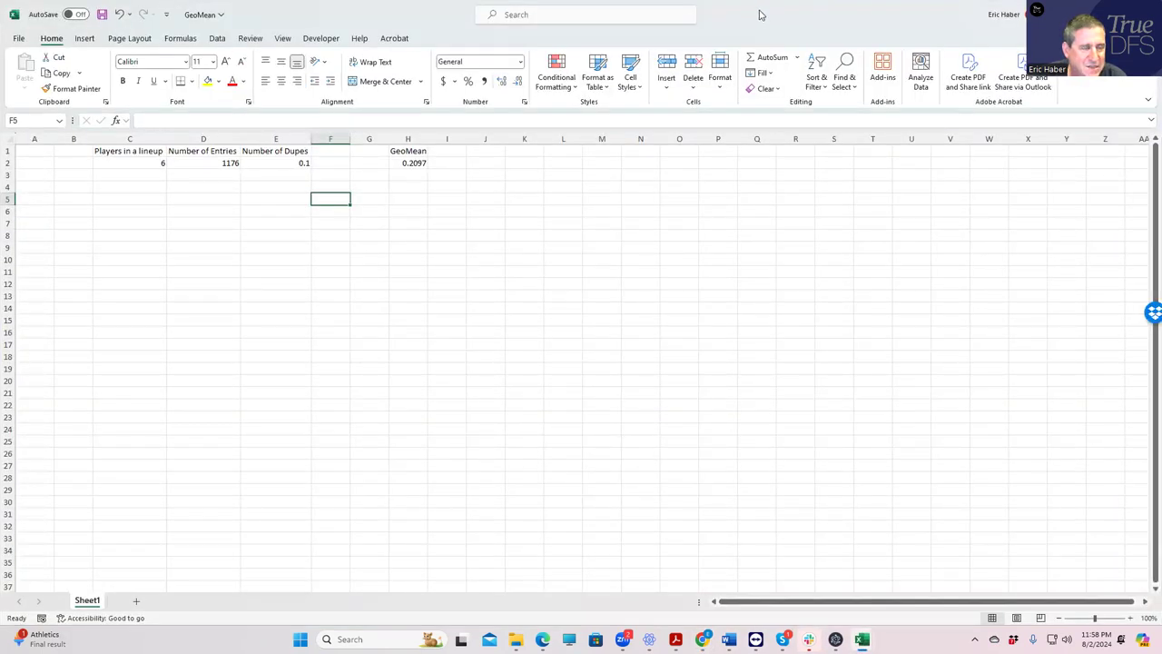
{"action": "double_click", "coordinate": [761, 15]}
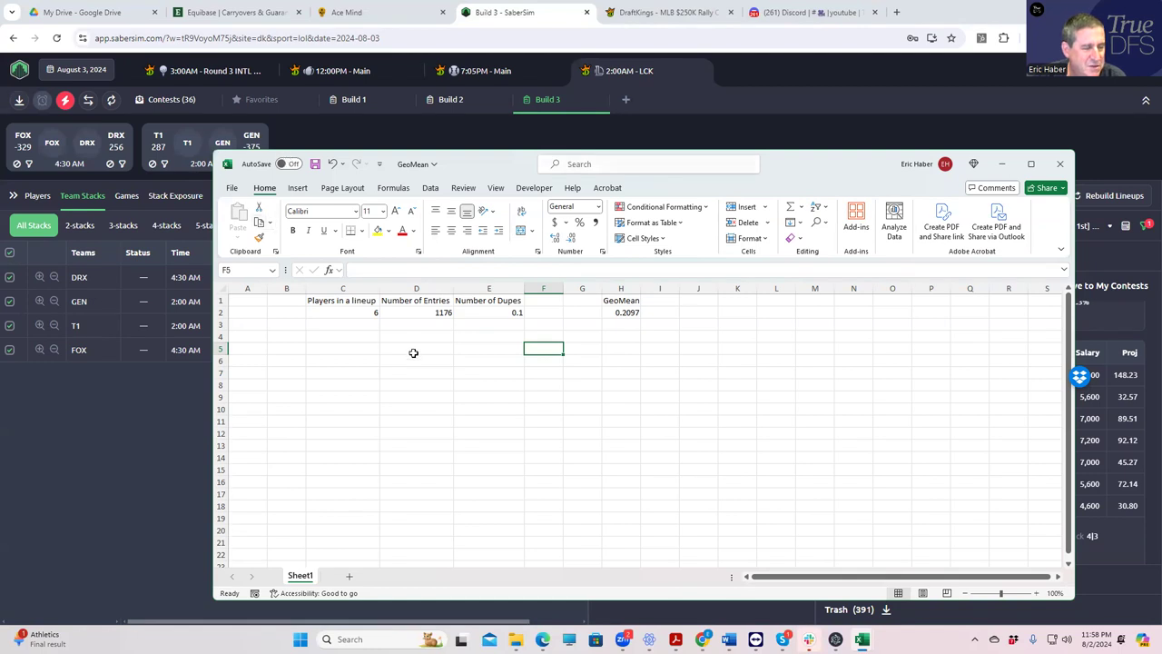
{"action": "left_click", "coordinate": [434, 394]}
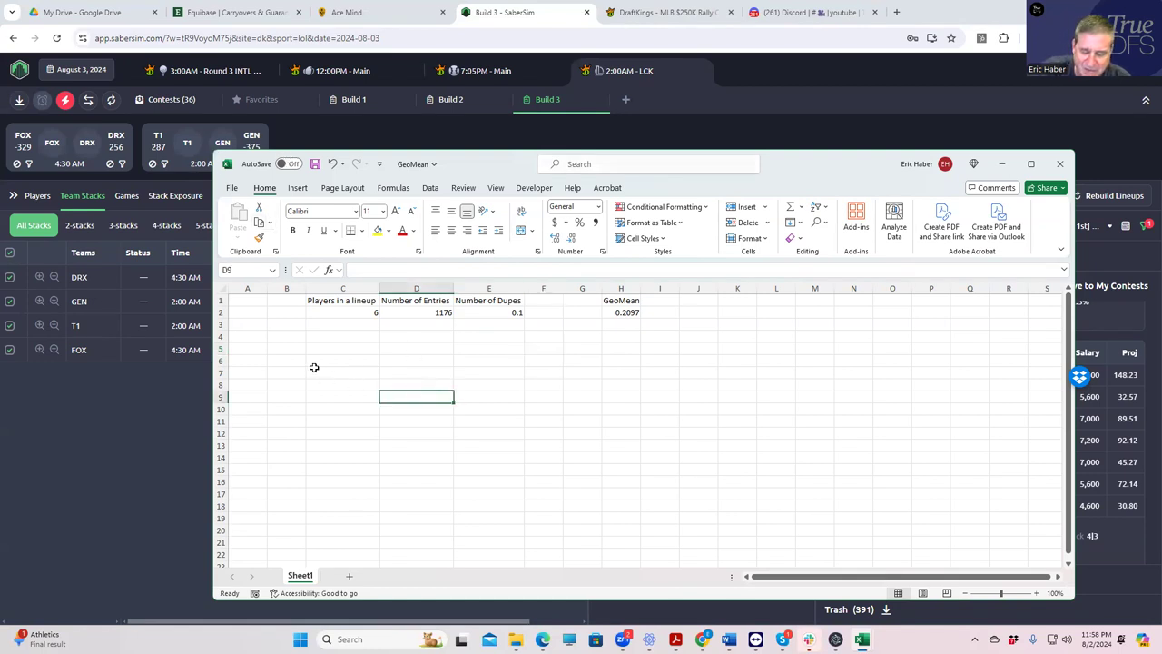
{"action": "type", "text": "=75"}
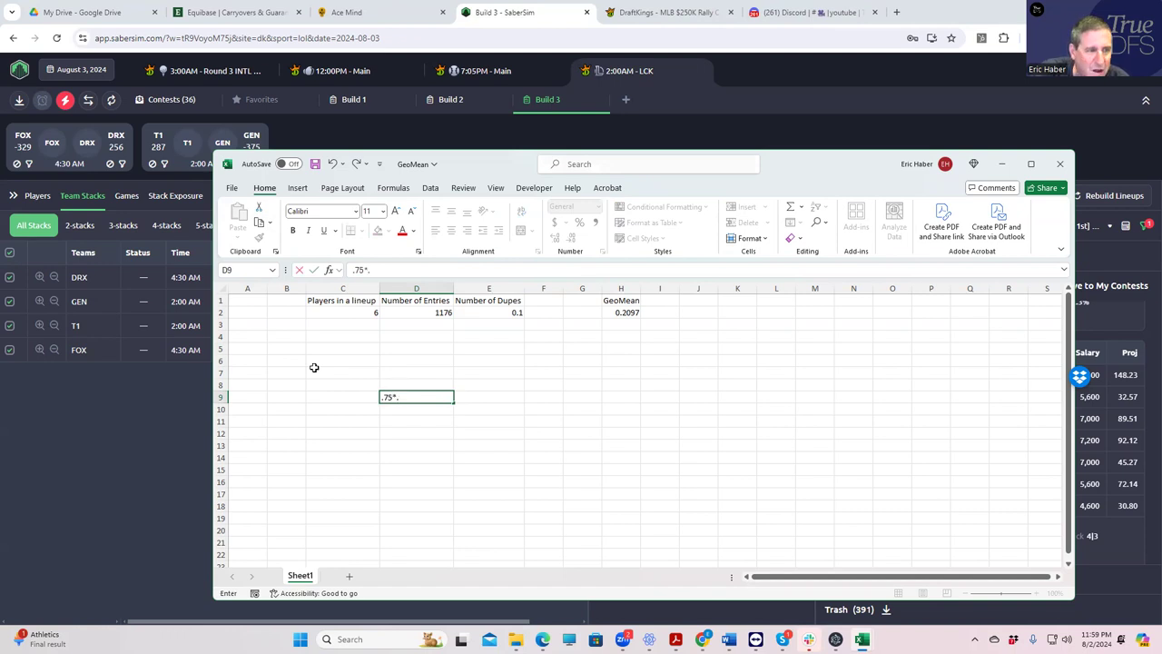
{"action": "type", "text": "*.77"}
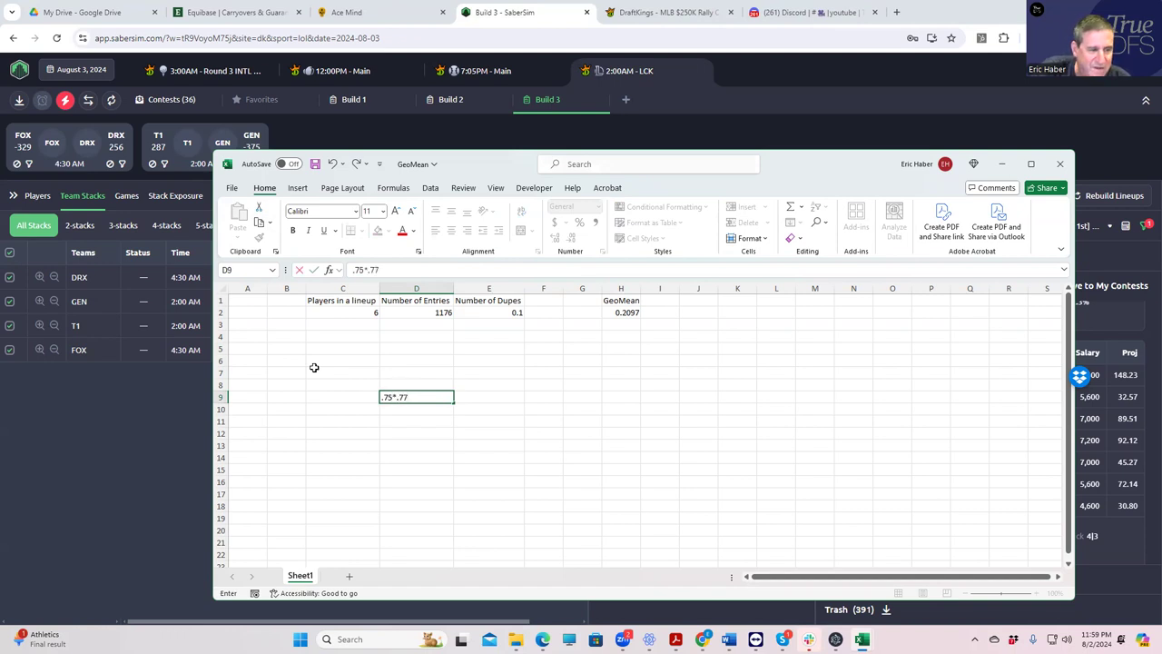
{"action": "key", "text": "BackSpace"}
{"action": "key", "text": "BackSpace"}
{"action": "key", "text": "BackSpace"}
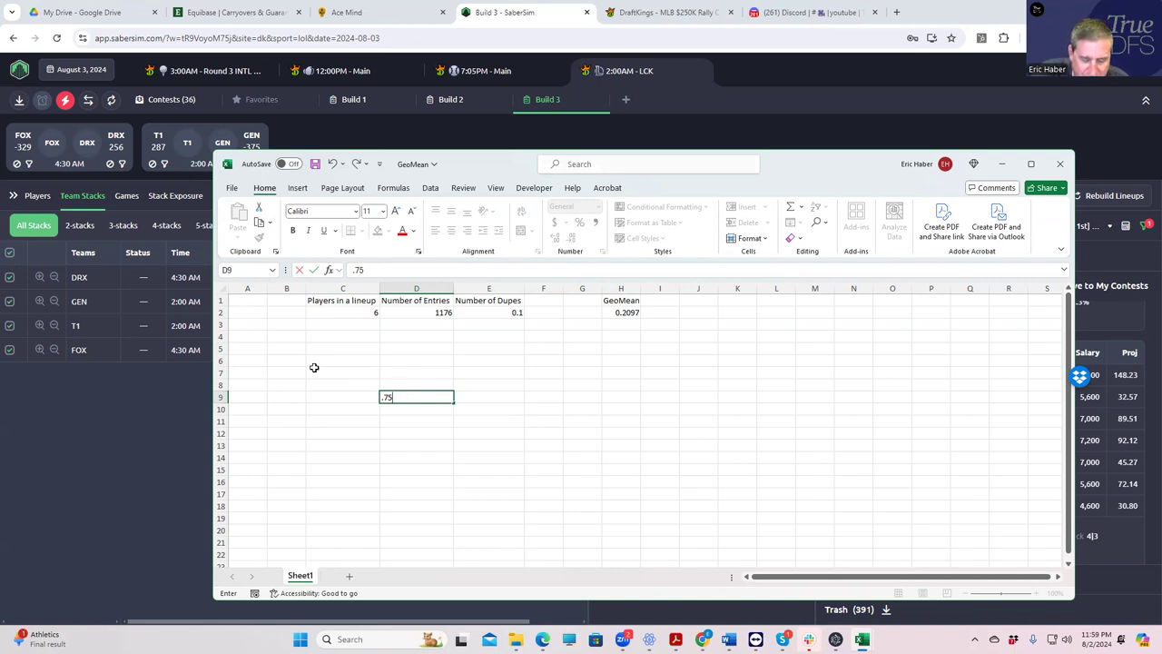
{"action": "type", "text": ".77"}
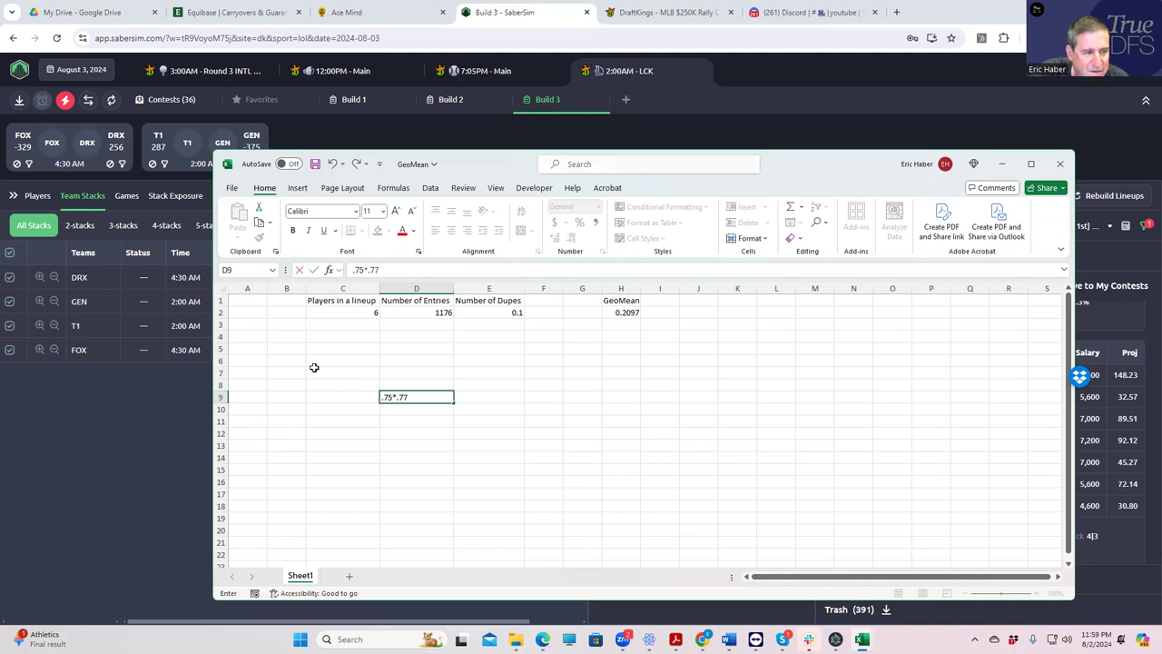
{"action": "key", "text": "Return"}
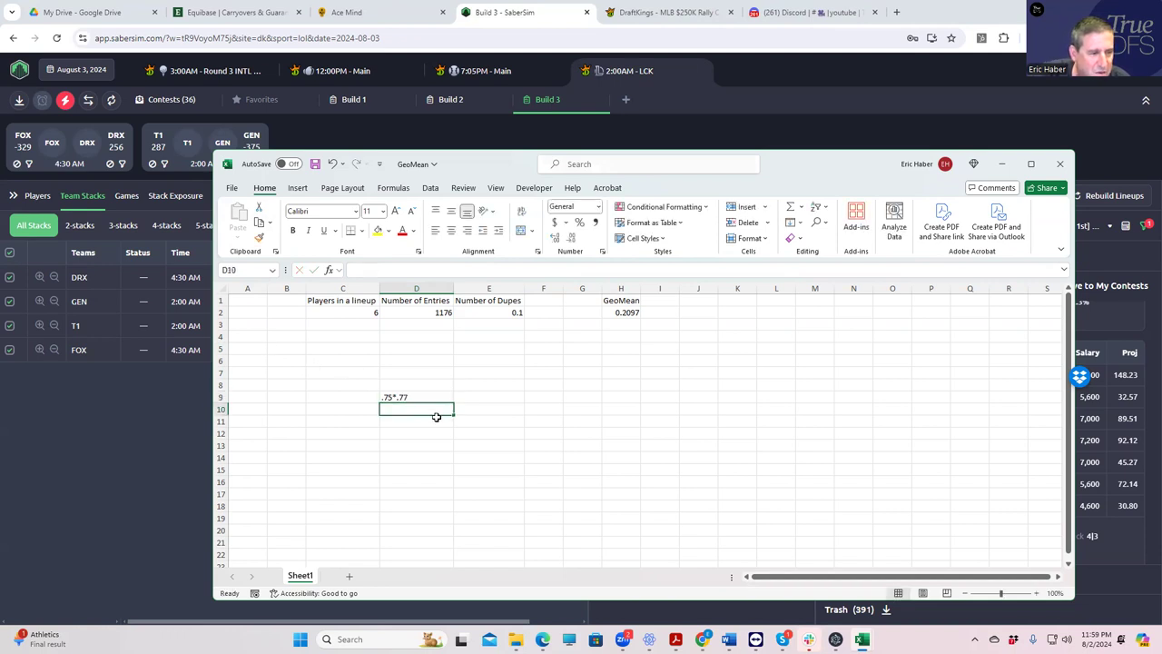
- Make D9 a formula giving 0.5775, clear it, and minimize Excel
{"action": "left_click", "coordinate": [410, 397]}
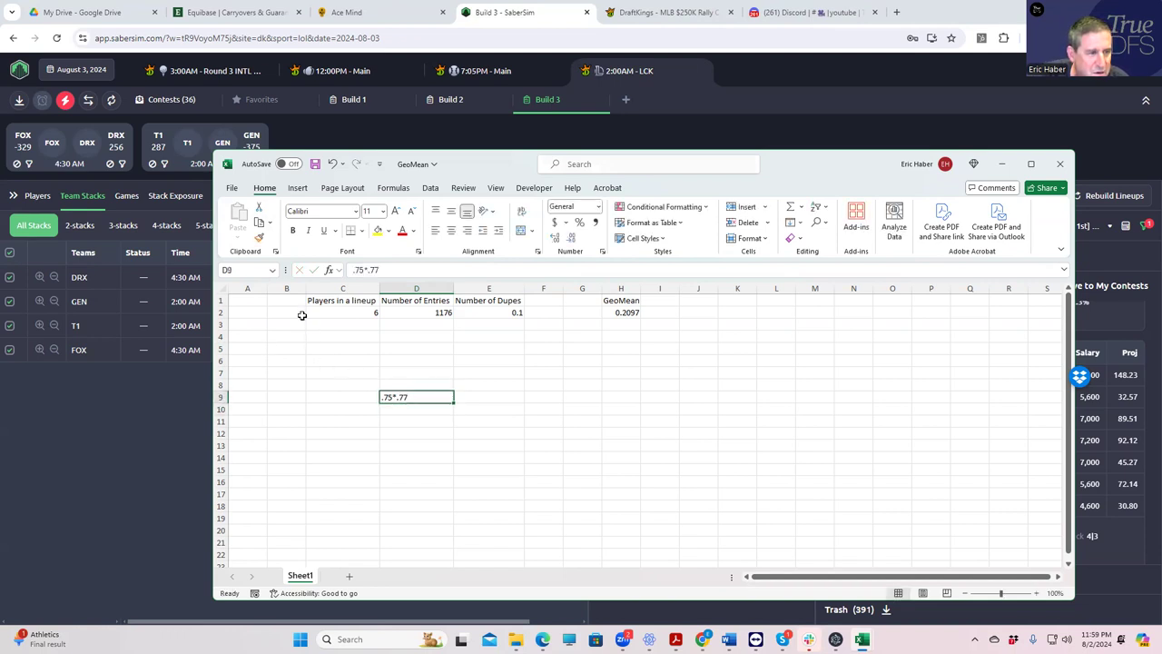
{"action": "left_click", "coordinate": [354, 271]}
{"action": "type", "text": "="}
{"action": "key", "text": "Return"}
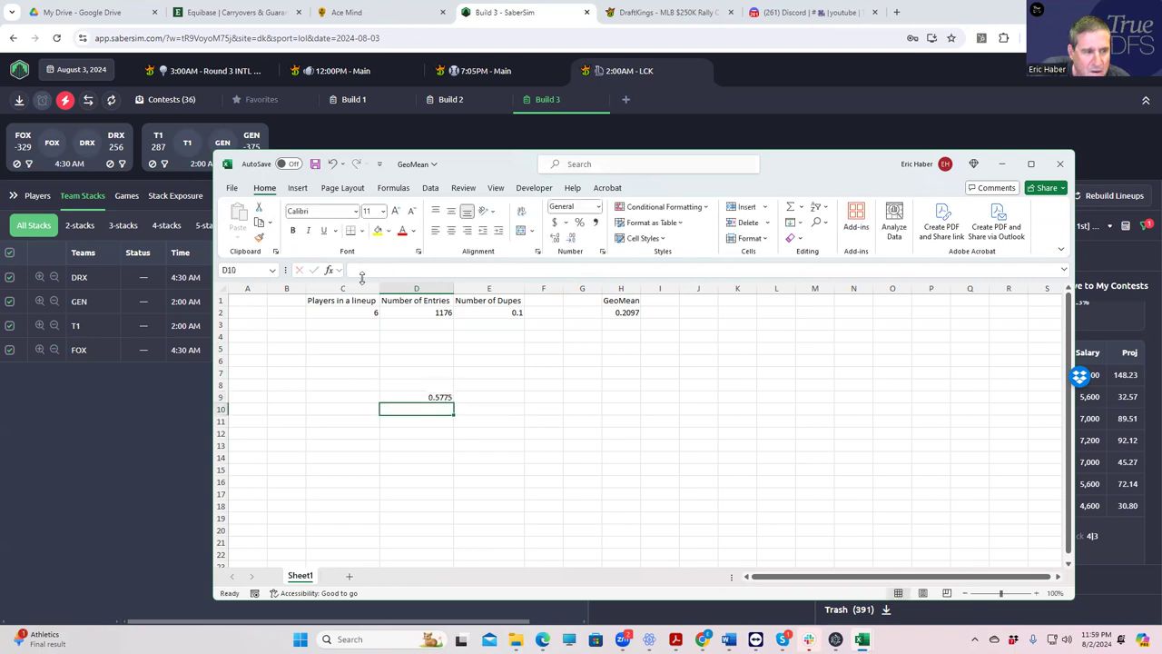
{"action": "left_click", "coordinate": [424, 395]}
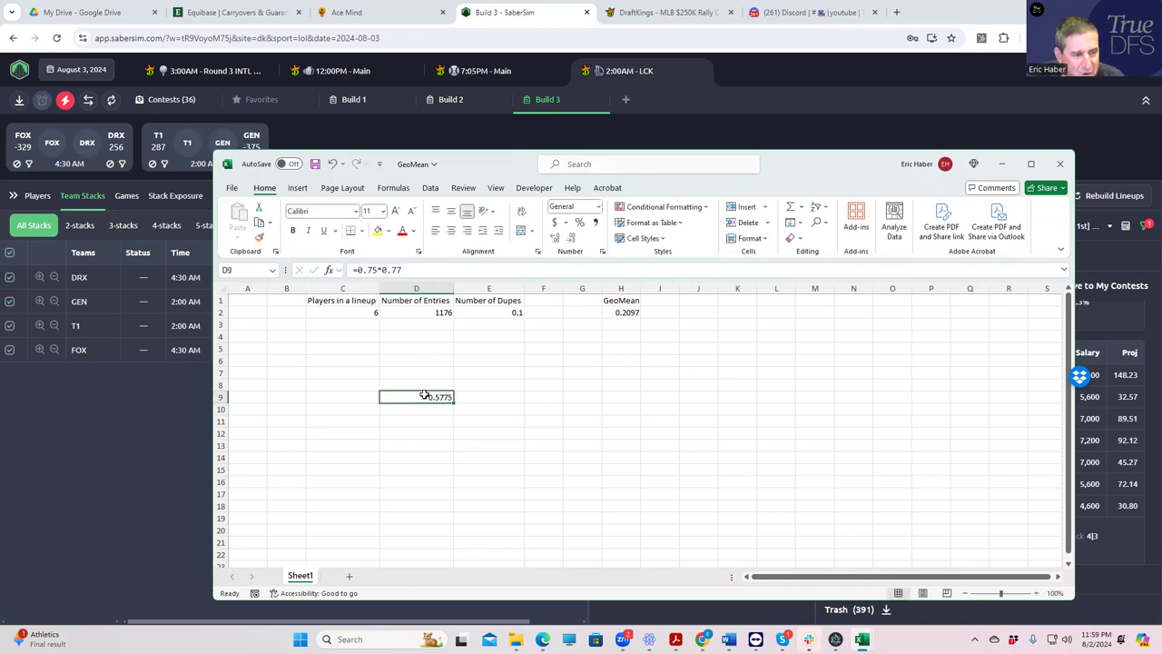
{"action": "key", "text": "Delete"}
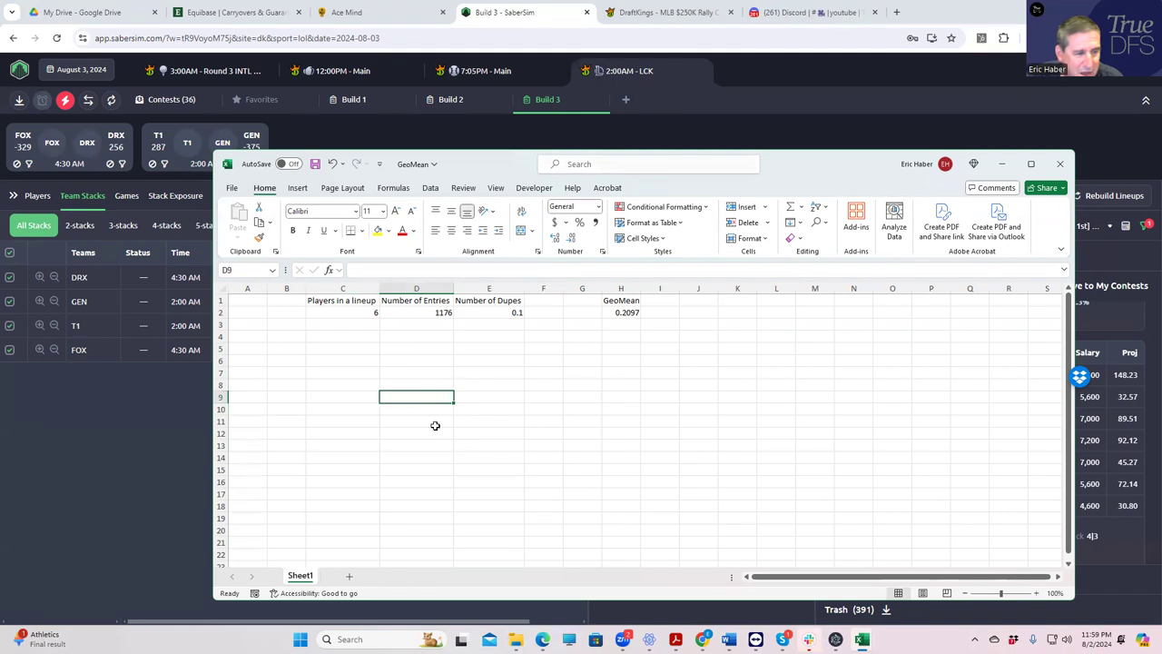
{"action": "left_click", "coordinate": [431, 411]}
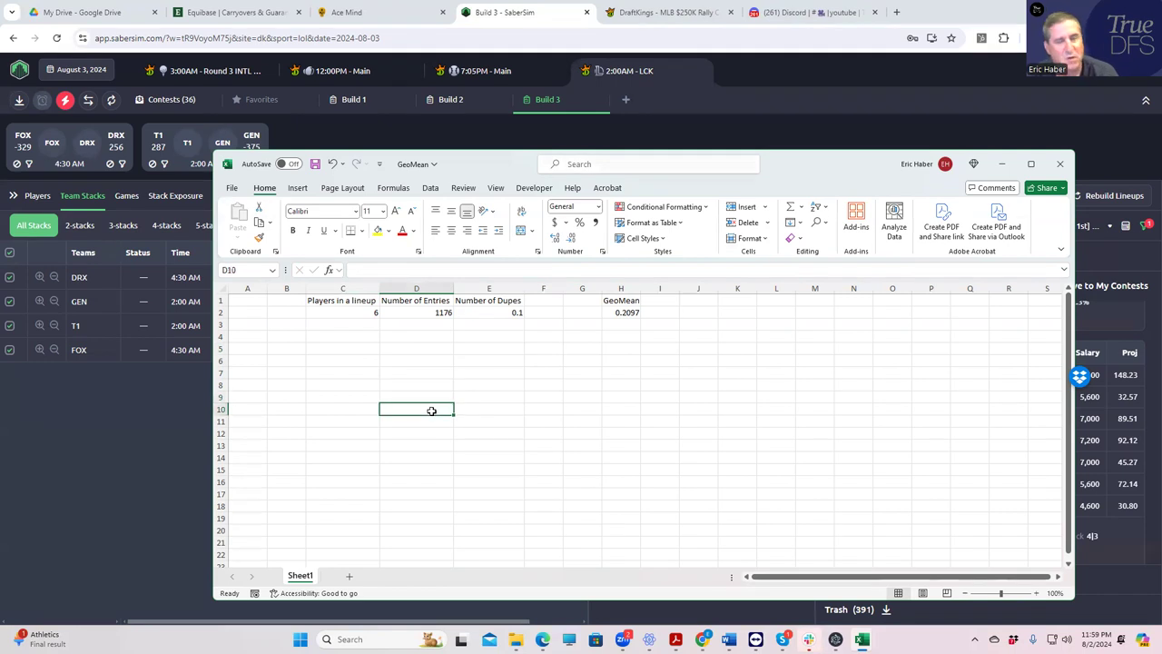
{"action": "left_click", "coordinate": [1001, 164]}
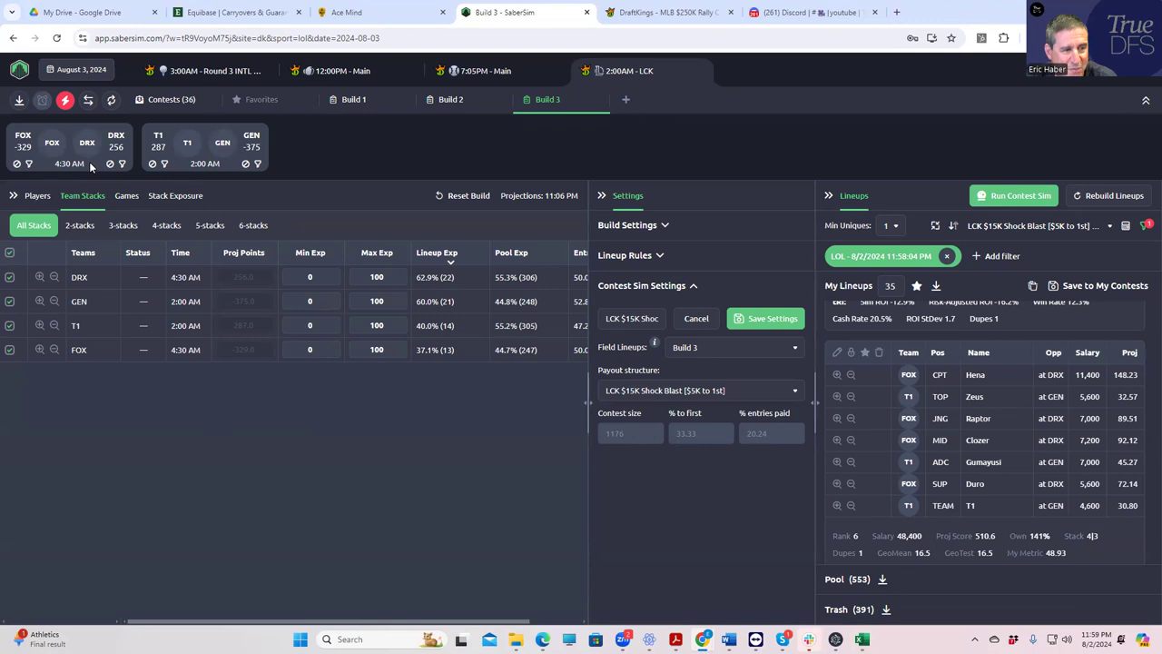
- Raise Min Uniques from 1 to 2 so lineups differ by at least two players
{"action": "left_click", "coordinate": [891, 229]}
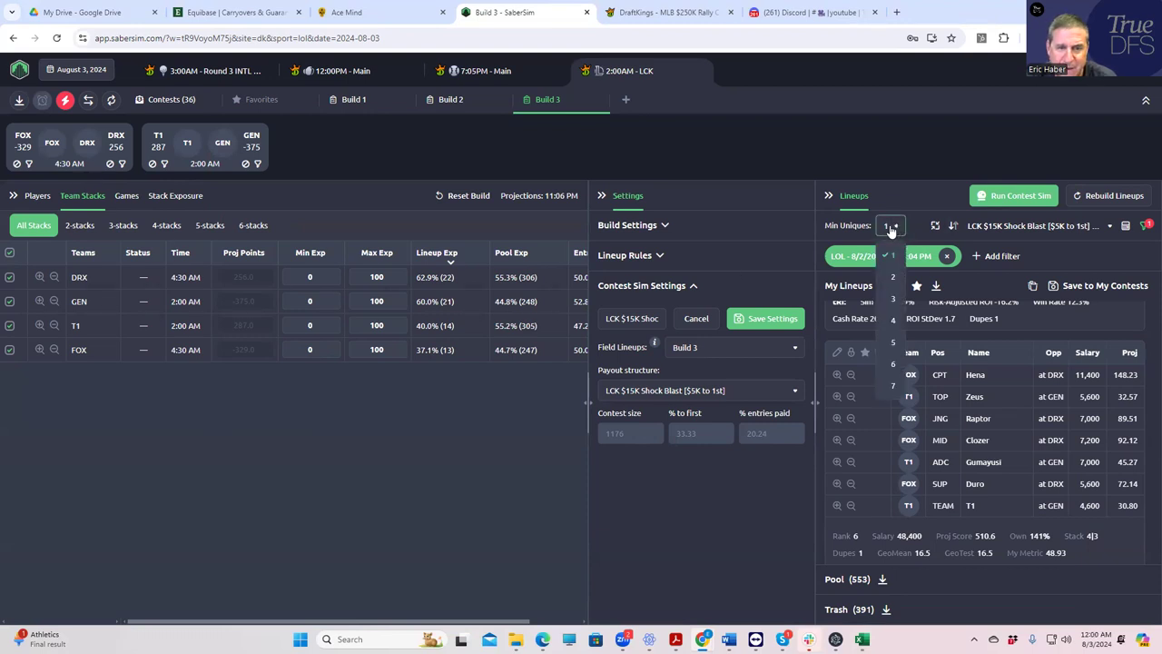
{"action": "left_click", "coordinate": [891, 276]}
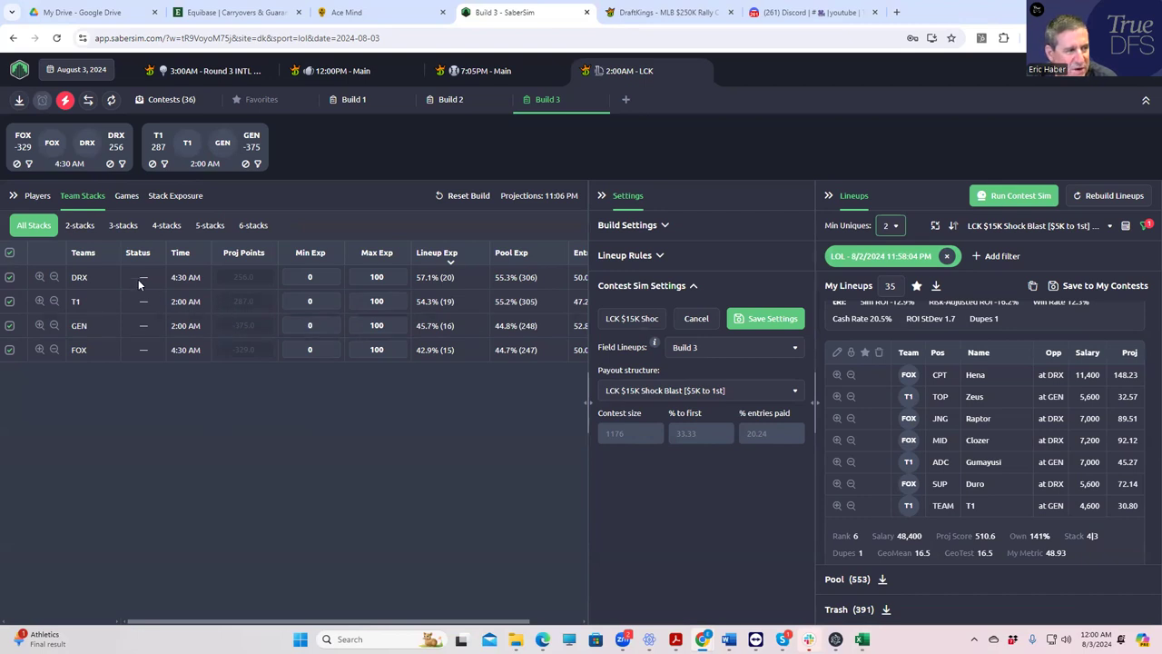
{"action": "left_click", "coordinate": [191, 198]}
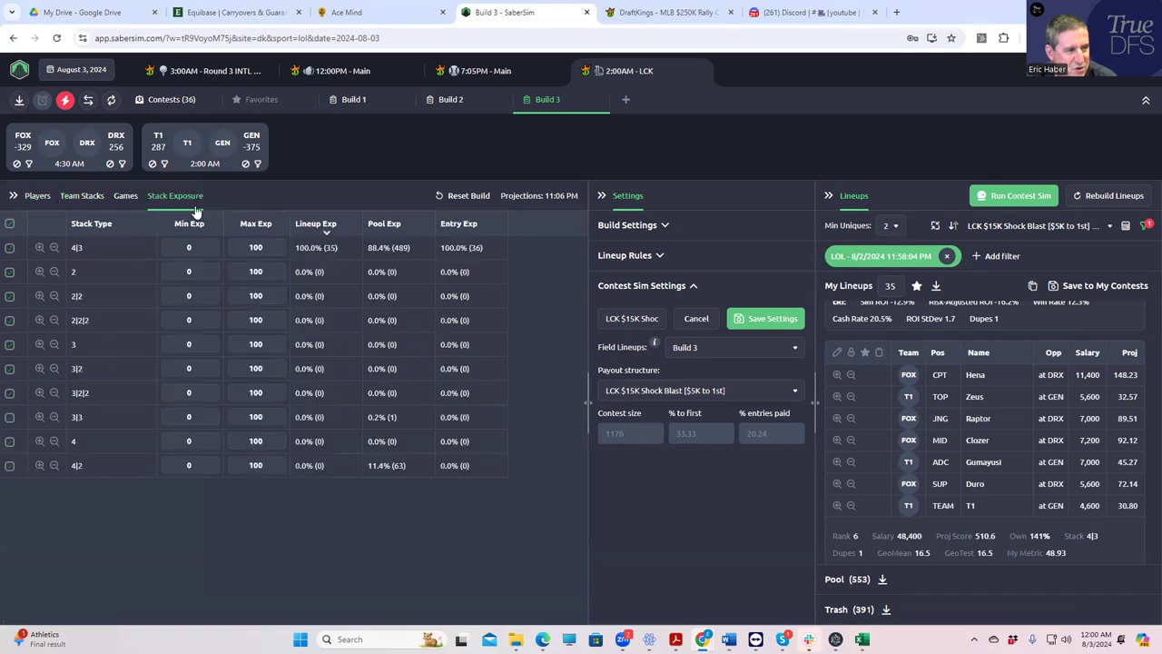
{"action": "left_click", "coordinate": [69, 199]}
{"action": "left_click", "coordinate": [38, 197]}
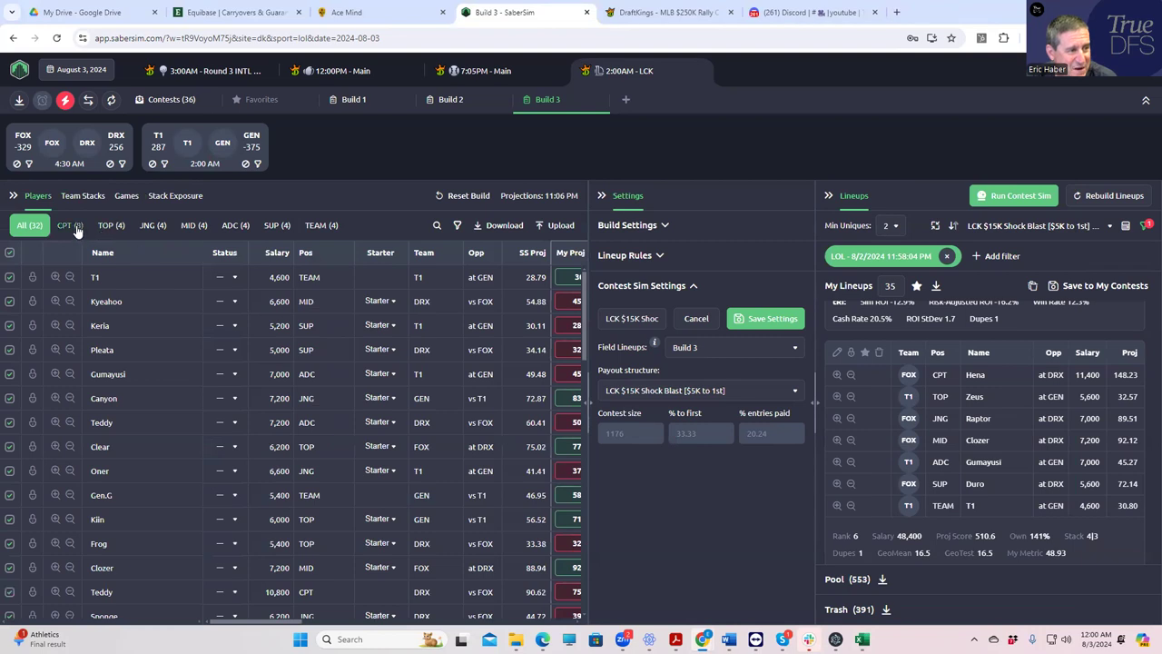
{"action": "left_click", "coordinate": [71, 225]}
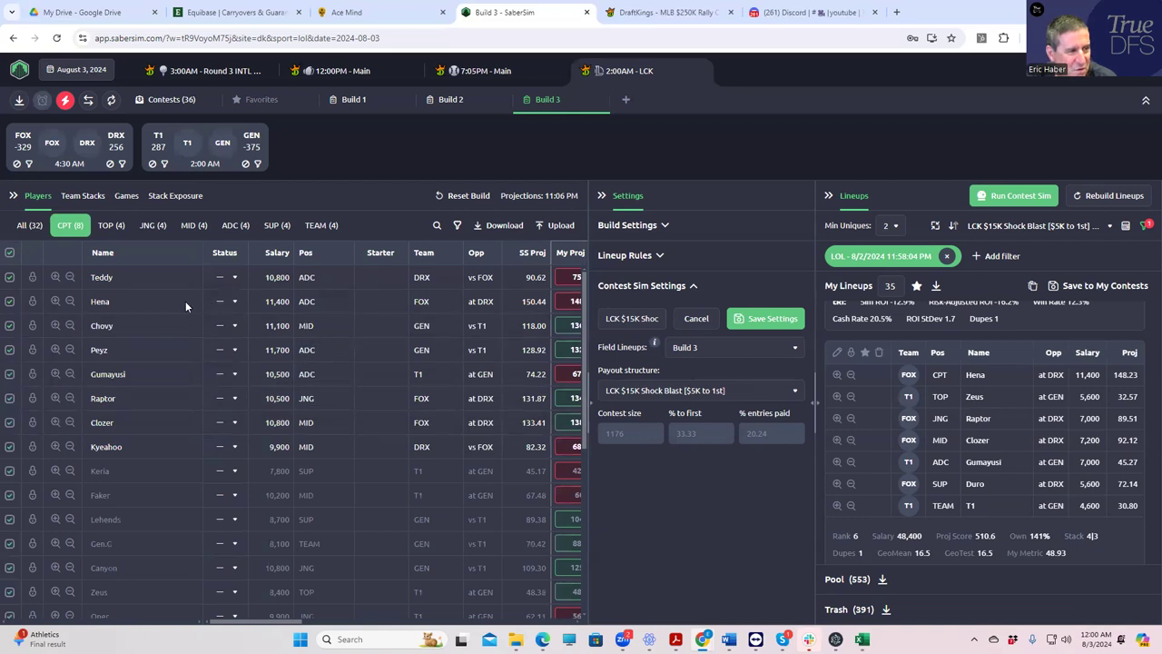
{"action": "left_click", "coordinate": [171, 199]}
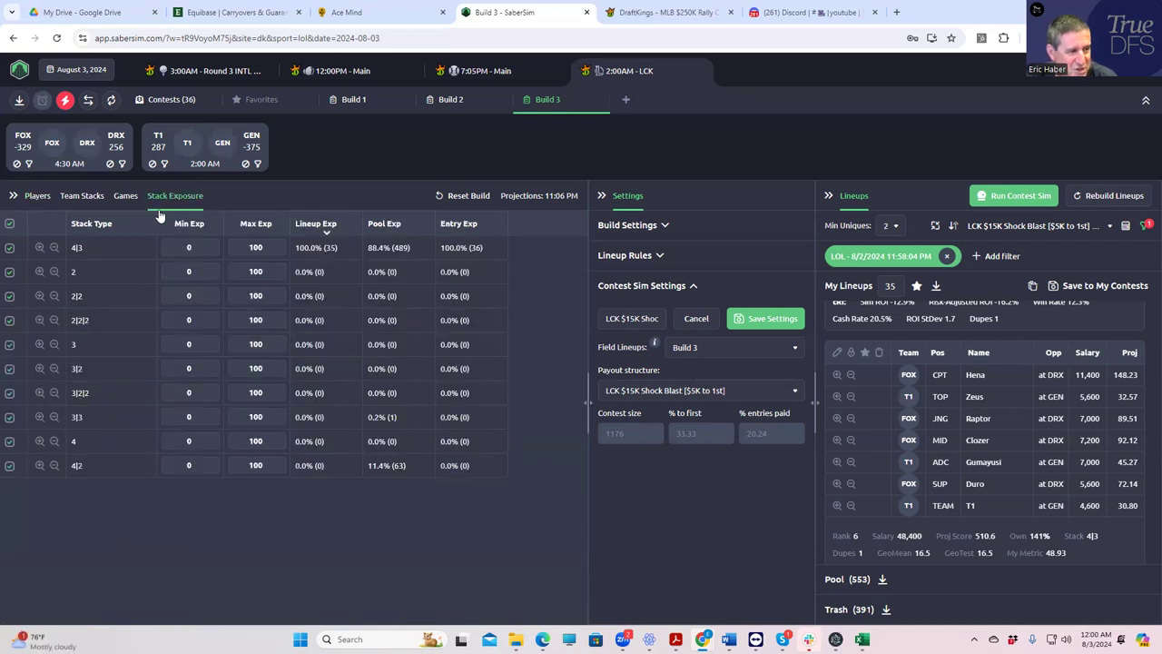
{"action": "left_click", "coordinate": [87, 198]}
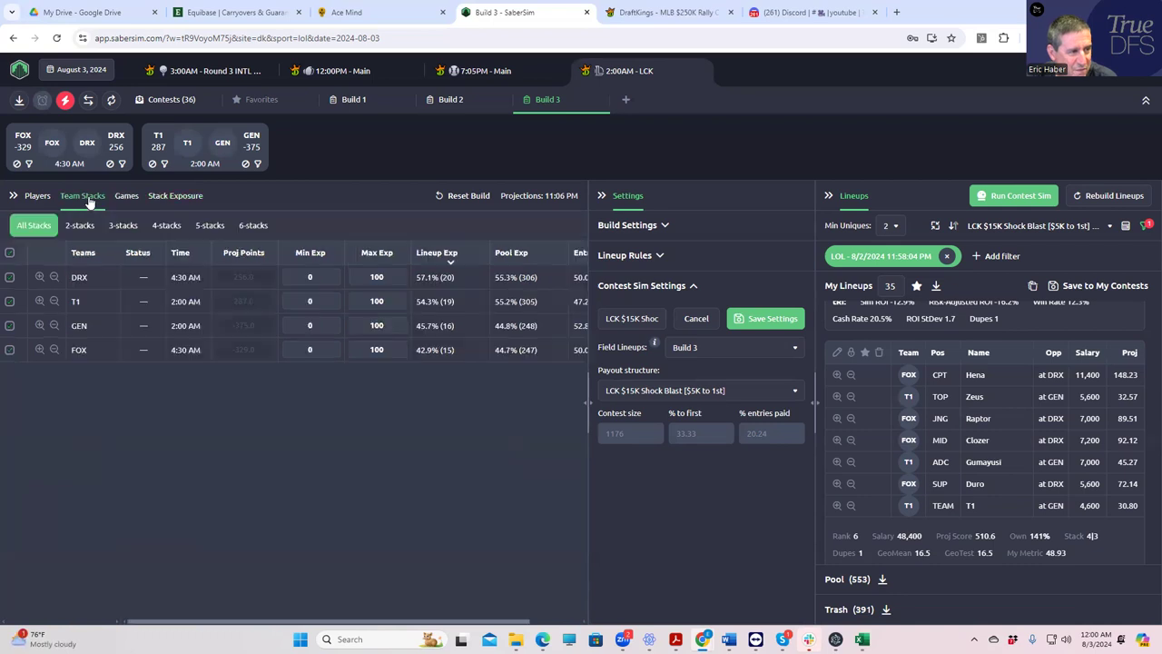
- Filter lineups to FOX 4-stacks, then try and remove a T1 3-stack filter
{"action": "left_click", "coordinate": [167, 227]}
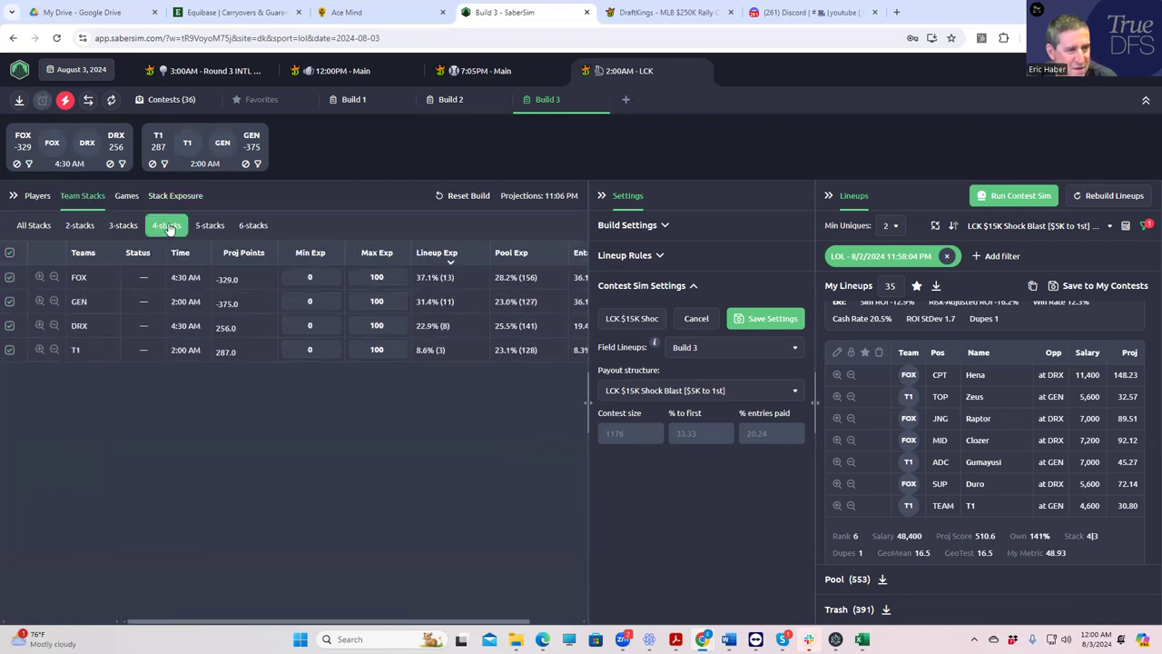
{"action": "mouse_move", "coordinate": [385, 276]}
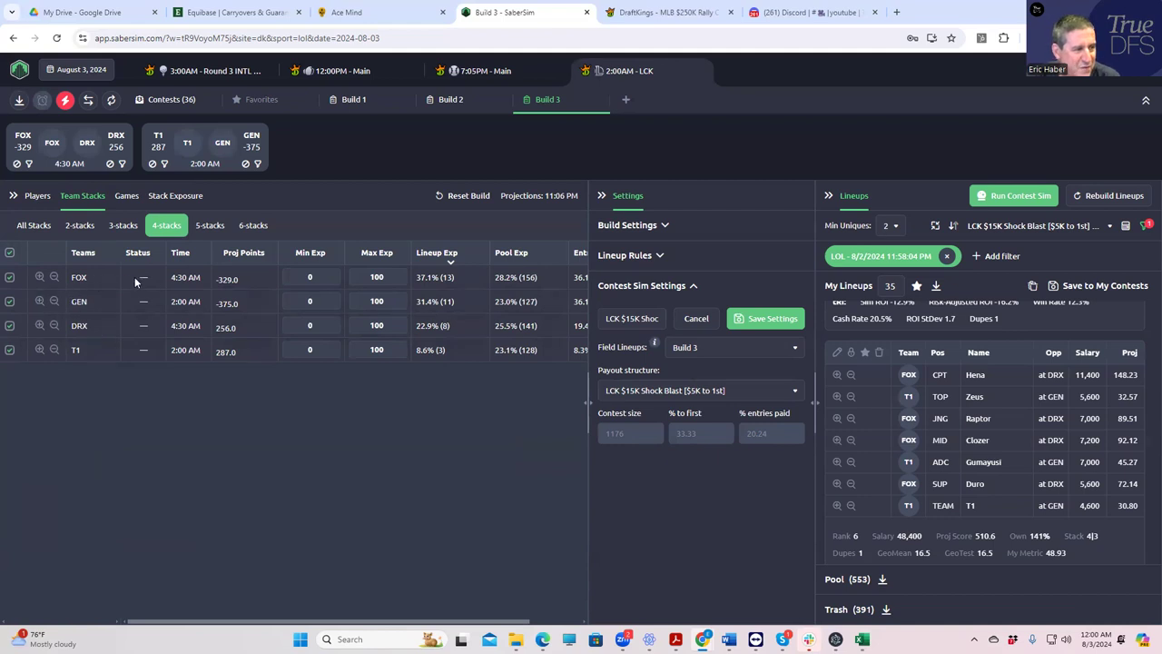
{"action": "left_click", "coordinate": [39, 278]}
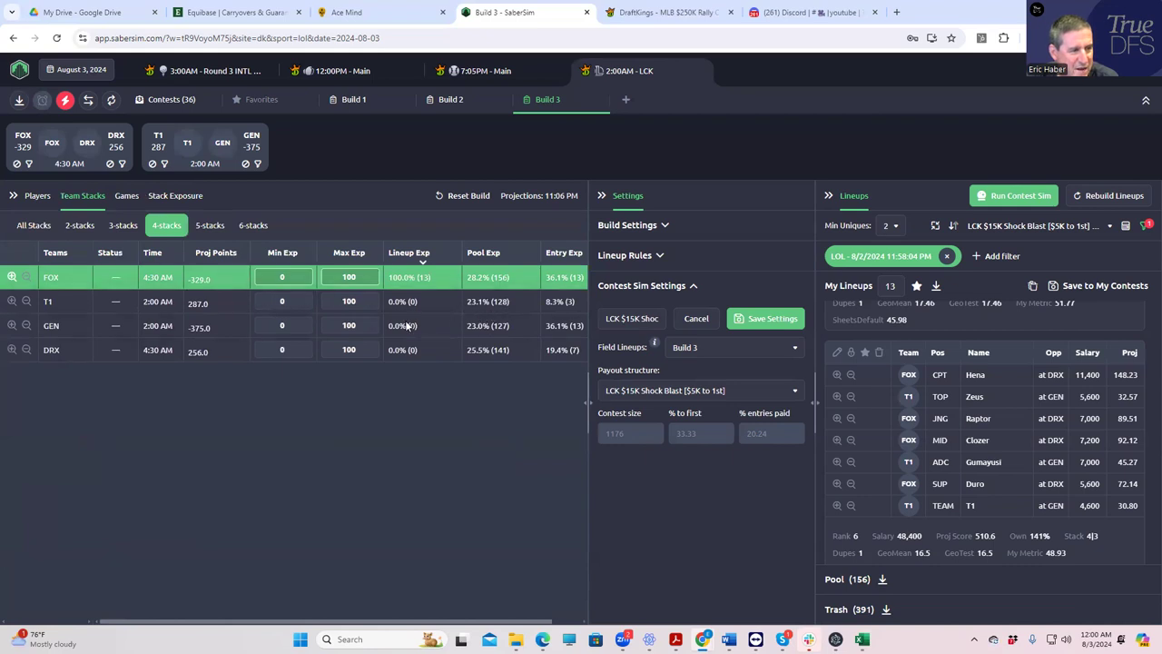
{"action": "left_click", "coordinate": [127, 227]}
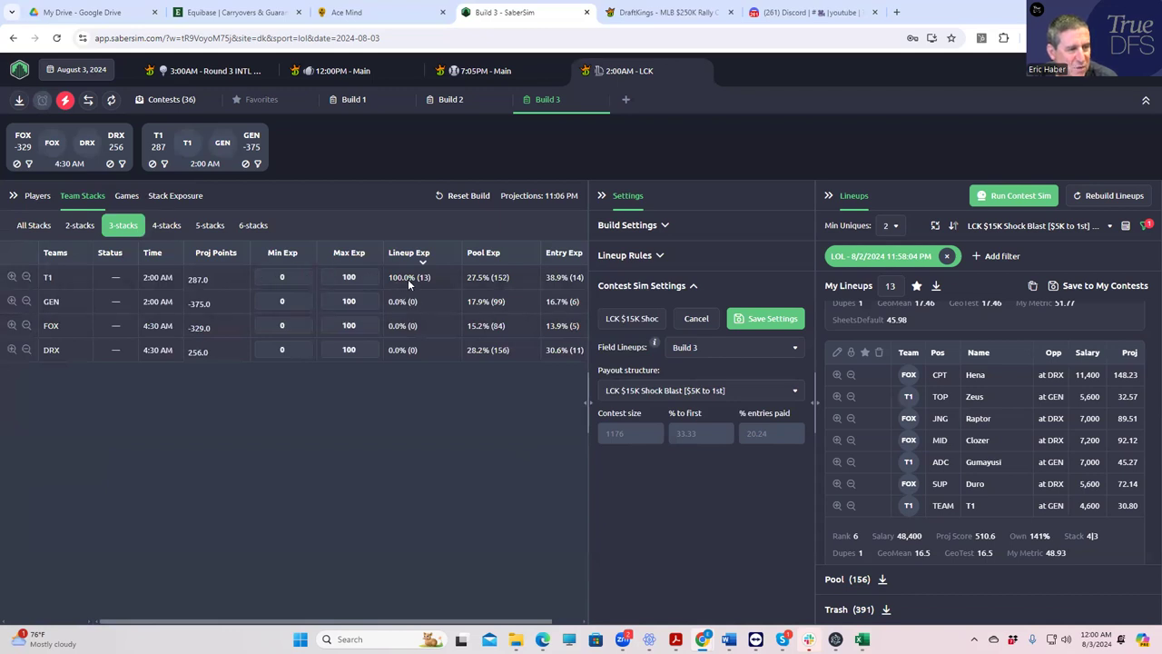
{"action": "left_click", "coordinate": [11, 277]}
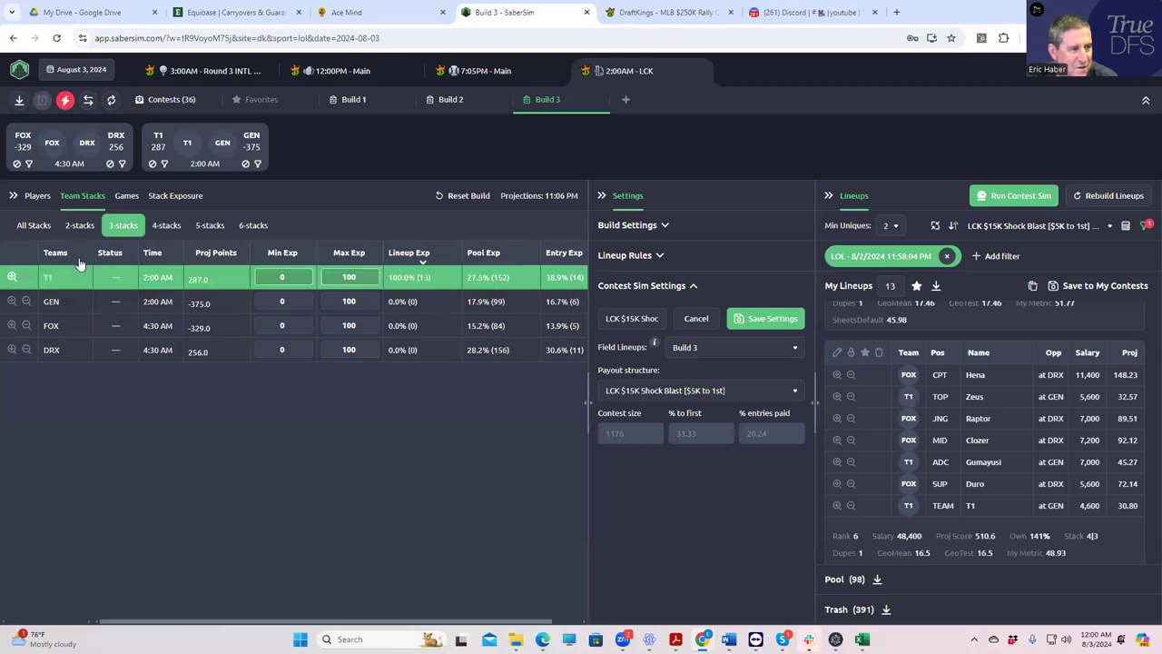
{"action": "left_click", "coordinate": [11, 277]}
- Swap the FOX 4-stack filter for GEN, then view 3-stack and all-stack exposures
{"action": "left_click", "coordinate": [165, 226]}
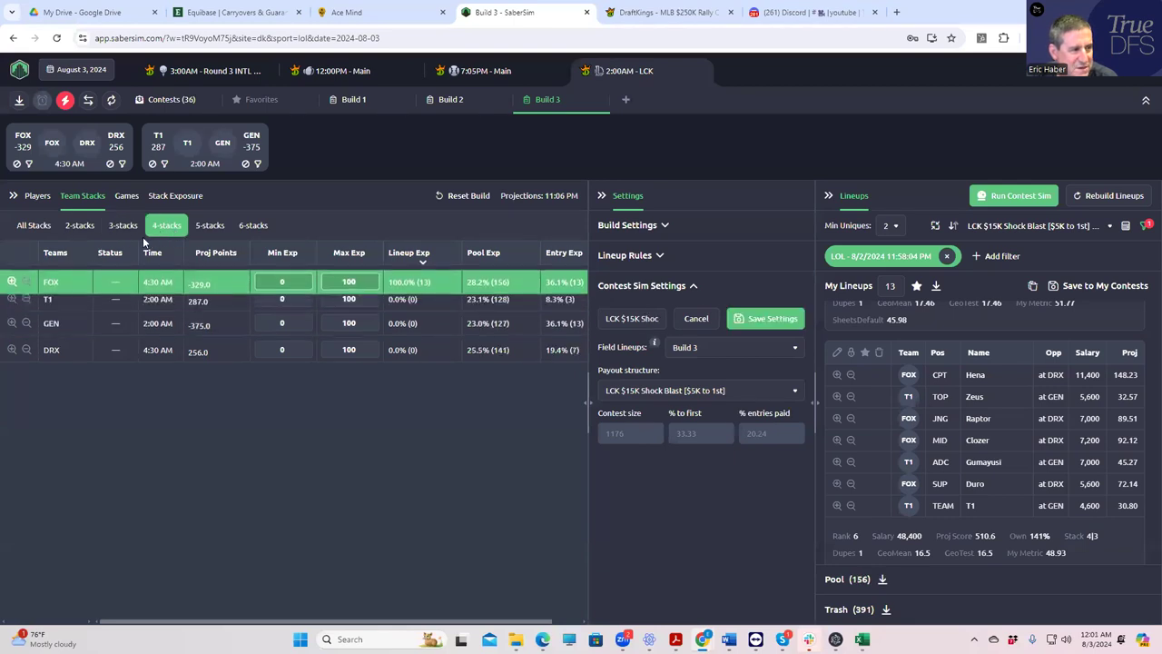
{"action": "left_click", "coordinate": [11, 278]}
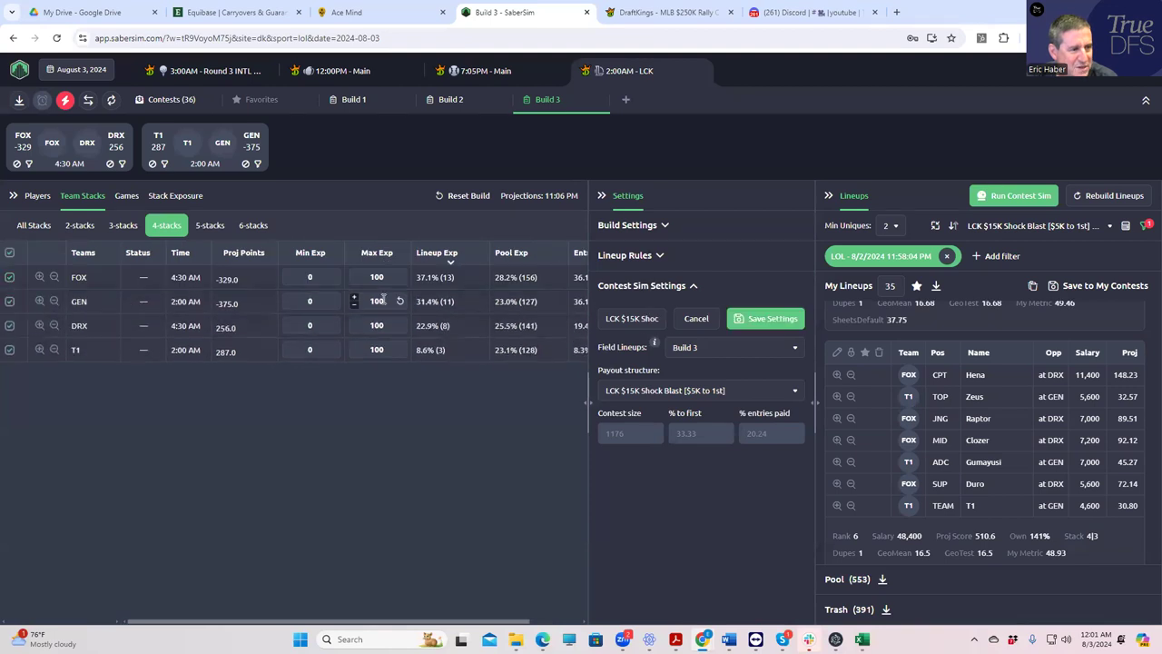
{"action": "left_click", "coordinate": [40, 300]}
{"action": "left_click", "coordinate": [123, 226]}
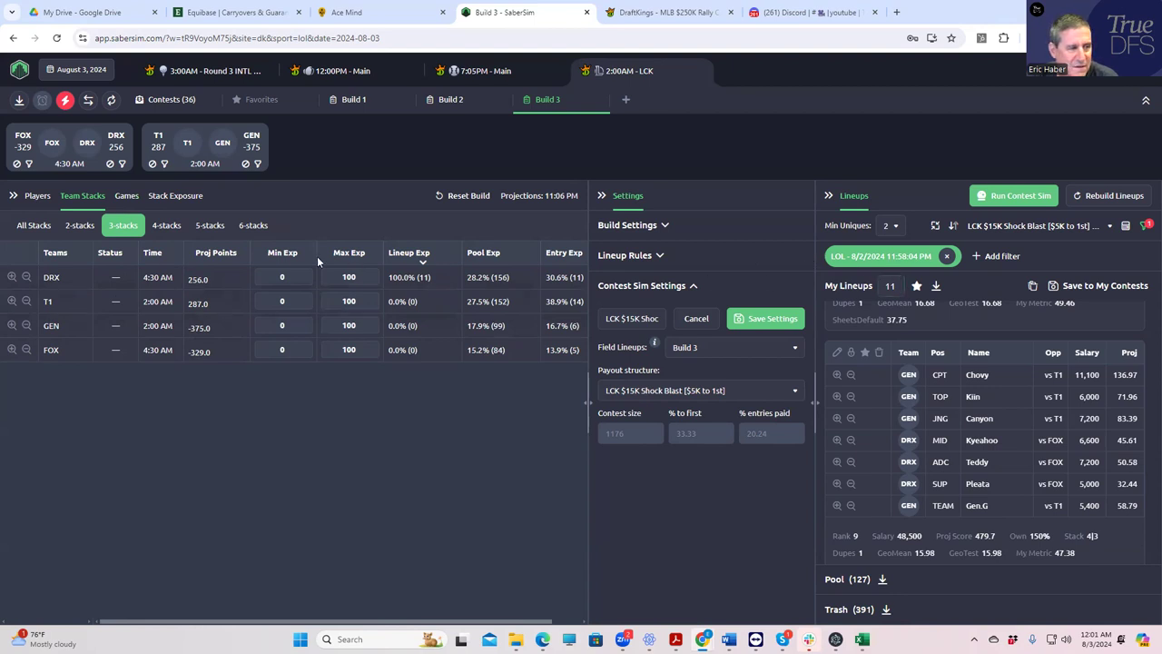
{"action": "left_click", "coordinate": [47, 227]}
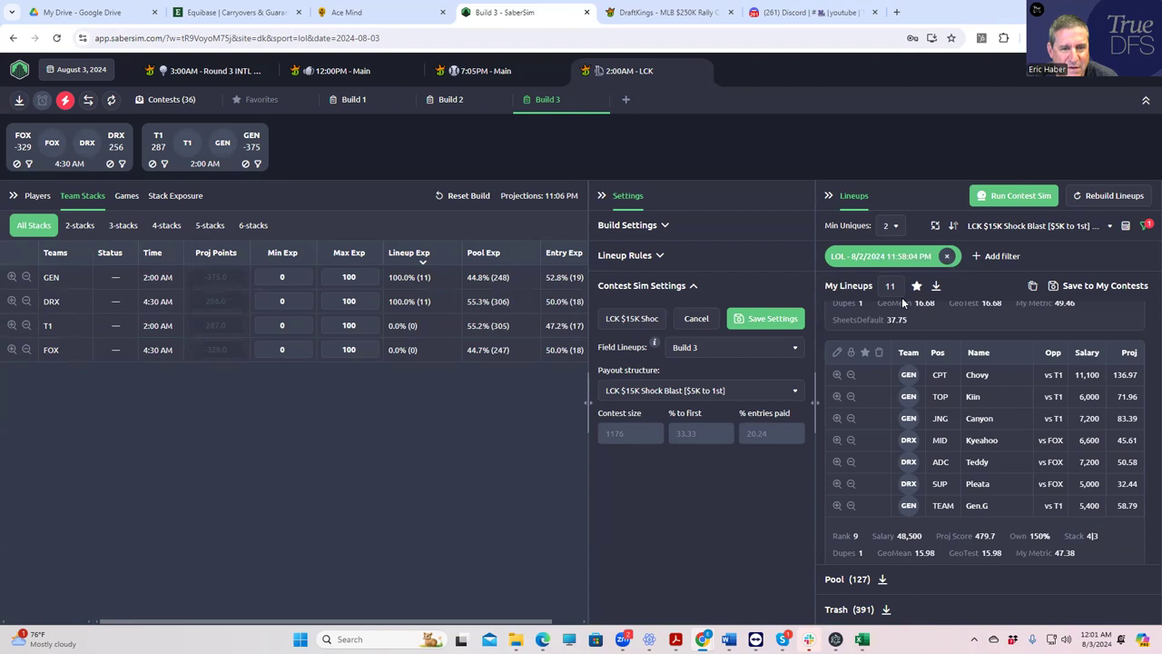
- Show lineup stats as simulation results and return the stacks table to 4-stacks
{"action": "left_click", "coordinate": [975, 317]}
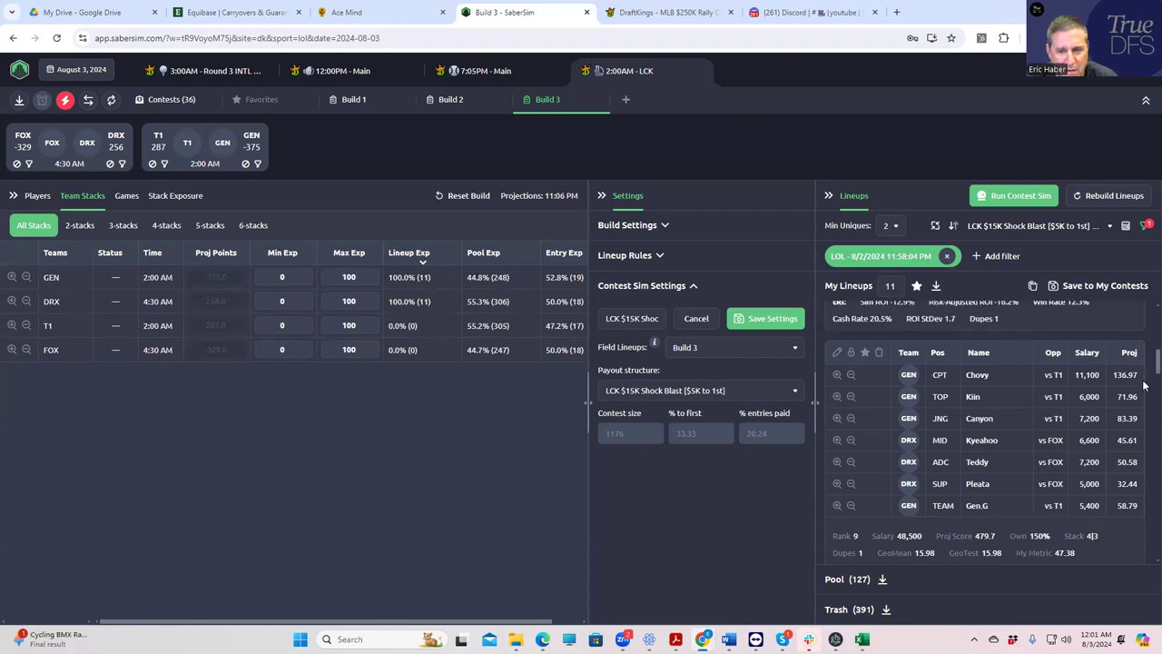
{"action": "scroll", "coordinate": [1144, 559], "scroll_direction": "down", "scroll_amount": 10}
{"action": "scroll", "coordinate": [1144, 544], "scroll_direction": "up", "scroll_amount": 10}
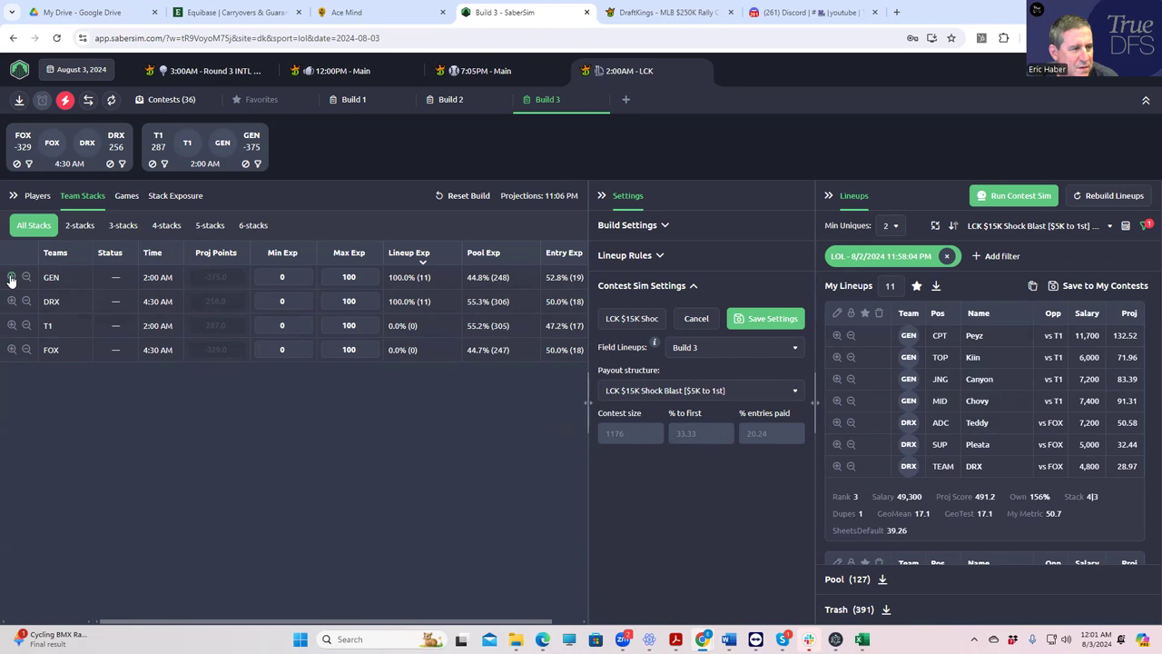
{"action": "left_click", "coordinate": [124, 227]}
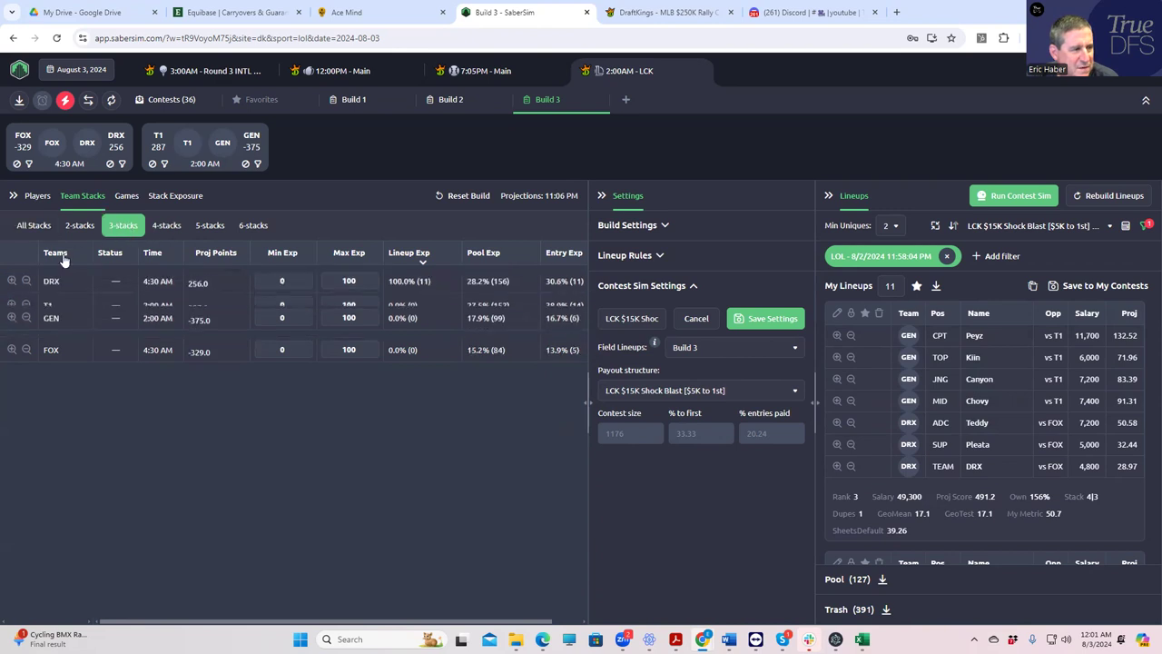
{"action": "left_click", "coordinate": [166, 225]}
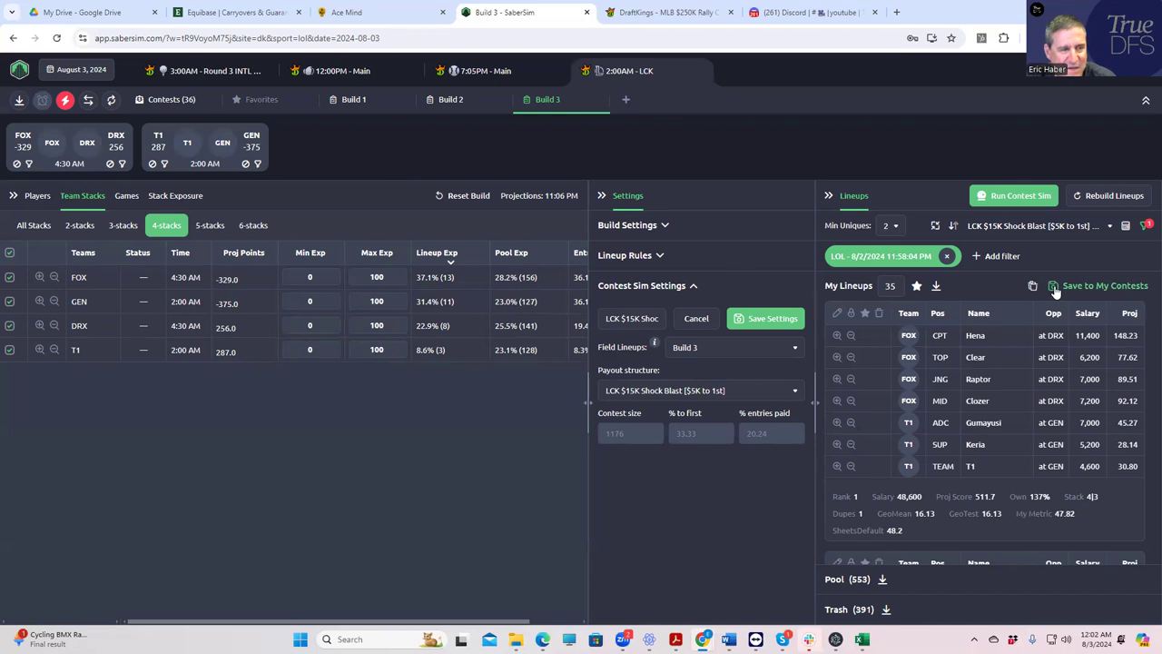
- Save the 35 lineups to Shock Blast only, excluding Triumphant Warrior
{"action": "left_click", "coordinate": [1055, 287]}
{"action": "left_click", "coordinate": [393, 241]}
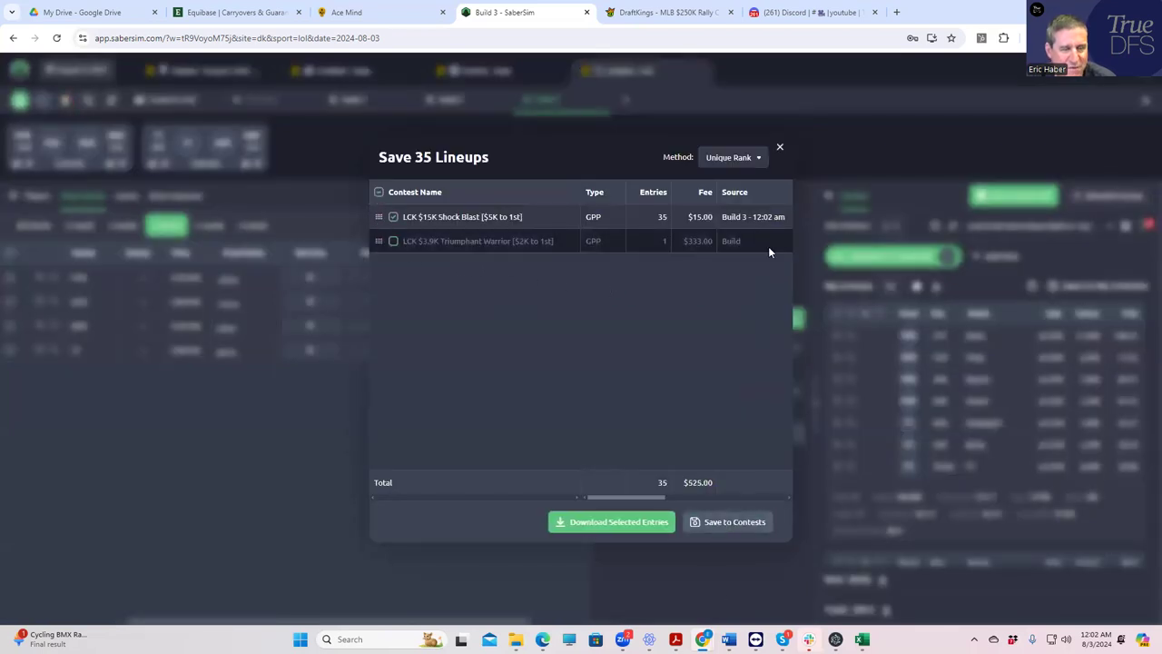
{"action": "left_click", "coordinate": [780, 149]}
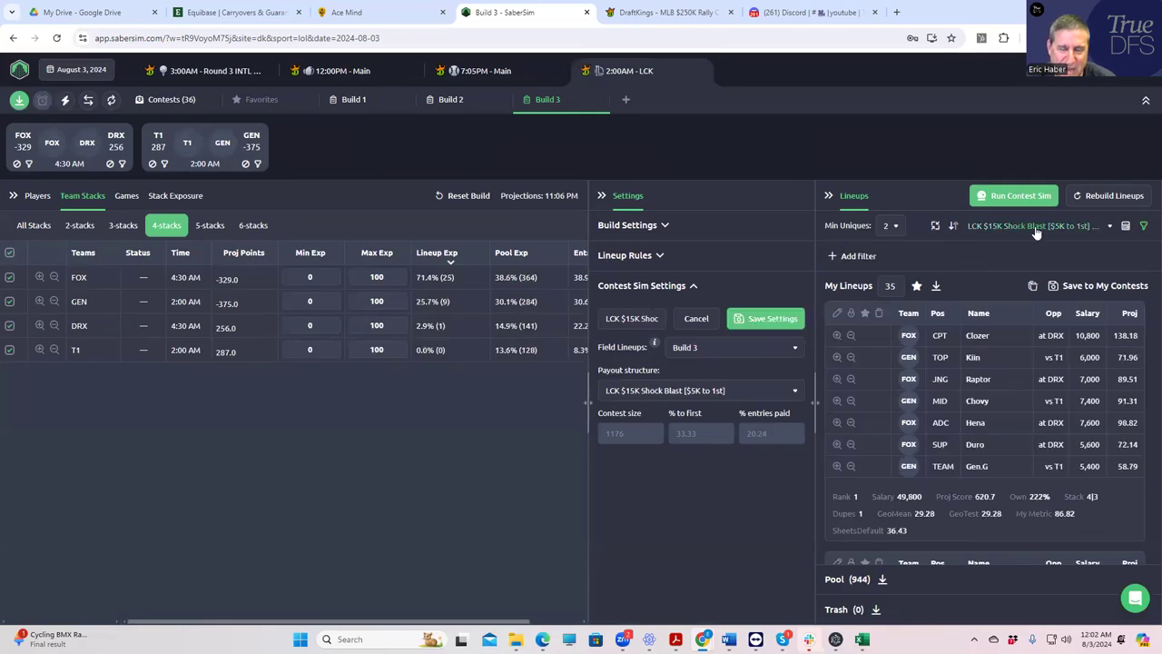
- Sort lineups by tRI RAROI and show team exposure across all stack sizes
{"action": "left_click", "coordinate": [1035, 227]}
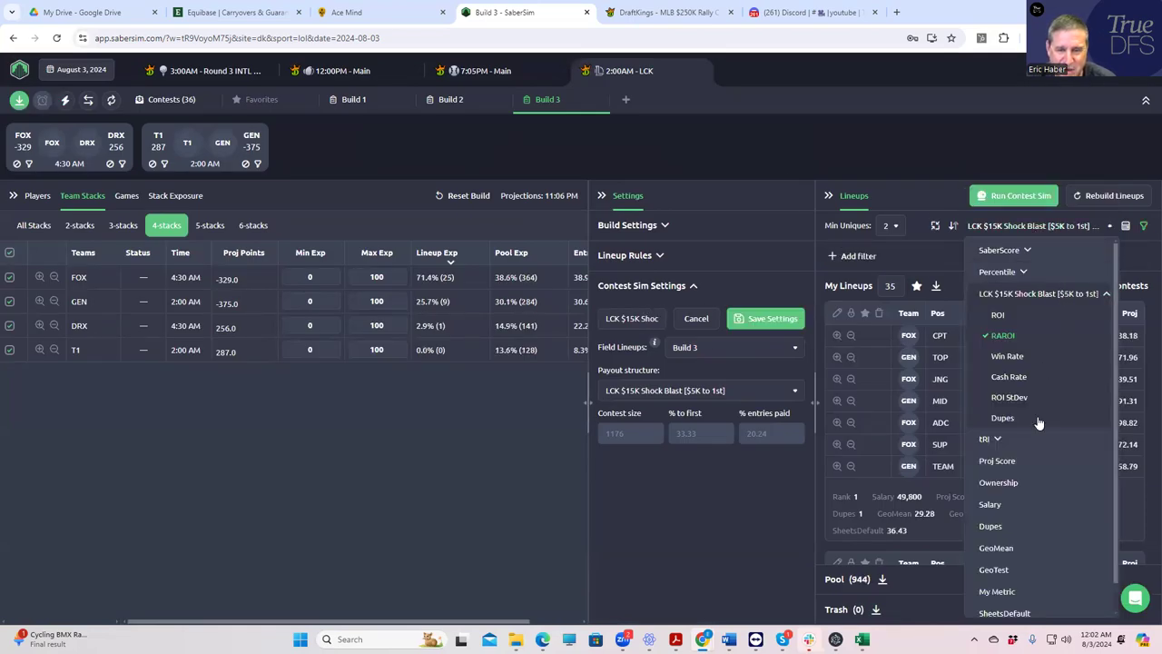
{"action": "left_click", "coordinate": [991, 442]}
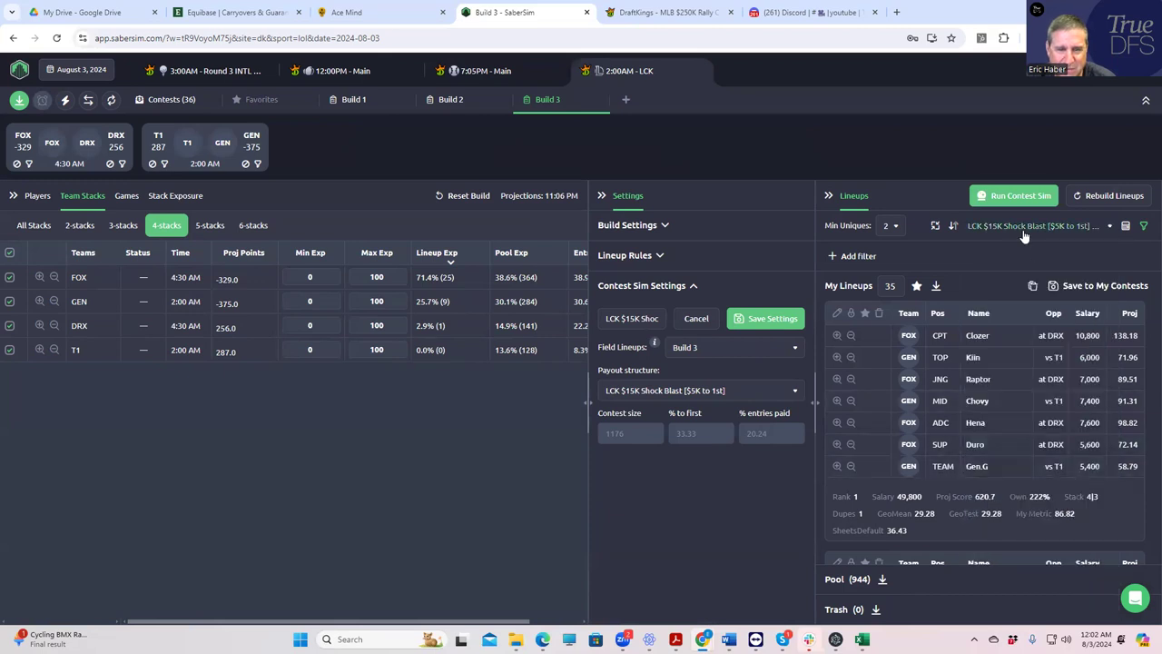
{"action": "left_click", "coordinate": [1035, 226]}
{"action": "left_click", "coordinate": [990, 440]}
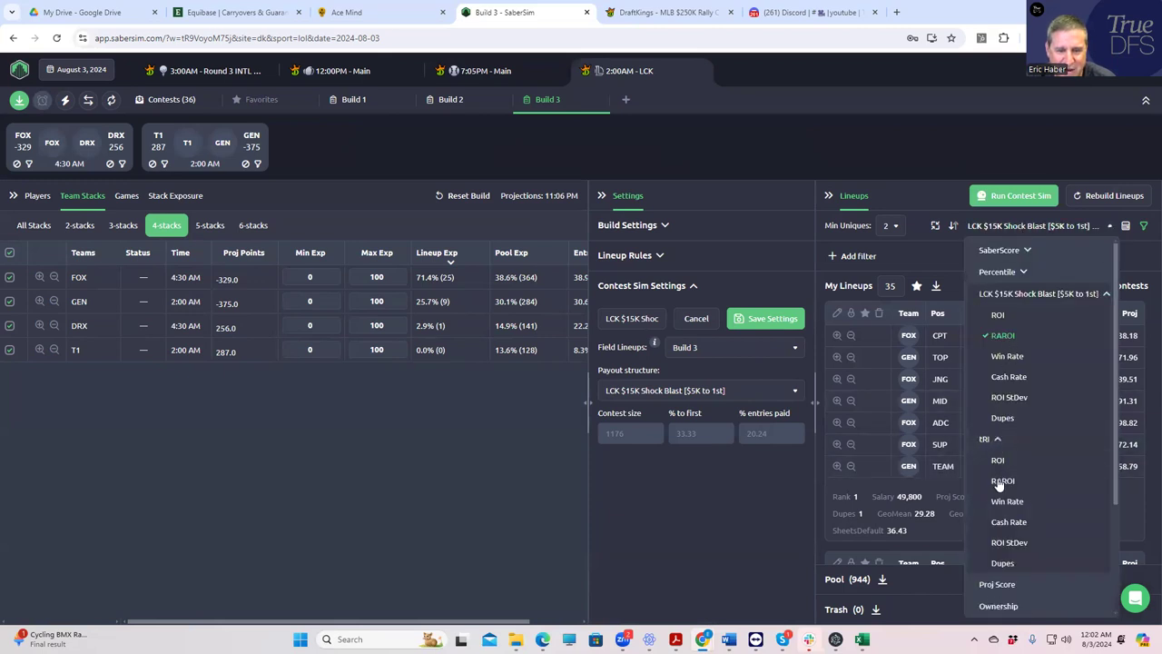
{"action": "left_click", "coordinate": [996, 477]}
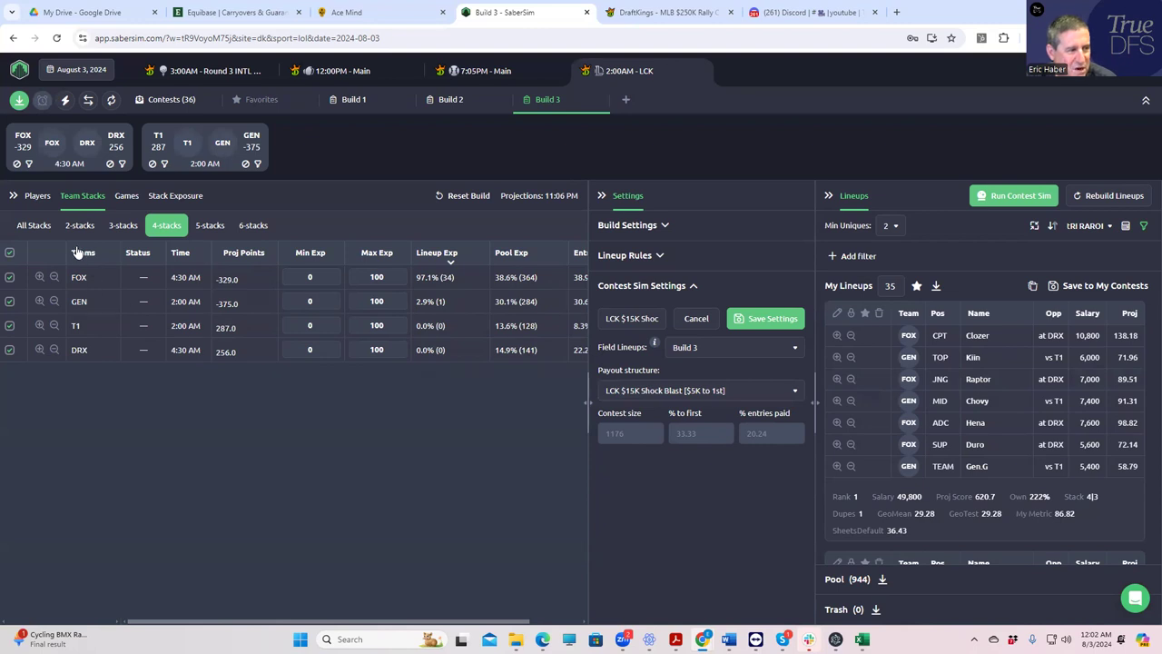
{"action": "left_click", "coordinate": [33, 227]}
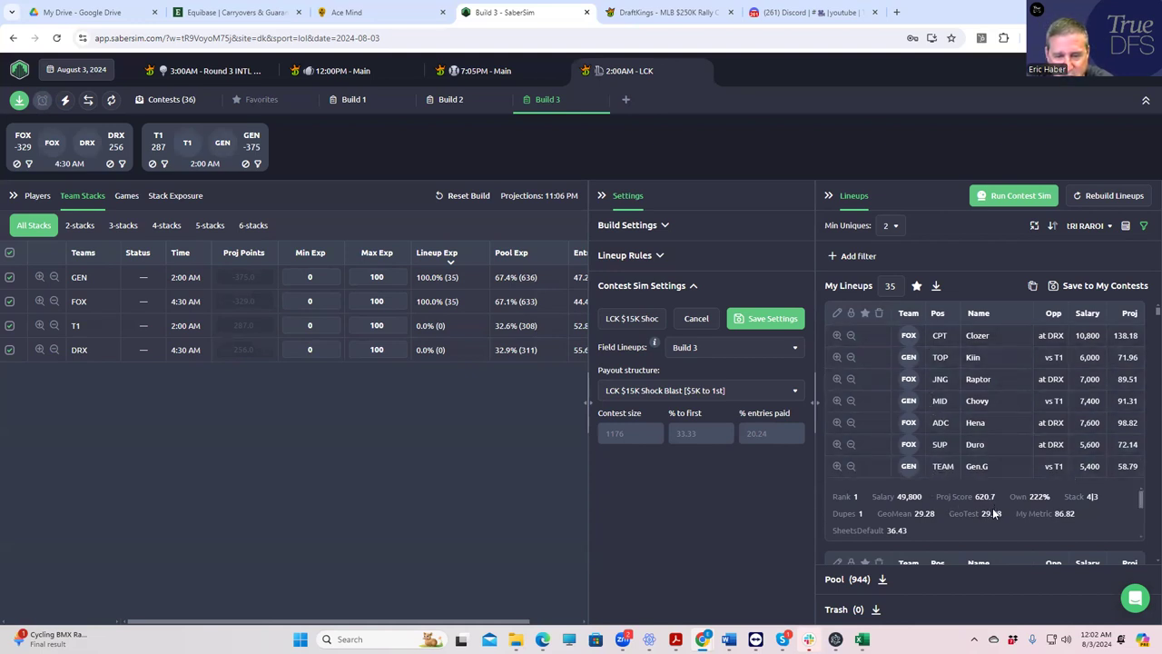
{"action": "scroll", "coordinate": [1004, 553], "scroll_direction": "down", "scroll_amount": 1}
{"action": "scroll", "coordinate": [1003, 532], "scroll_direction": "up", "scroll_amount": 1}
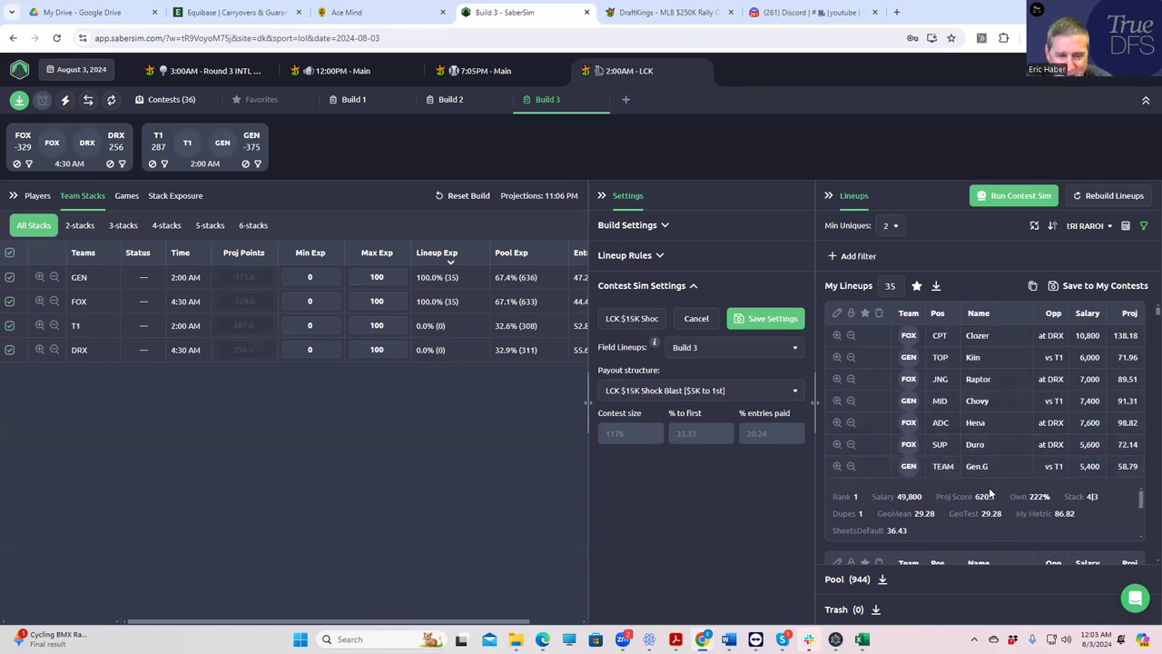
{"action": "scroll", "coordinate": [986, 500], "scroll_direction": "down", "scroll_amount": 1}
{"action": "scroll", "coordinate": [985, 500], "scroll_direction": "up", "scroll_amount": 1}
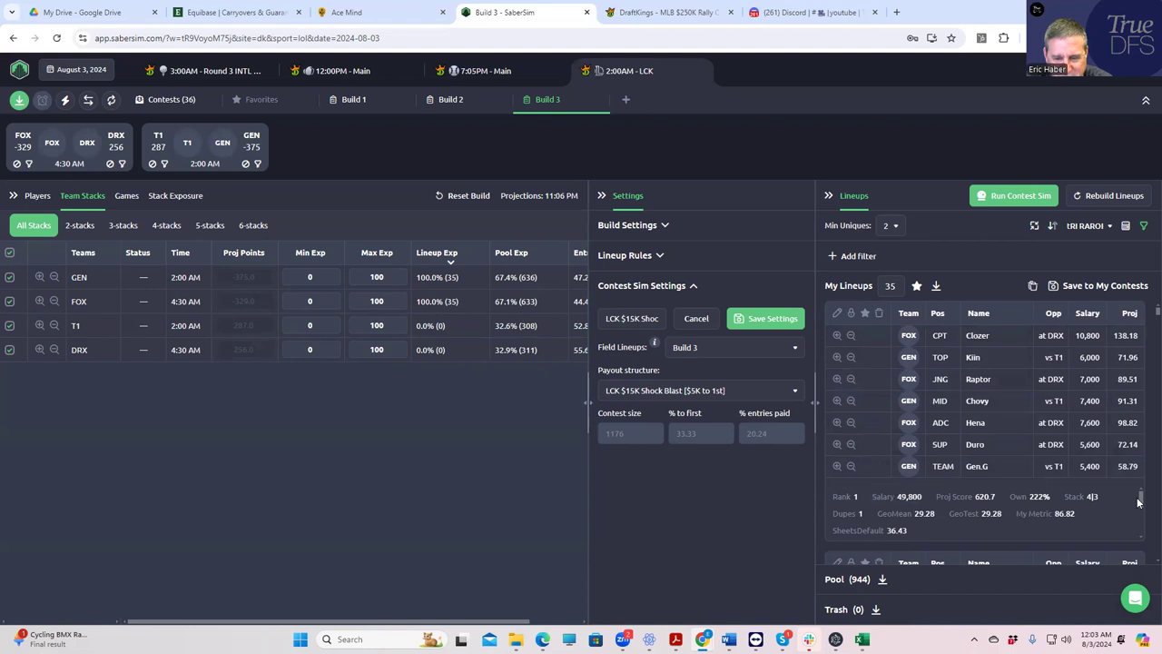
{"action": "mouse_move", "coordinate": [1141, 500]}
{"action": "left_mouse_down"}
{"action": "mouse_move", "coordinate": [1142, 514]}
{"action": "mouse_move", "coordinate": [1143, 484]}
{"action": "left_mouse_up"}
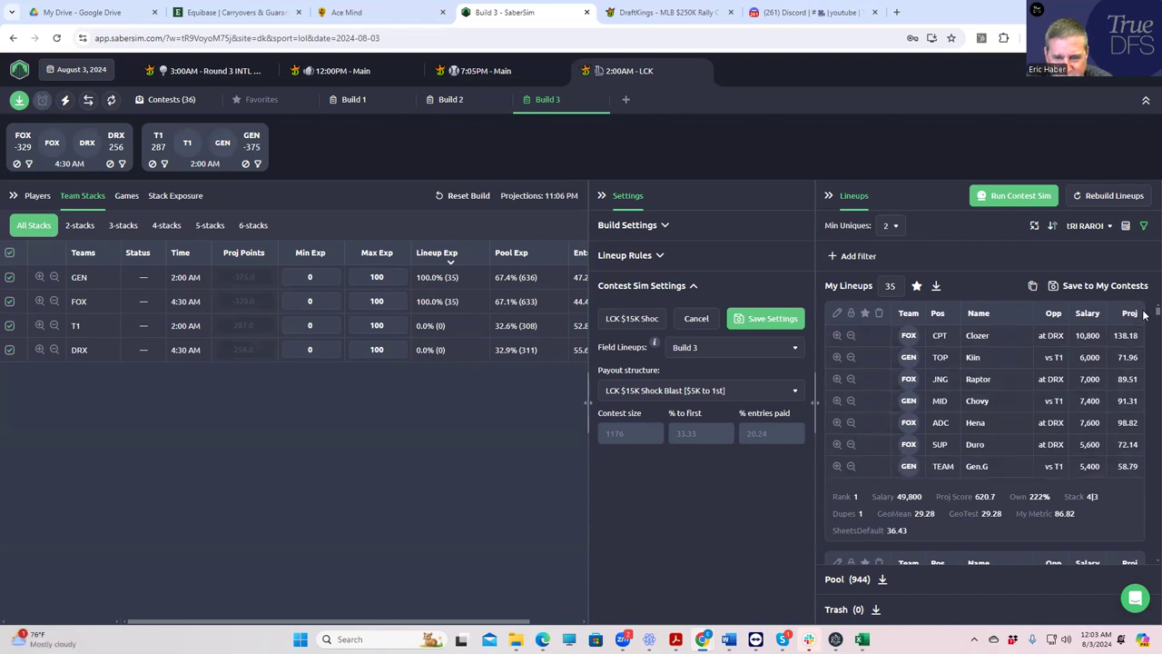
{"action": "left_click_drag", "start_coordinate": [1144, 314], "coordinate": [1144, 320]}
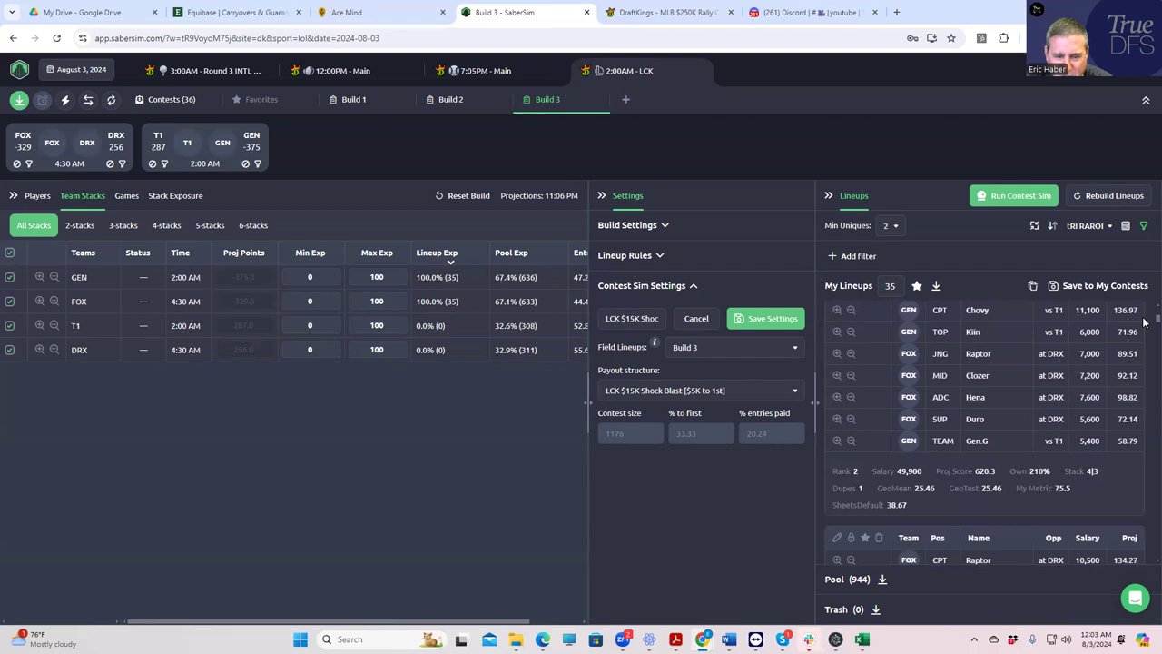
{"action": "scroll", "coordinate": [1144, 320], "scroll_direction": "up", "scroll_amount": 2}
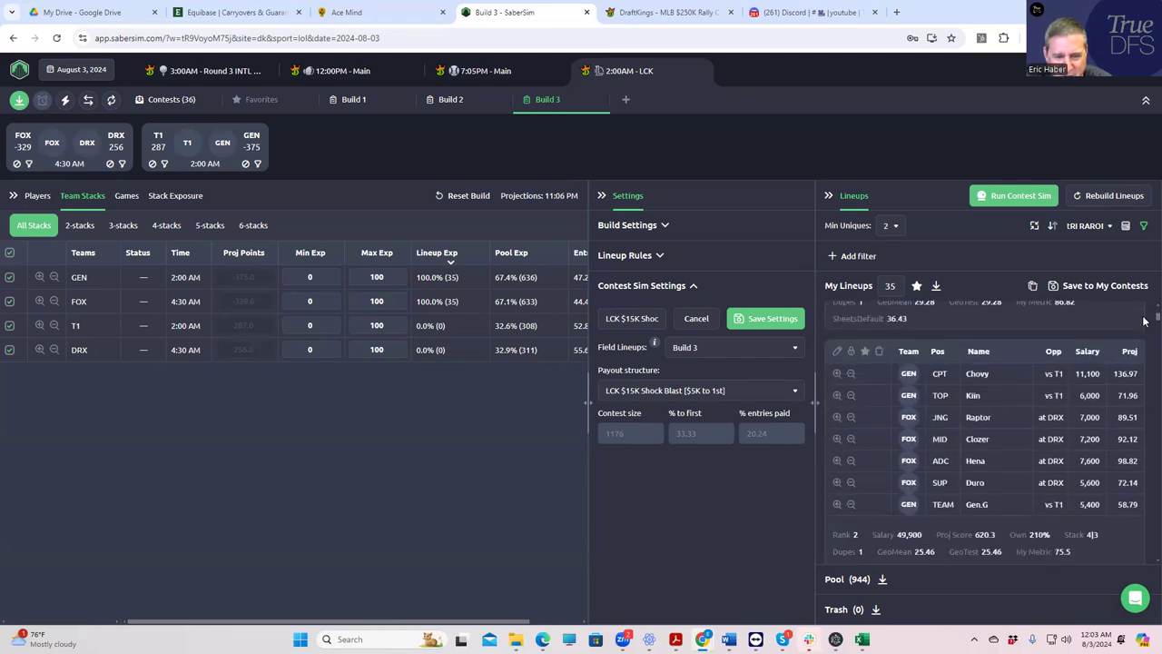
{"action": "scroll", "coordinate": [1144, 320], "scroll_direction": "up", "scroll_amount": 5}
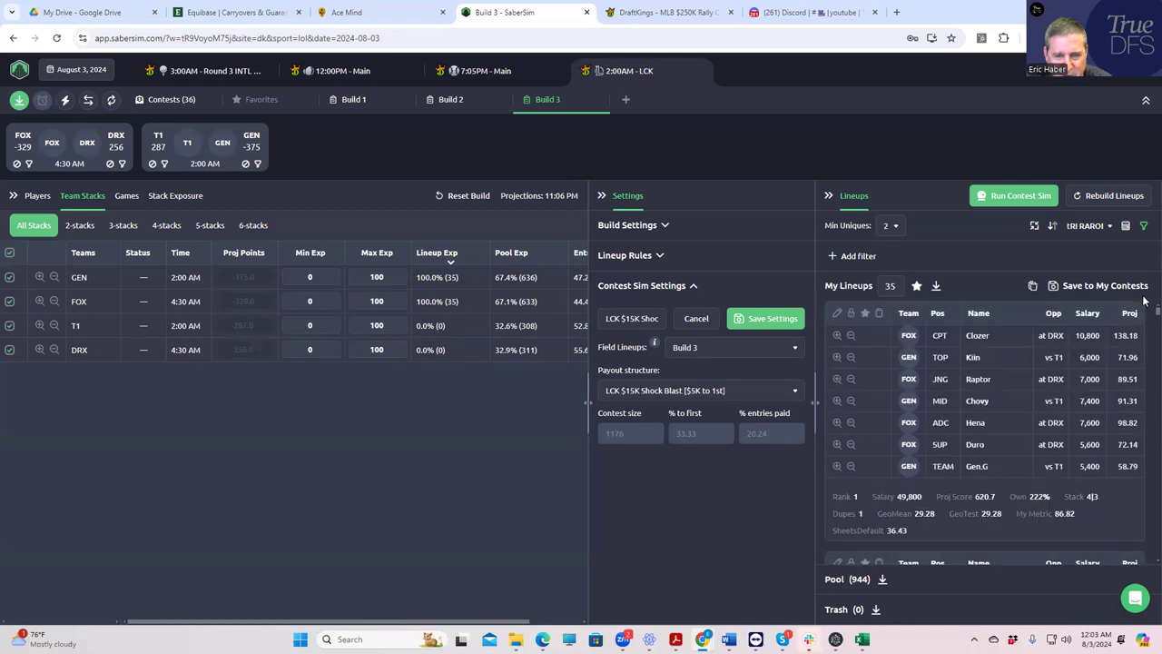
{"action": "scroll", "coordinate": [1038, 448], "scroll_direction": "down", "scroll_amount": 5}
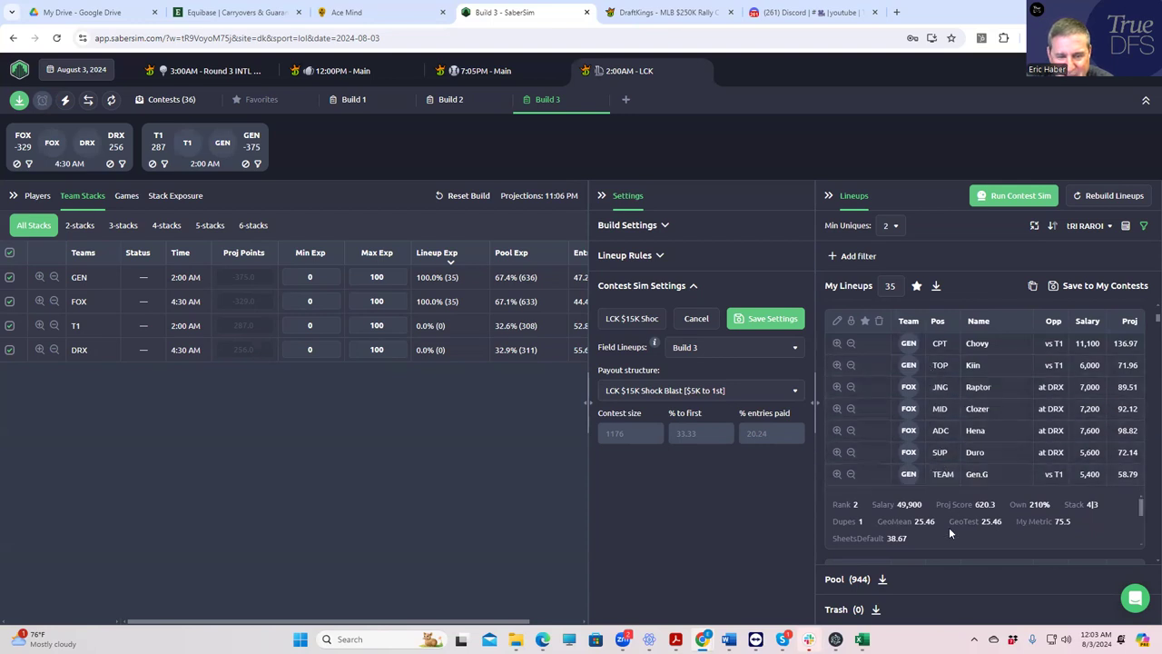
{"action": "scroll", "coordinate": [949, 527], "scroll_direction": "down", "scroll_amount": 1}
{"action": "scroll", "coordinate": [940, 554], "scroll_direction": "down", "scroll_amount": 3}
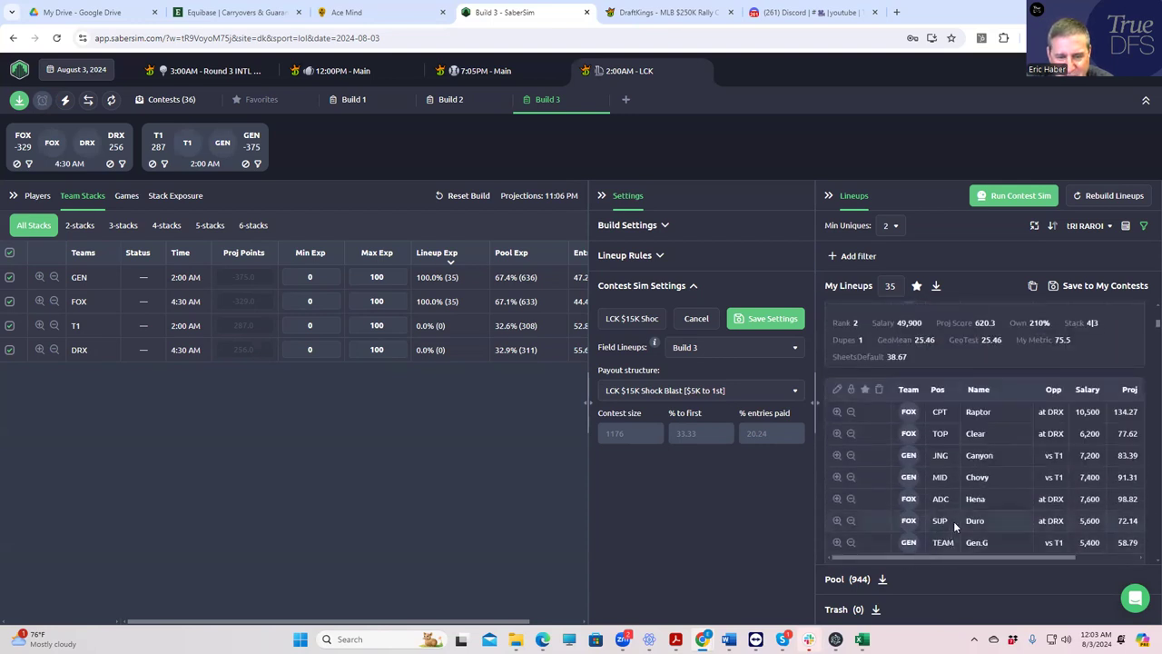
{"action": "scroll", "coordinate": [958, 517], "scroll_direction": "down", "scroll_amount": 1}
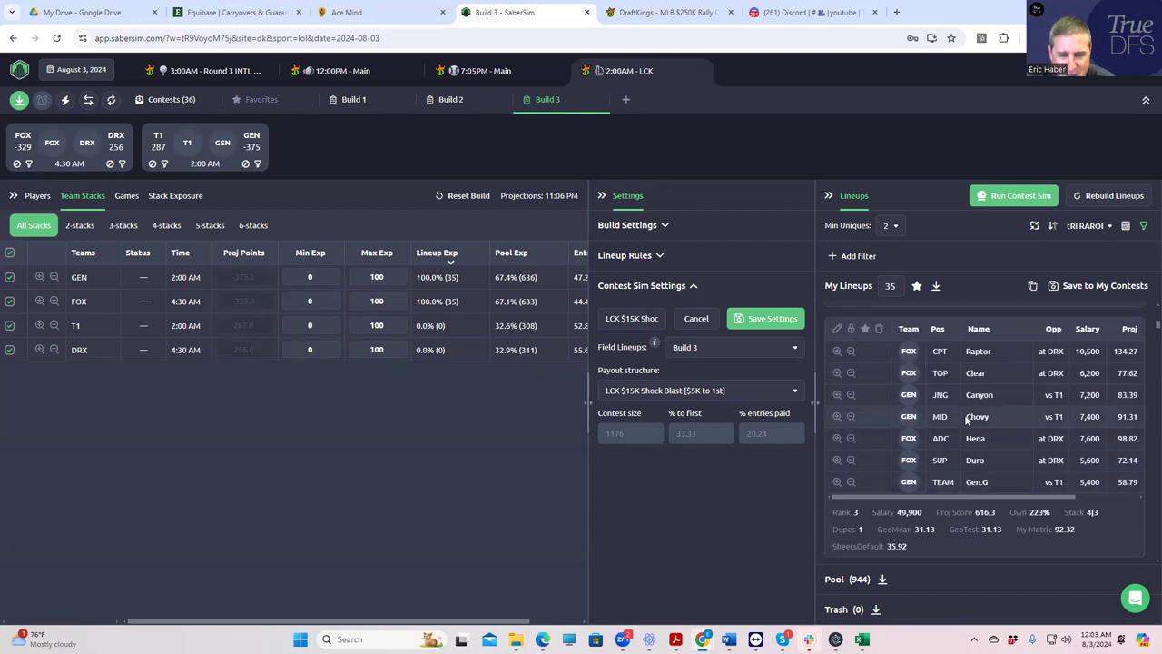
{"action": "scroll", "coordinate": [972, 472], "scroll_direction": "down", "scroll_amount": 2}
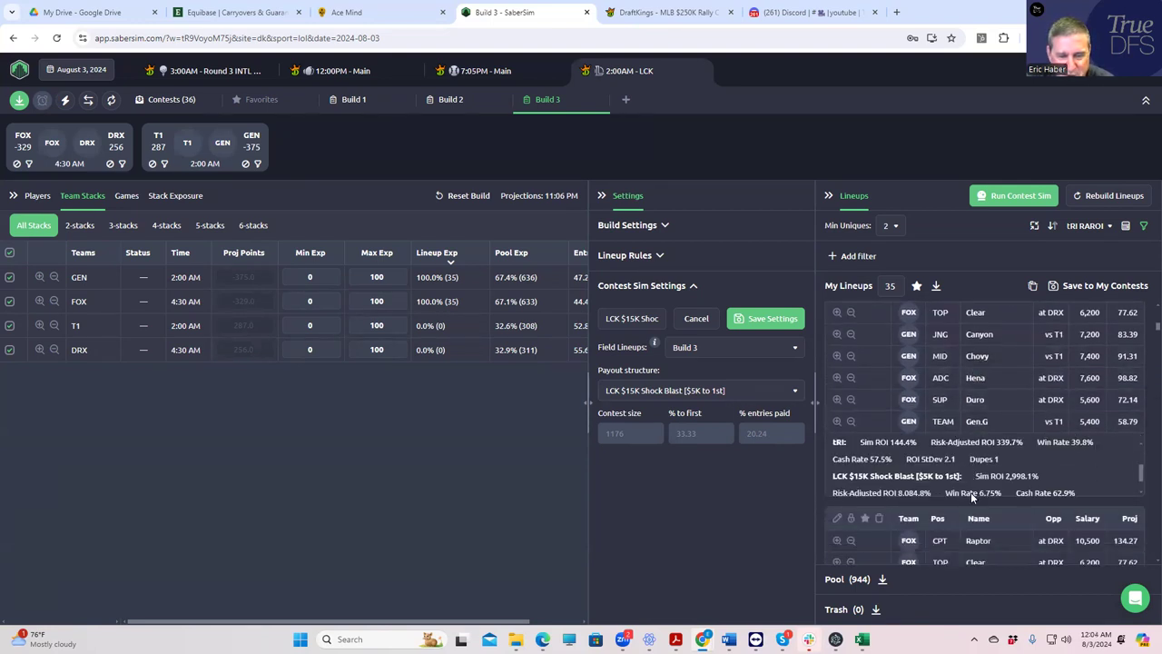
{"action": "scroll", "coordinate": [1112, 434], "scroll_direction": "down", "scroll_amount": 3}
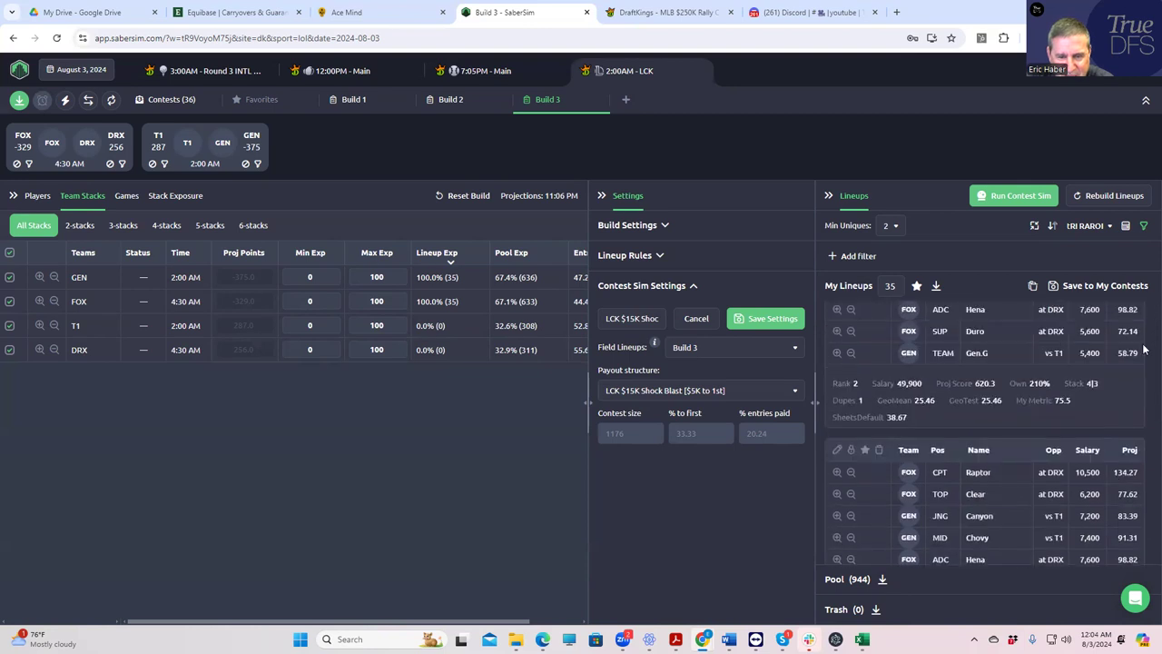
{"action": "scroll", "coordinate": [1144, 338], "scroll_direction": "down", "scroll_amount": 5}
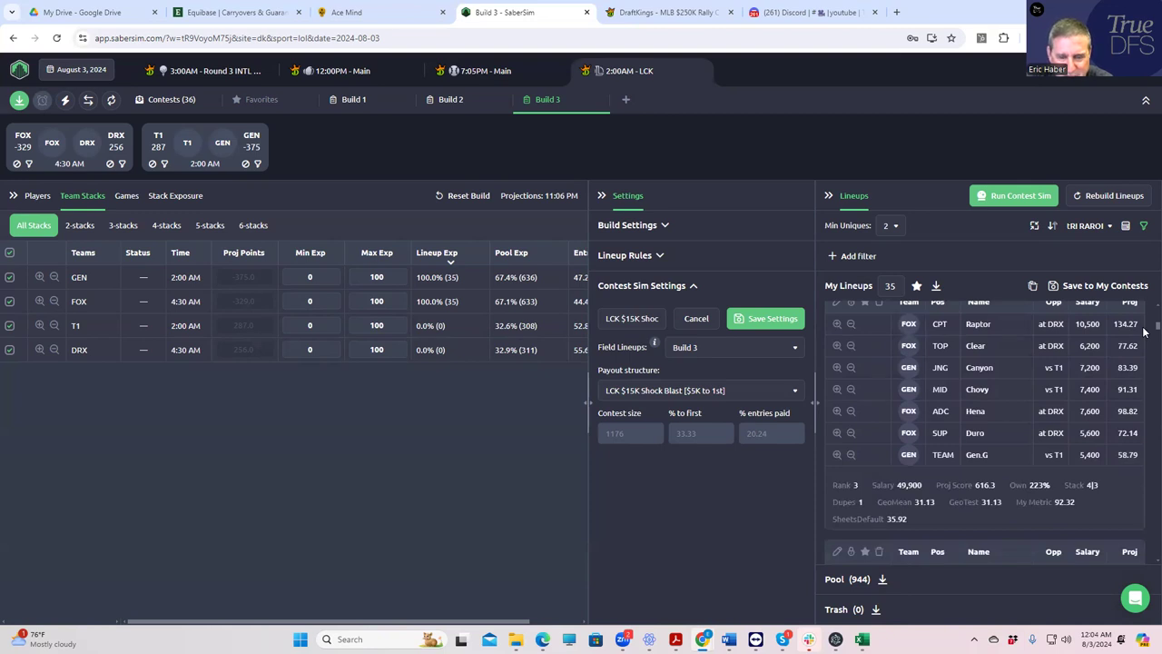
{"action": "scroll", "coordinate": [1144, 334], "scroll_direction": "down", "scroll_amount": 7}
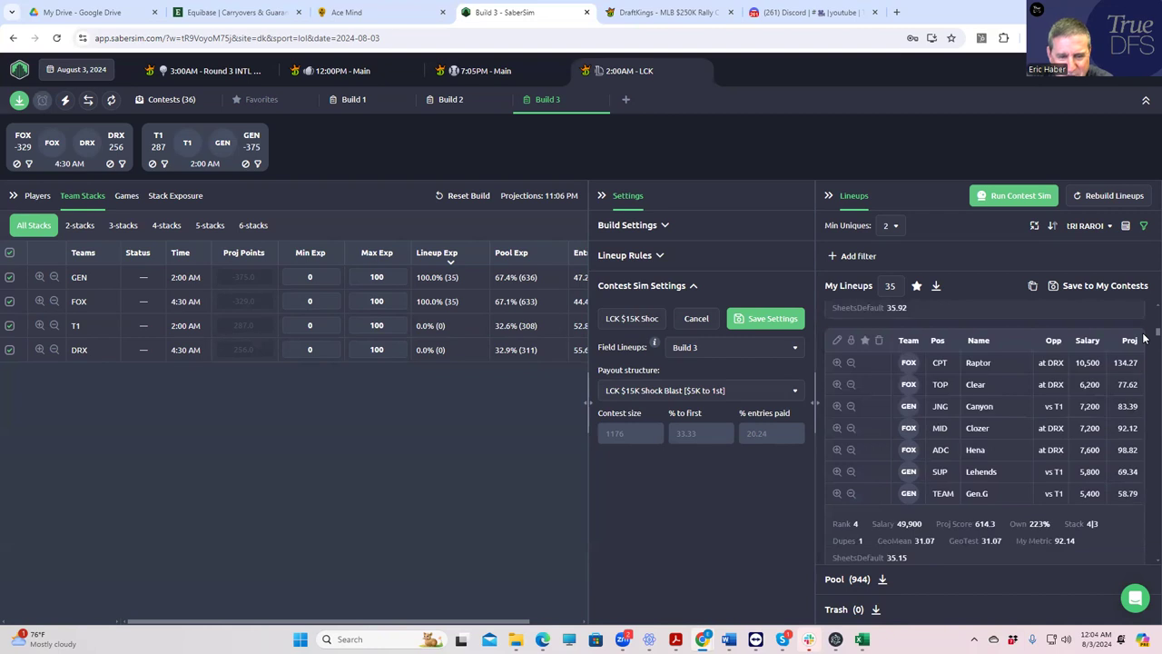
{"action": "scroll", "coordinate": [1143, 338], "scroll_direction": "down", "scroll_amount": 7}
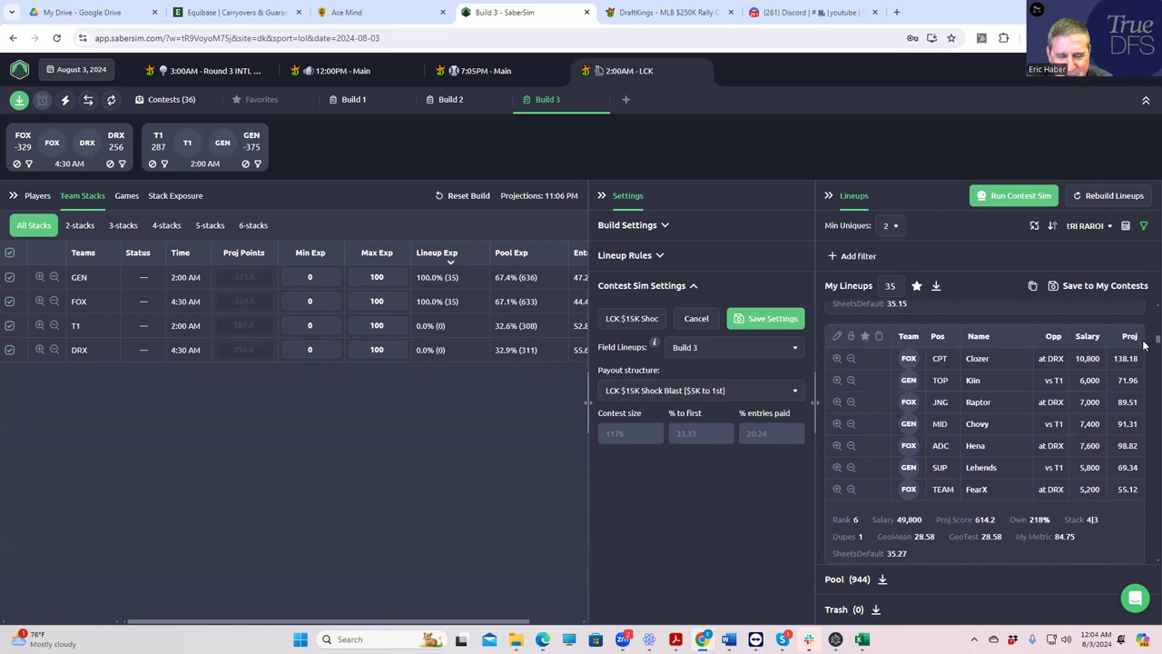
{"action": "scroll", "coordinate": [1143, 345], "scroll_direction": "down", "scroll_amount": 3}
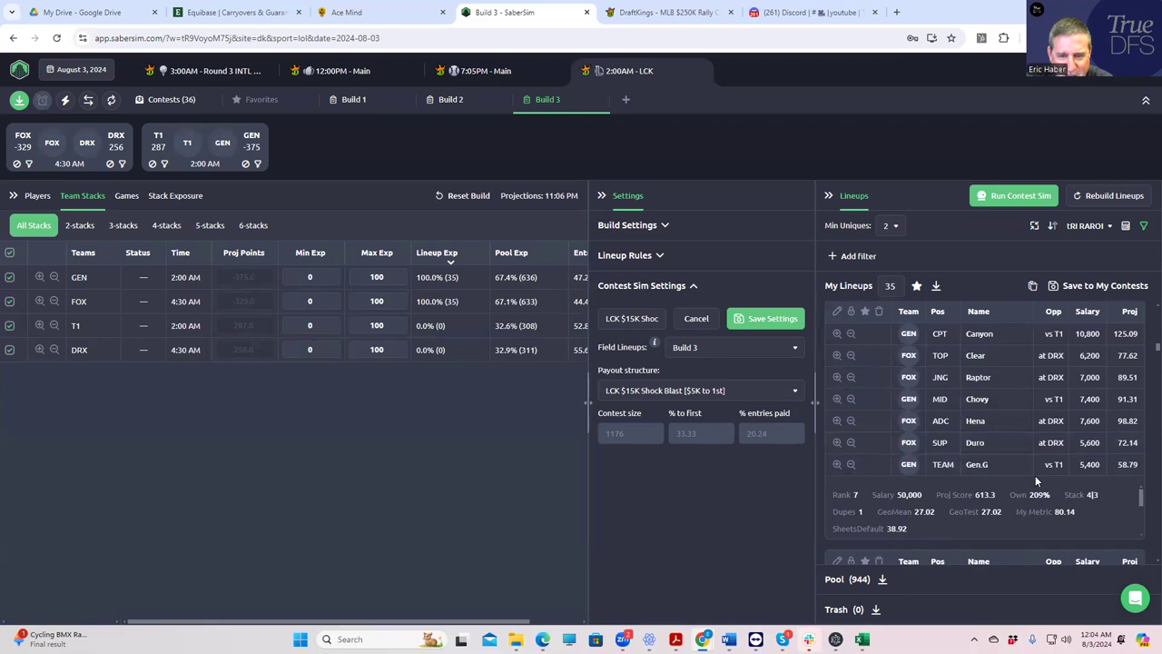
{"action": "scroll", "coordinate": [1146, 352], "scroll_direction": "up", "scroll_amount": 10}
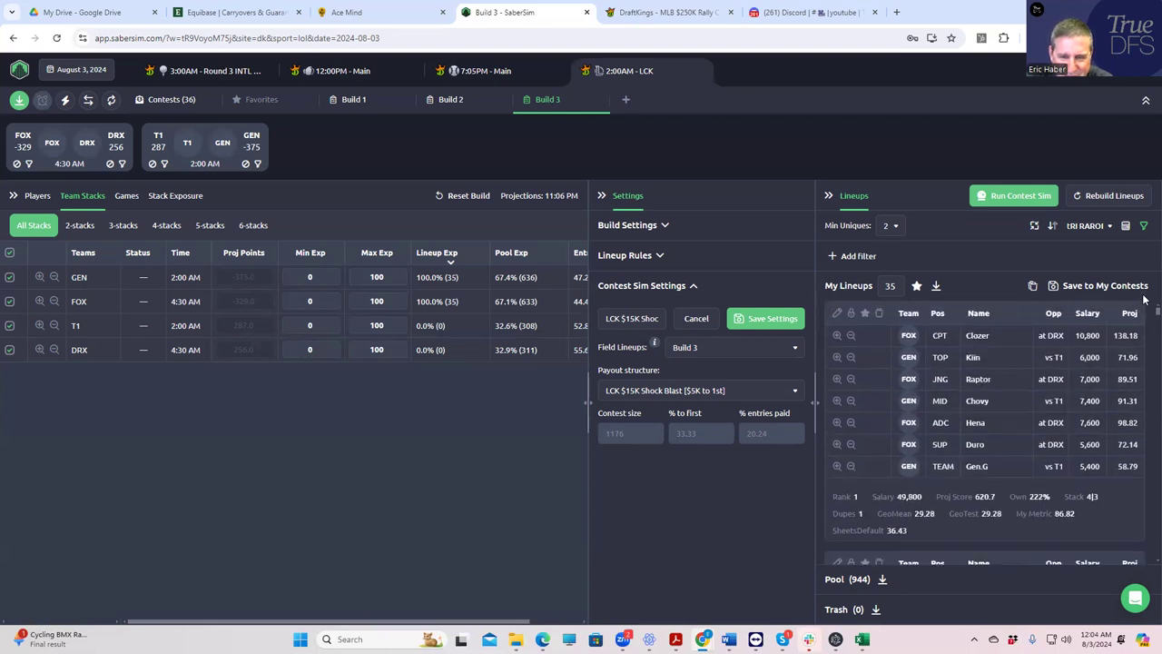
{"action": "scroll", "coordinate": [972, 477], "scroll_direction": "down", "scroll_amount": 2}
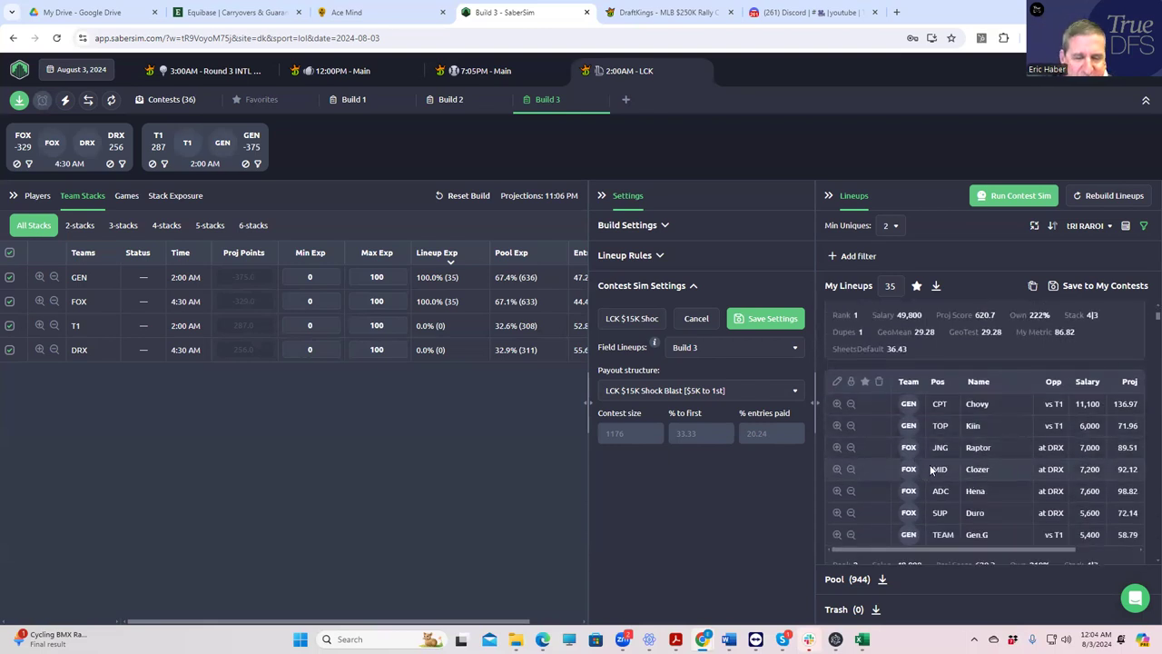
{"action": "scroll", "coordinate": [931, 491], "scroll_direction": "down", "scroll_amount": 1}
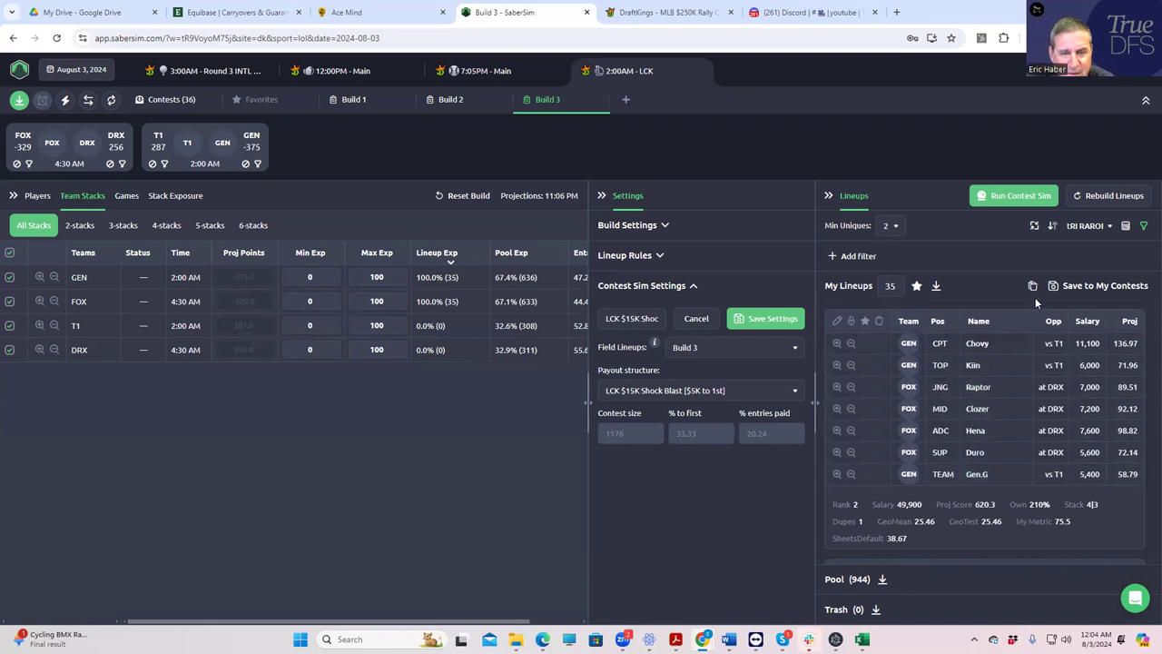
{"action": "scroll", "coordinate": [968, 305], "scroll_direction": "down", "scroll_amount": 1}
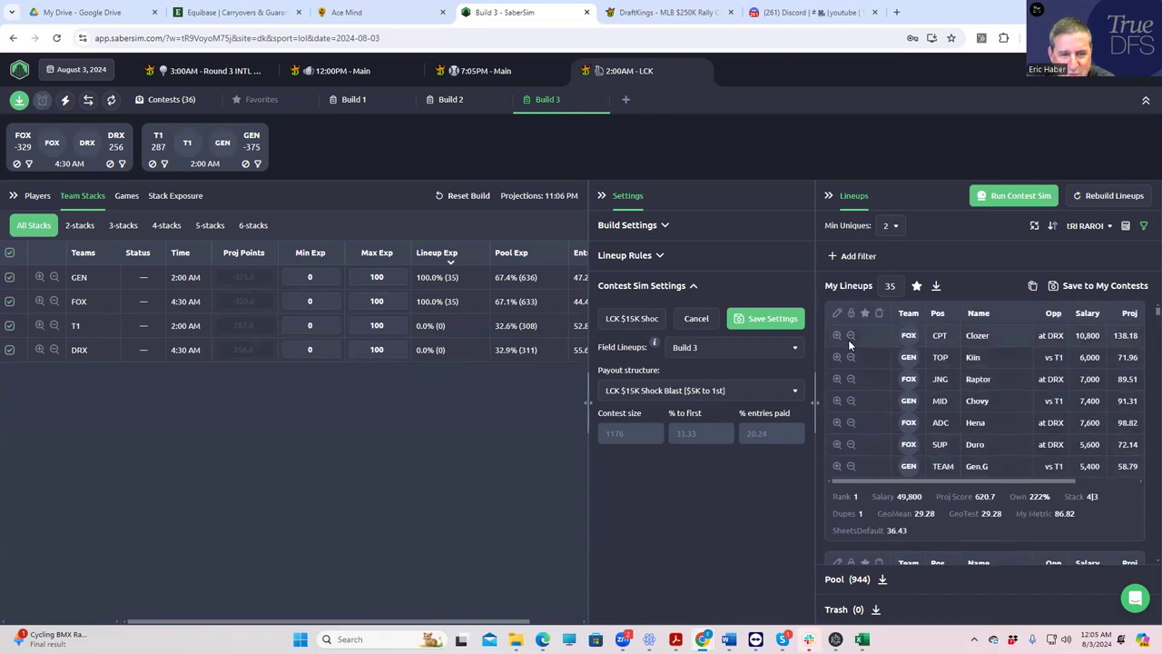
- Trash the Rank 1 Clozer-captained lineup, leaving a Chovy-captained 620.3 lineup on top
{"action": "left_click", "coordinate": [878, 315]}
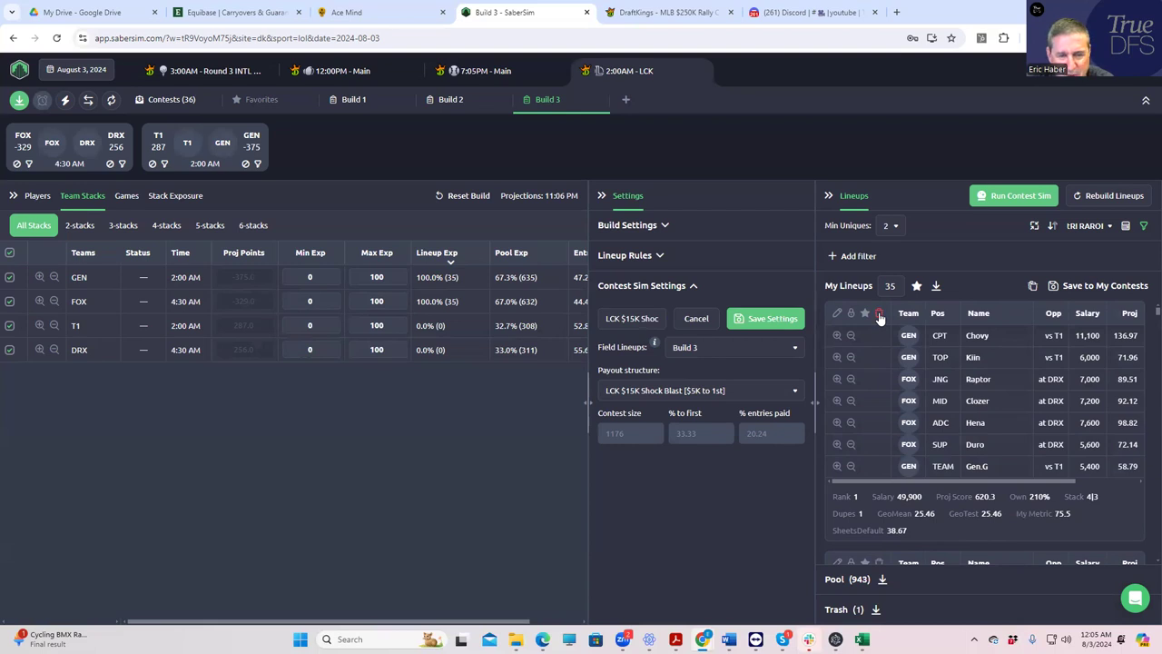
- Save the top lineup to Triumphant Warrior only, with Shock Blast unchecked
{"action": "left_click", "coordinate": [1051, 287]}
{"action": "left_click", "coordinate": [394, 219]}
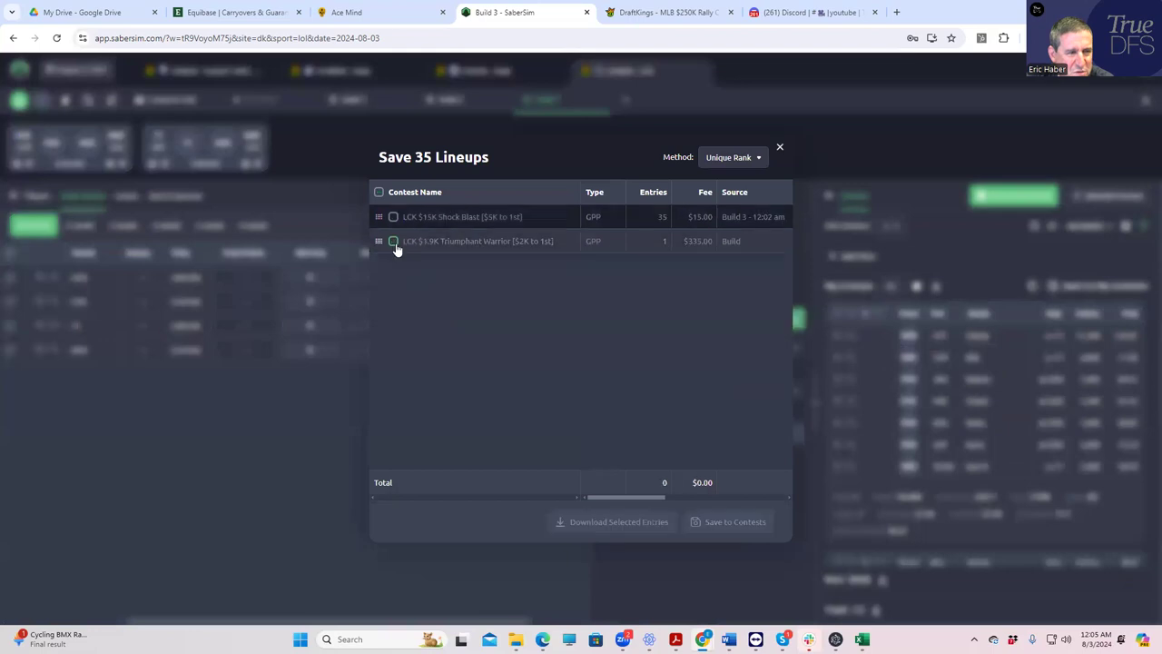
{"action": "left_click", "coordinate": [393, 242]}
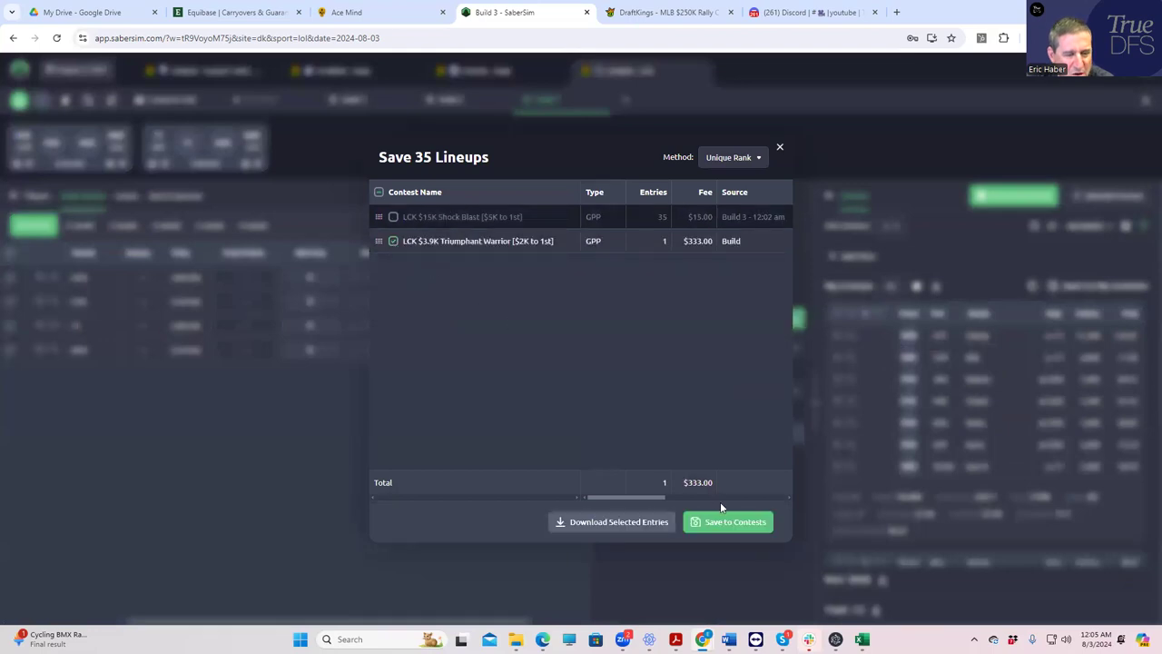
{"action": "left_click", "coordinate": [779, 147]}
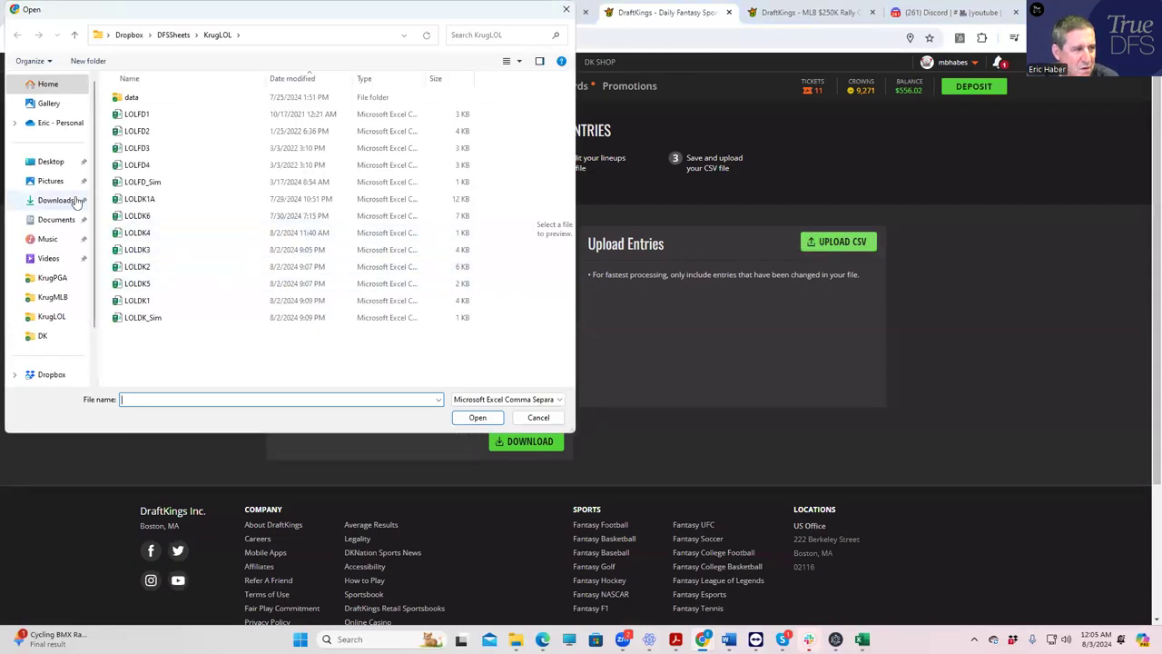
- Upload entries_dk_lol_2024-08-03_200am_lck from the Downloads folder
{"action": "left_click", "coordinate": [56, 201]}
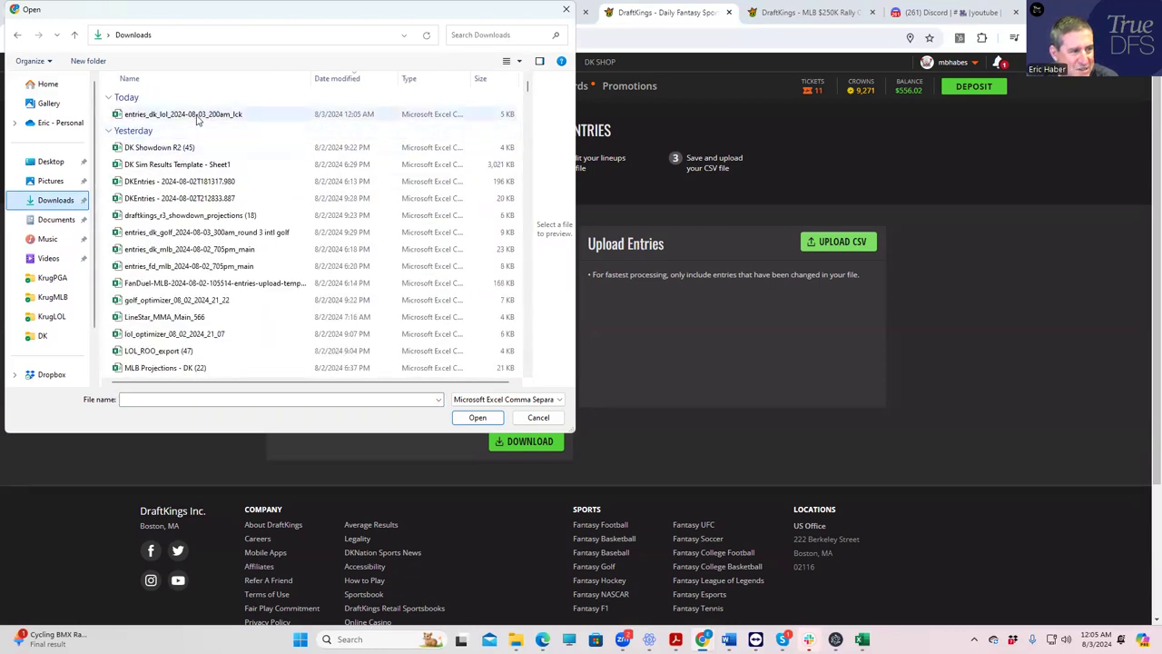
{"action": "left_click", "coordinate": [197, 115]}
{"action": "left_click", "coordinate": [470, 417]}
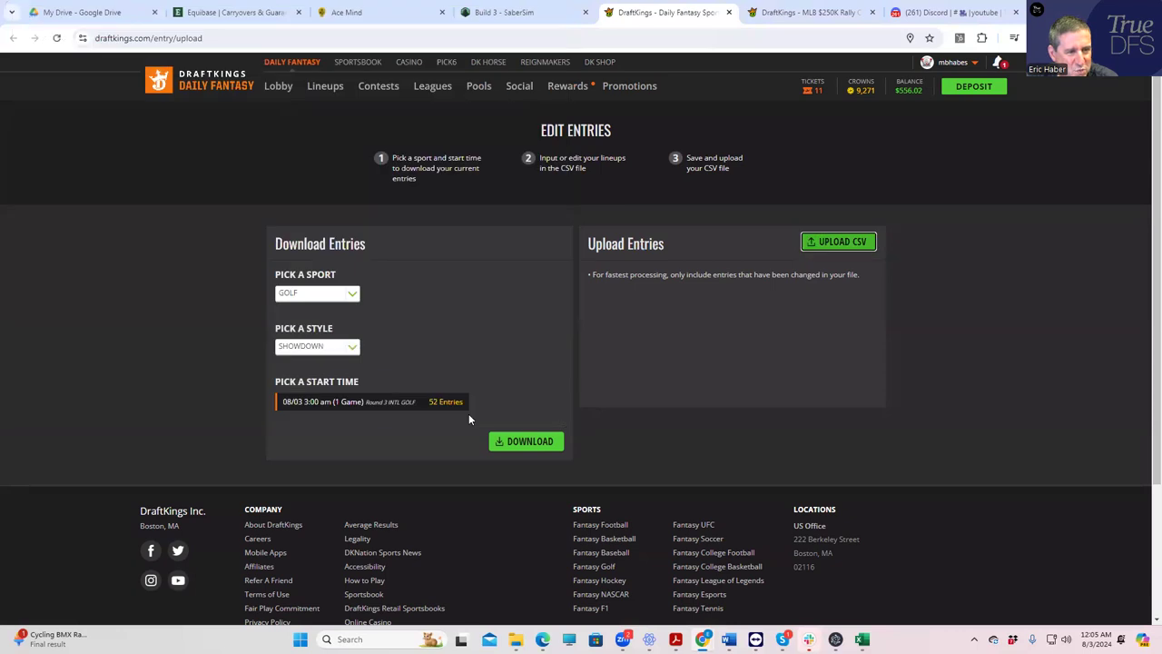